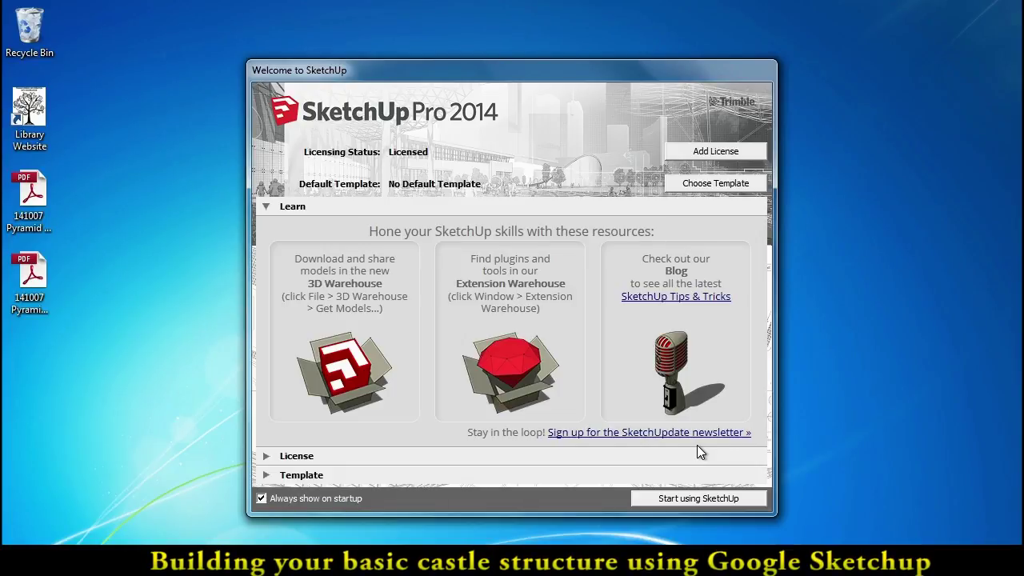
Make Simple Template - Feet and Inches the default template and start a new model with it
left_click(679, 499)
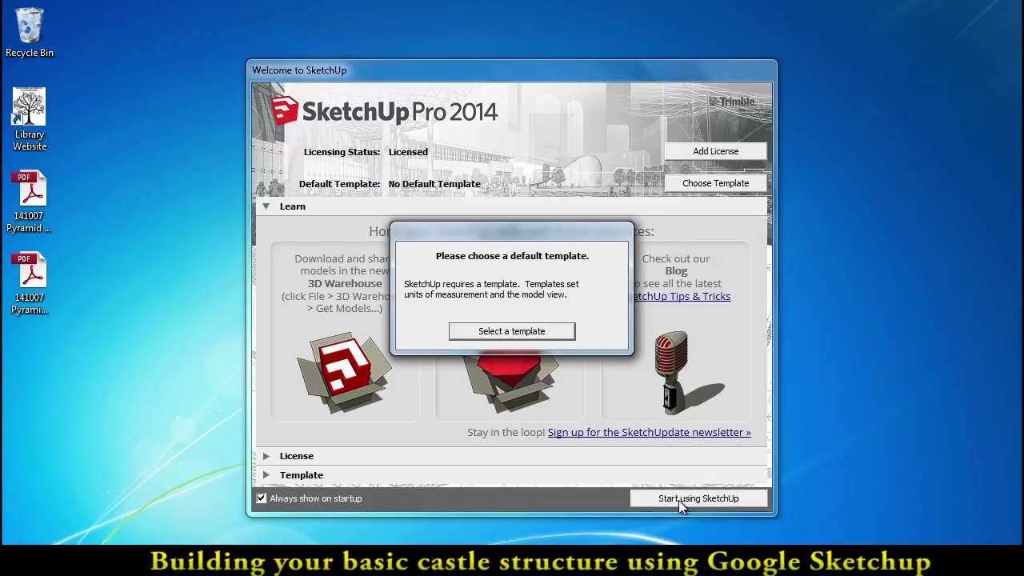
left_click(562, 332)
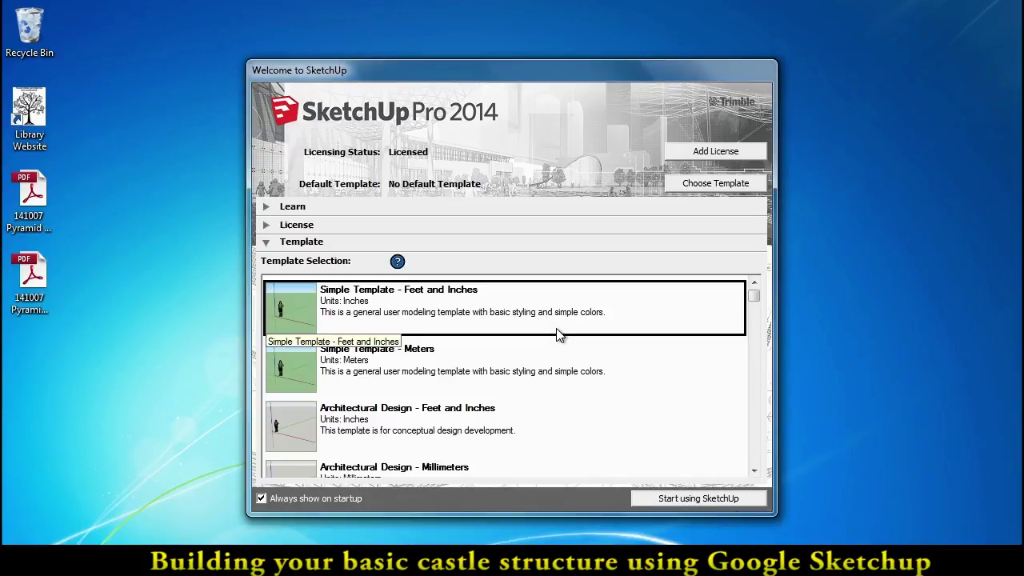
left_click(404, 307)
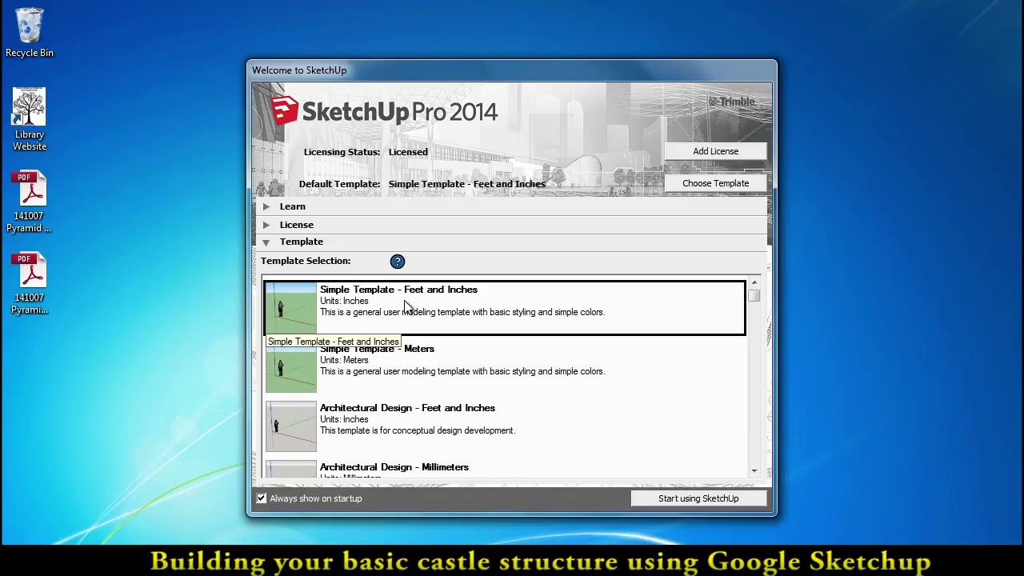
left_click(648, 500)
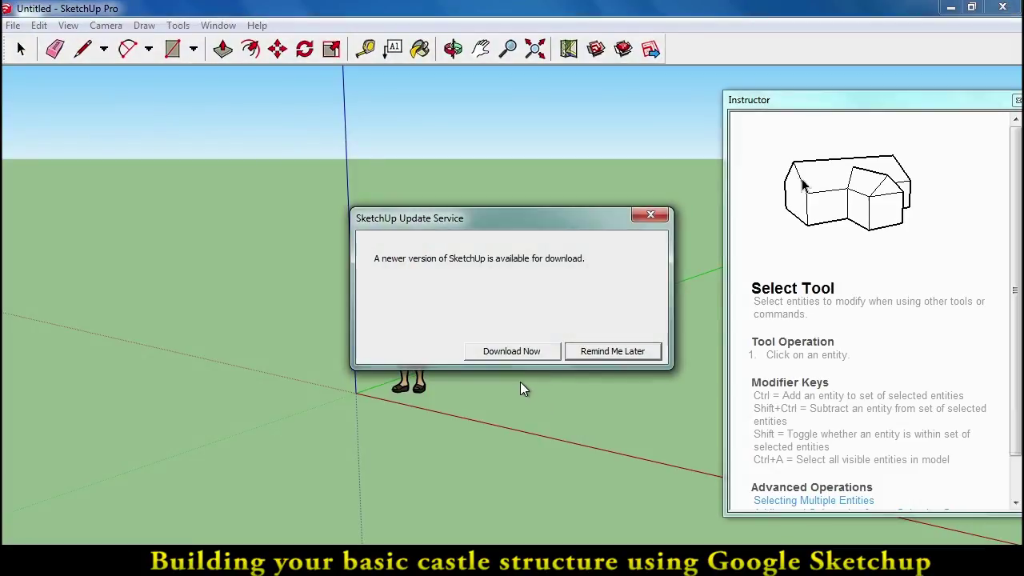
Postpone the update notice with Remind Me Later and close the Instructor panel
left_click(613, 352)
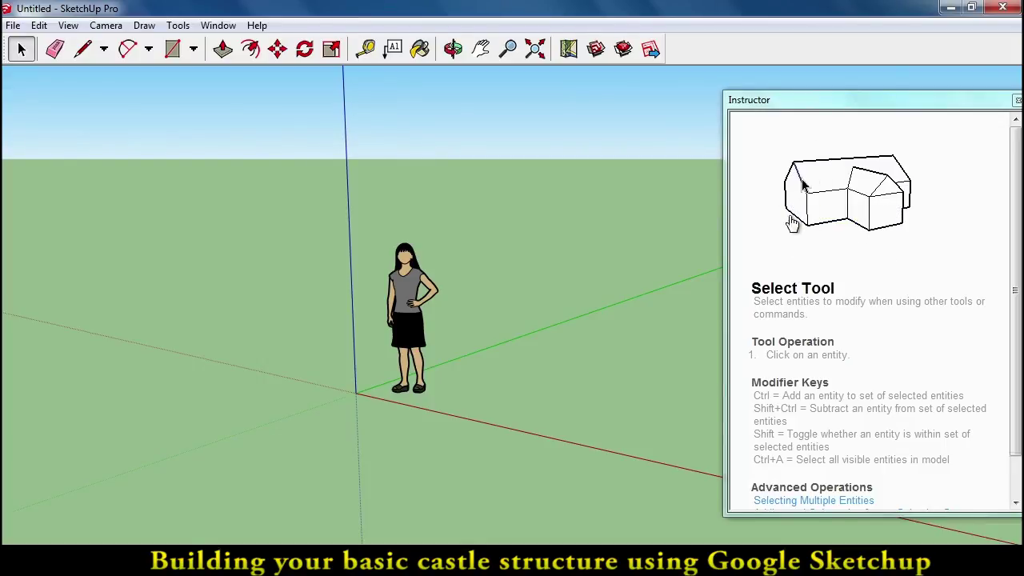
left_click(1017, 100)
Orbit, zoom out and pan to survey the empty model around the scale figure
key("o")
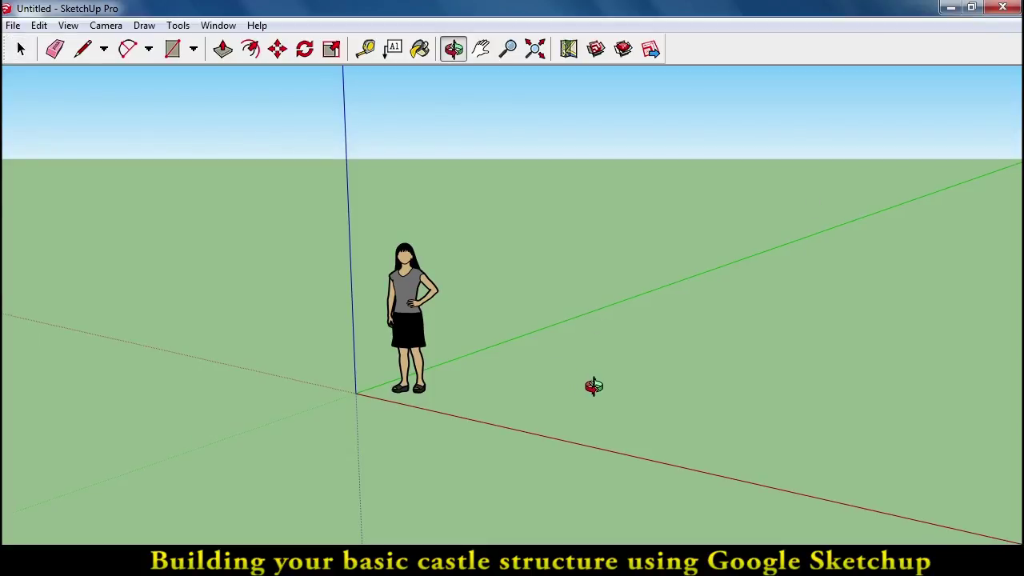
left_click_drag(590, 384, 750, 391)
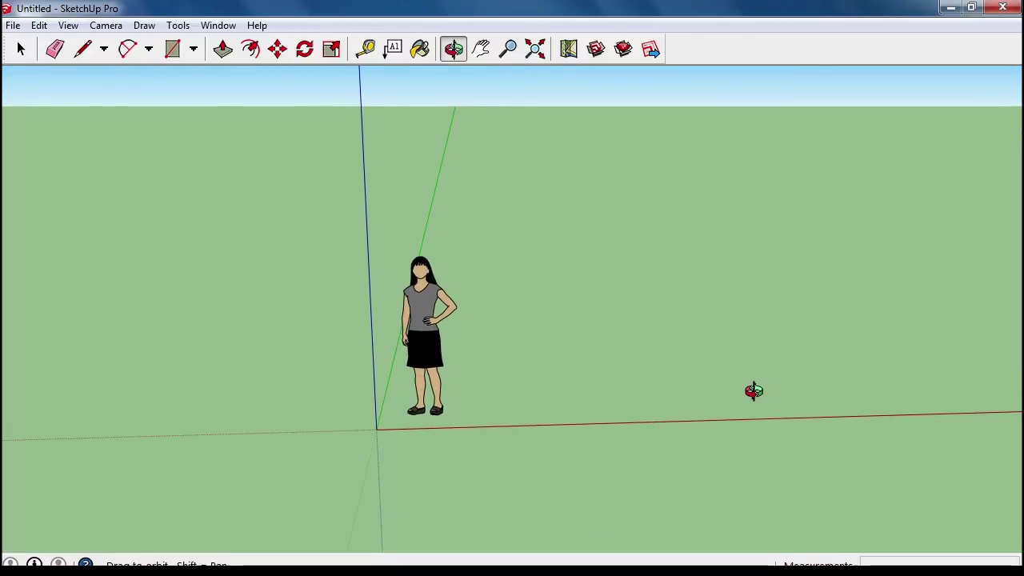
key("space")
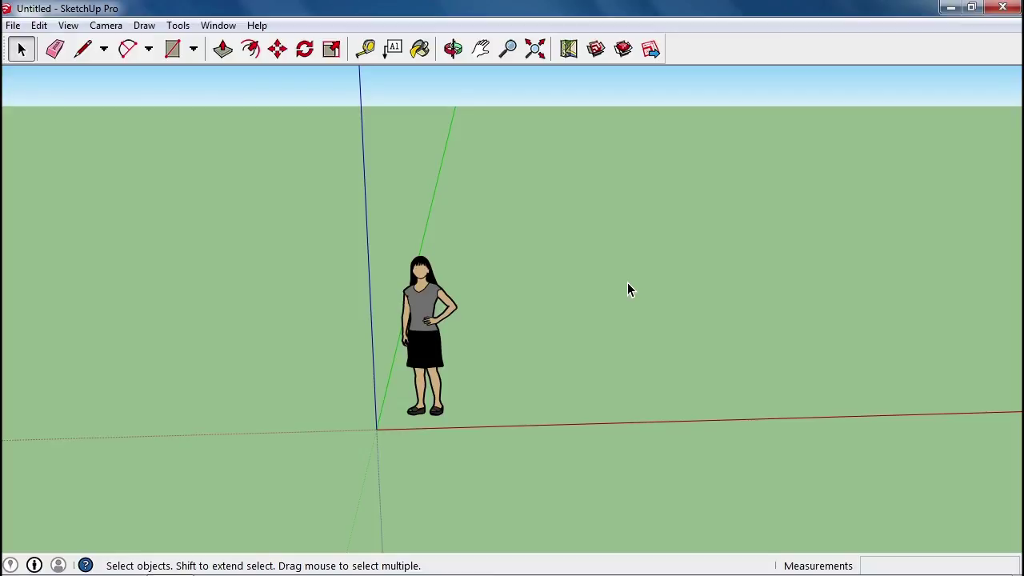
scroll(627, 285, "down", 5)
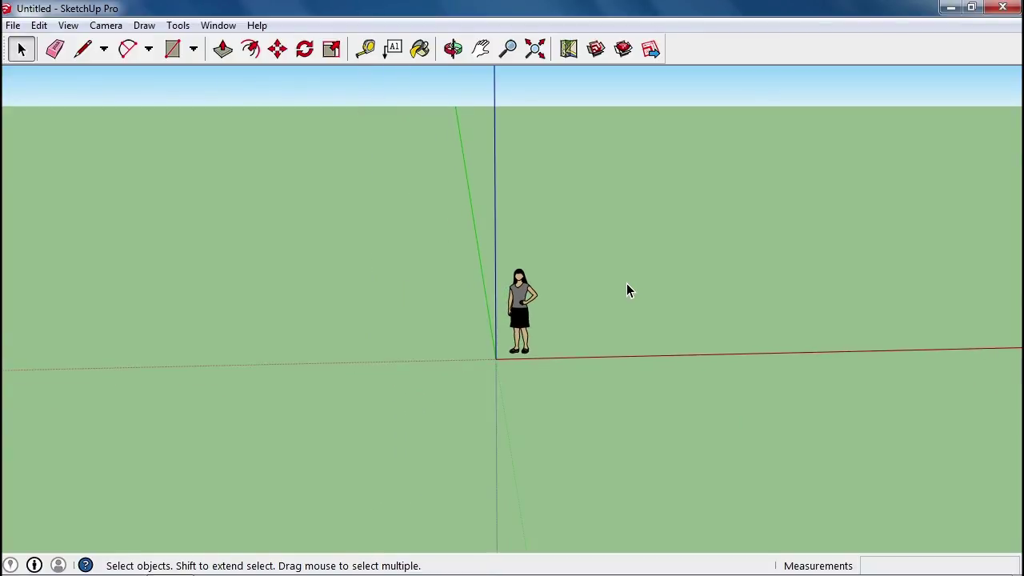
scroll(628, 285, "down", 1)
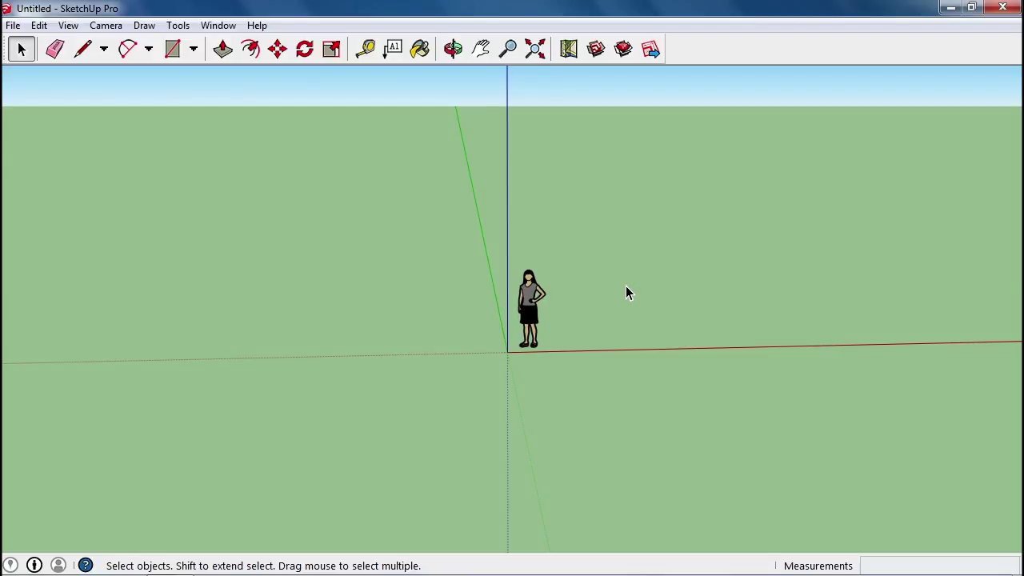
key("o")
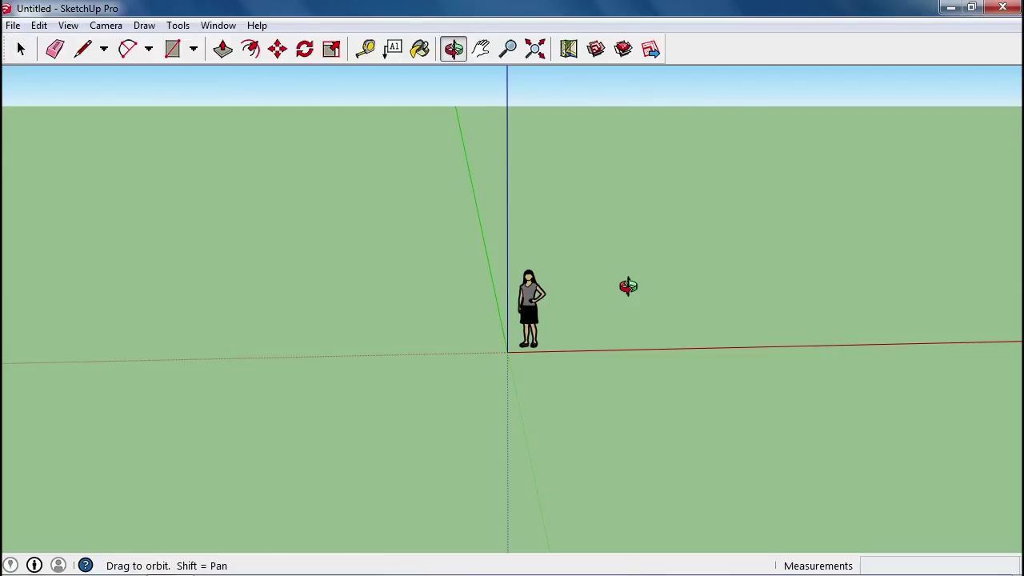
left_click_drag(628, 286, 586, 301)
key("space")
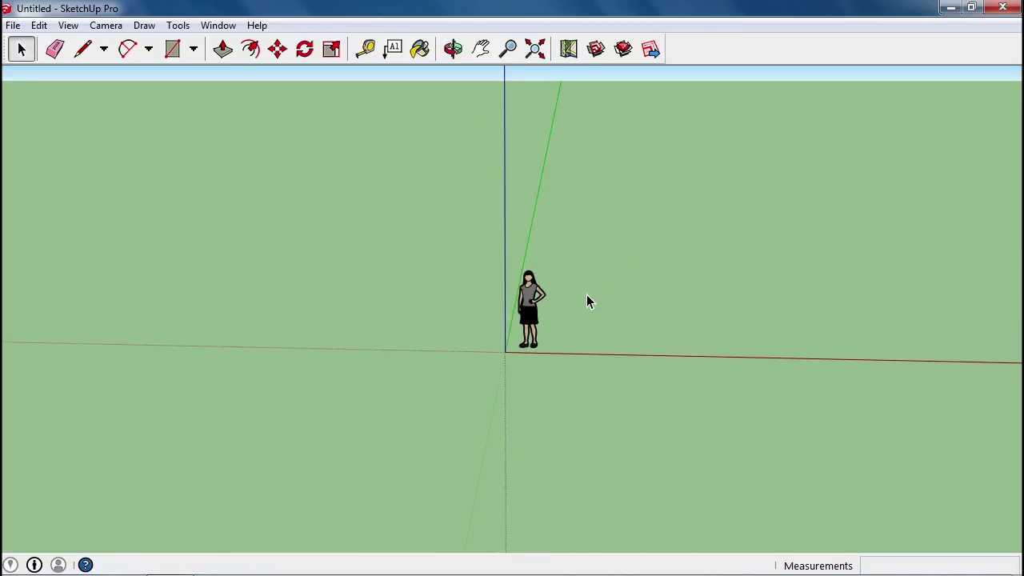
key("h")
left_click_drag(681, 256, 330, 278)
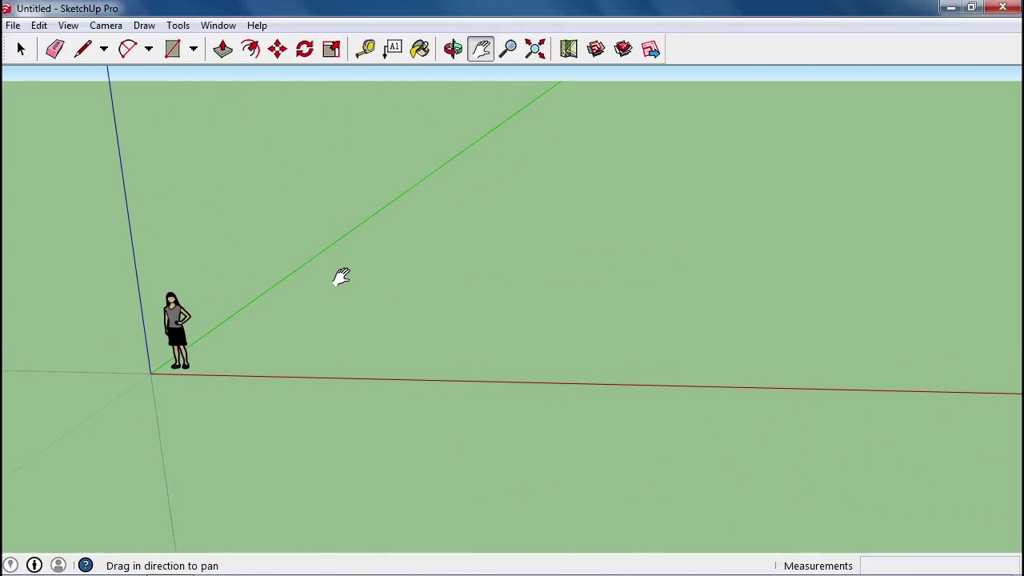
Keep orbiting, panning and zooming to end on a wide view of the ground and figure near the origin
key("o")
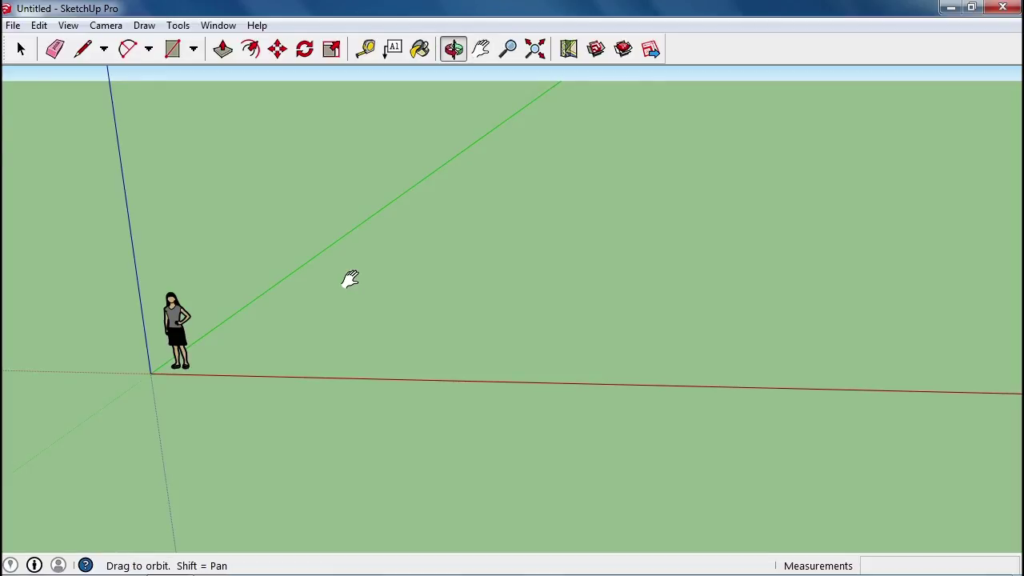
left_click_drag(351, 279, 904, 251, "shift")
key("h")
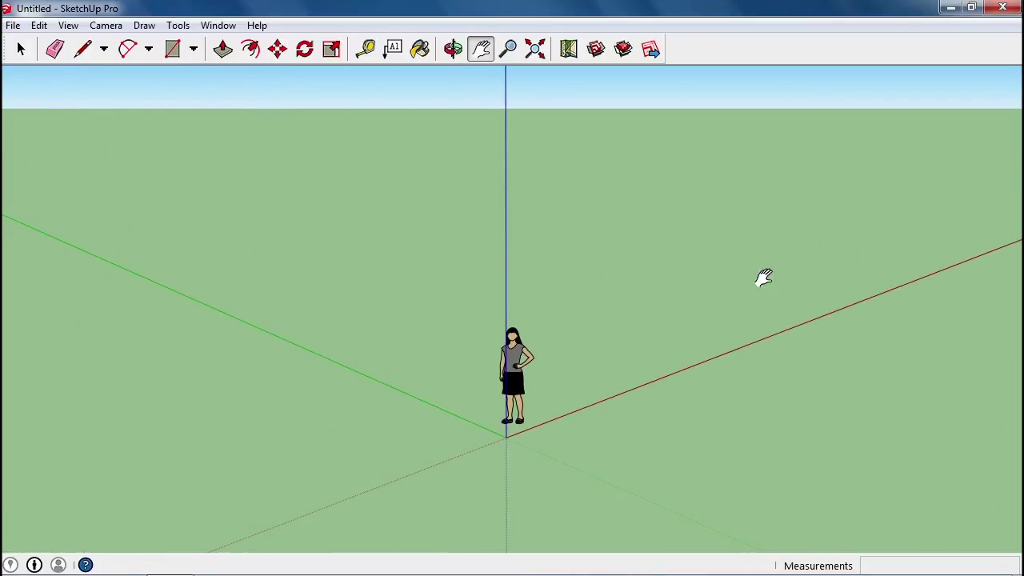
middle_click_drag(342, 293, 847, 305)
middle_click_drag(264, 310, 512, 309)
middle_click_drag(197, 288, 615, 323)
scroll(513, 280, "up", 5)
middle_click_drag(493, 275, 320, 332)
middle_click_drag(551, 216, 76, 260)
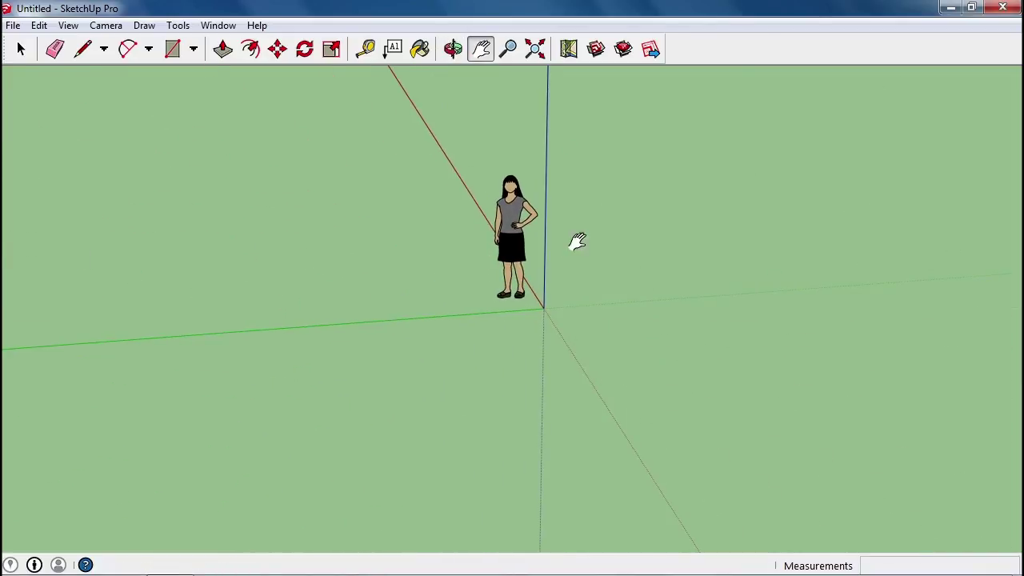
mouse_move(576, 240)
middle_mouse_down()
mouse_move(476, 254)
mouse_move(480, 240)
mouse_move(691, 249)
mouse_move(546, 284)
mouse_move(556, 256)
mouse_move(569, 253)
middle_mouse_up()
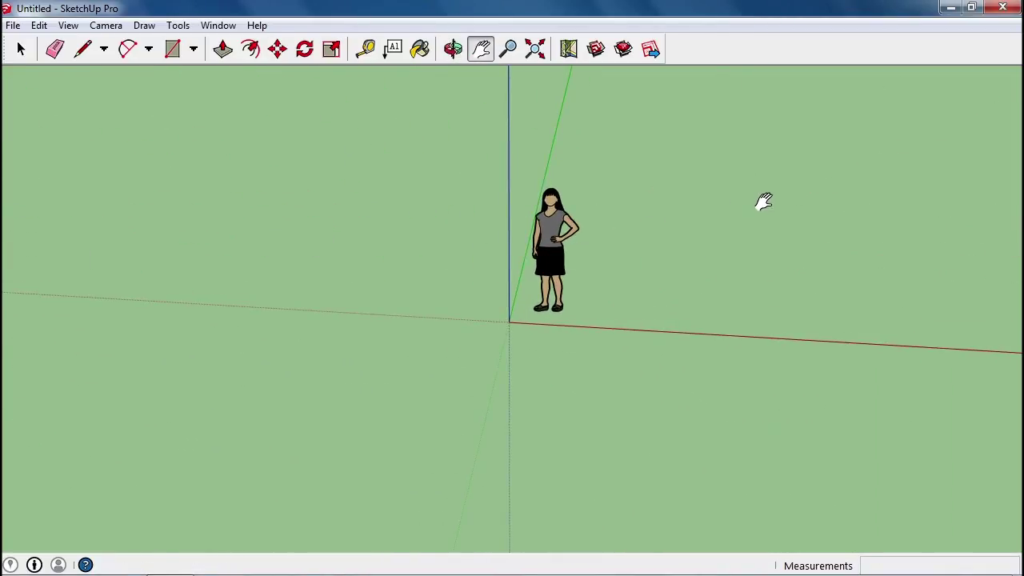
middle_click_drag(764, 202, 417, 344)
left_click_drag(565, 293, 598, 295)
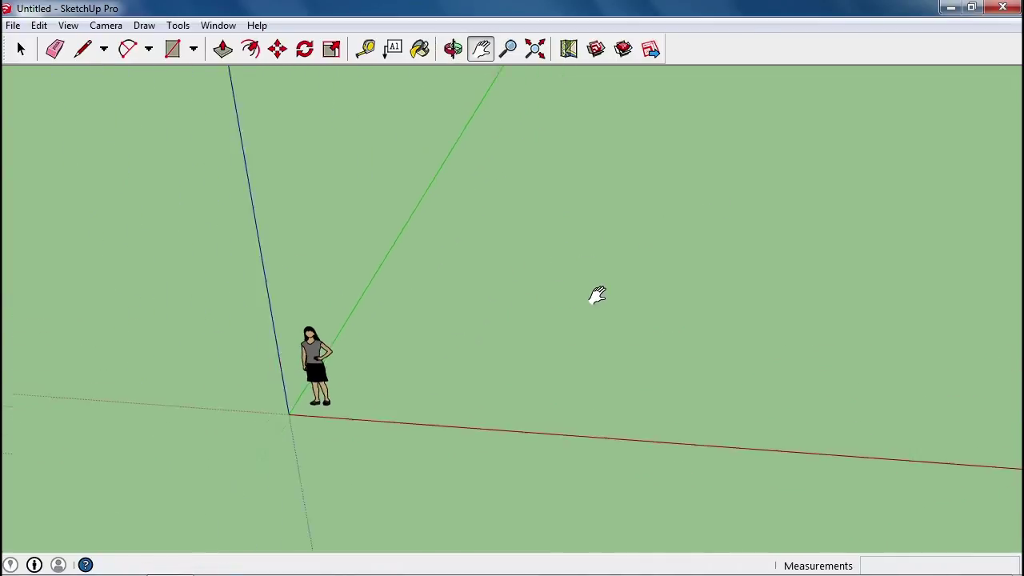
scroll(596, 294, "down", 4)
middle_click_drag(728, 233, 585, 292)
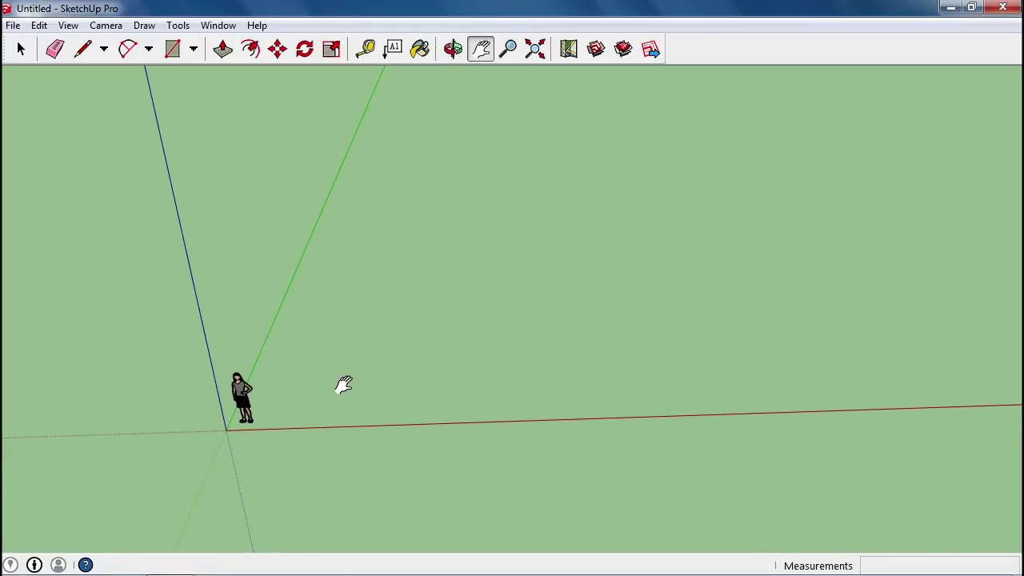
Move the scale figure off the origin to stand just beside it
key("space")
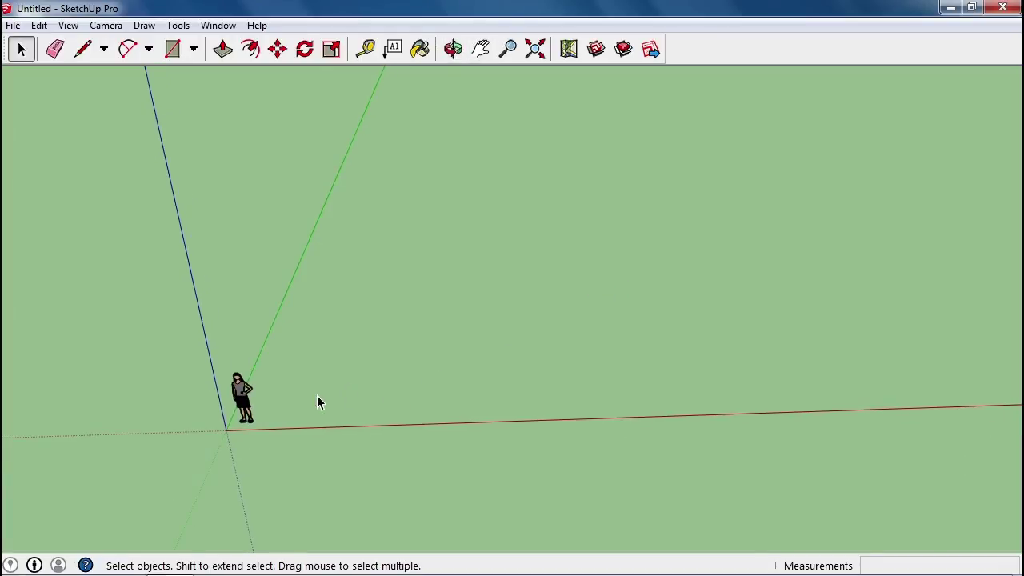
left_click(244, 408)
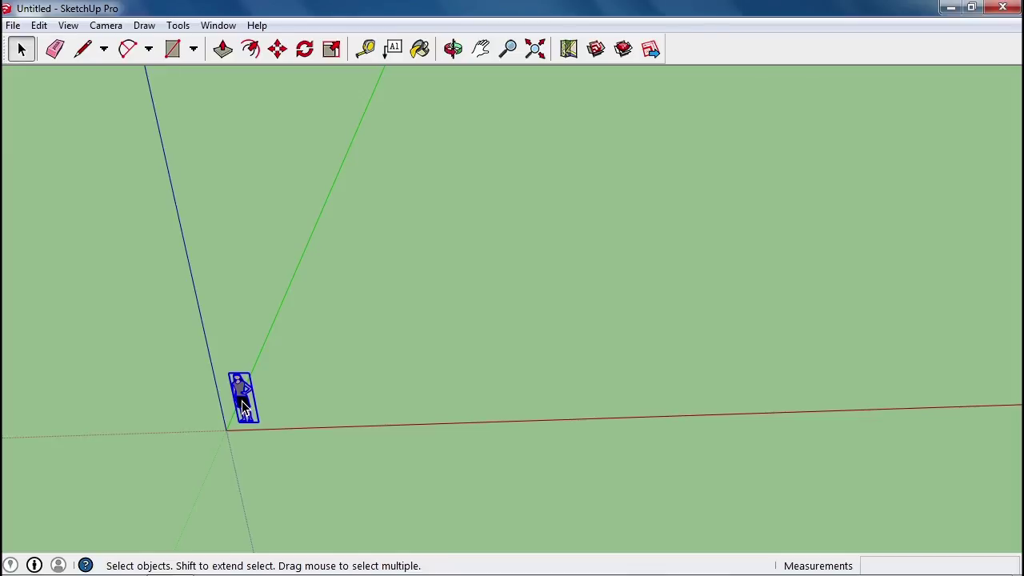
key("m")
left_click(240, 410)
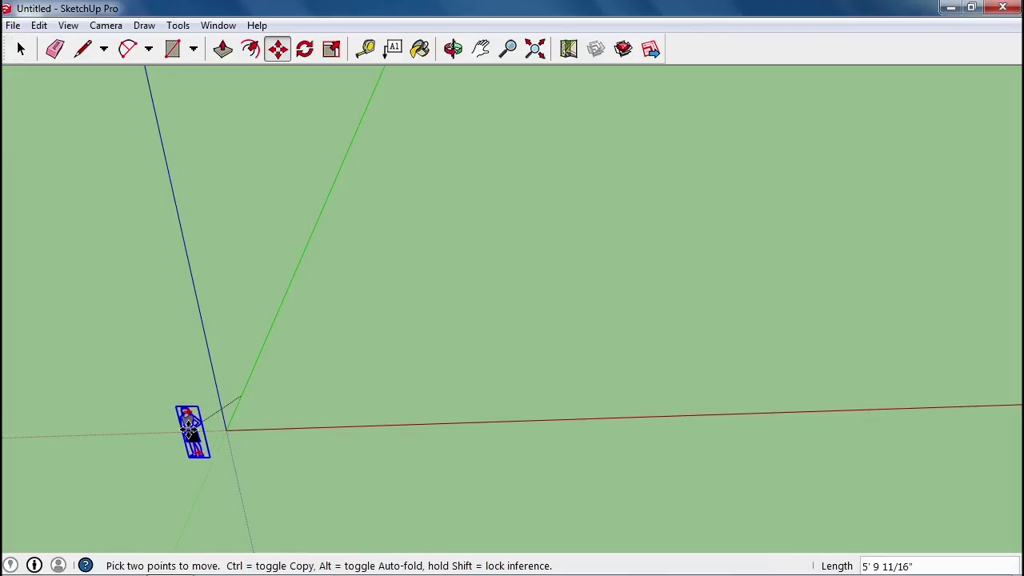
left_click(190, 429)
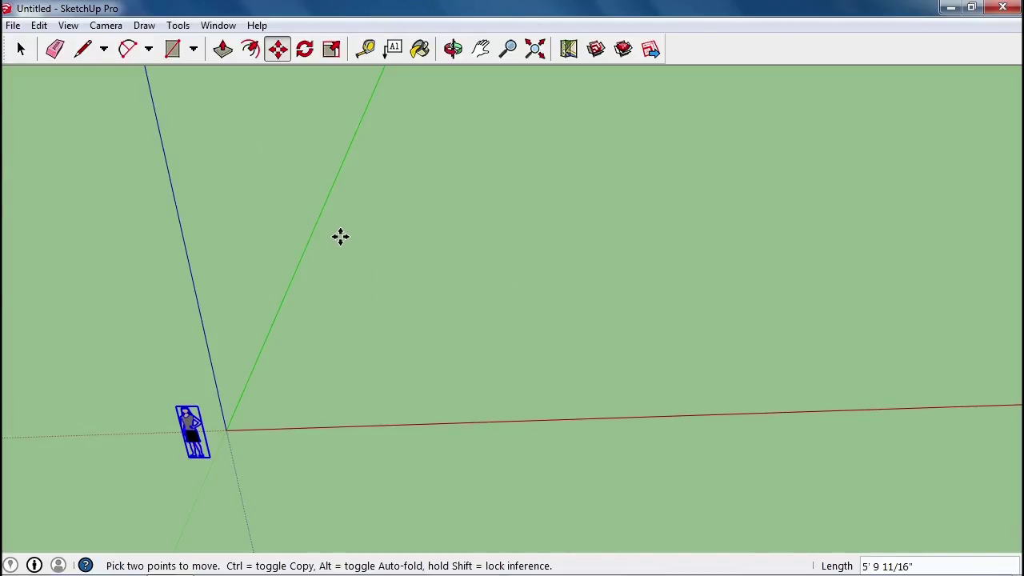
left_click(87, 51)
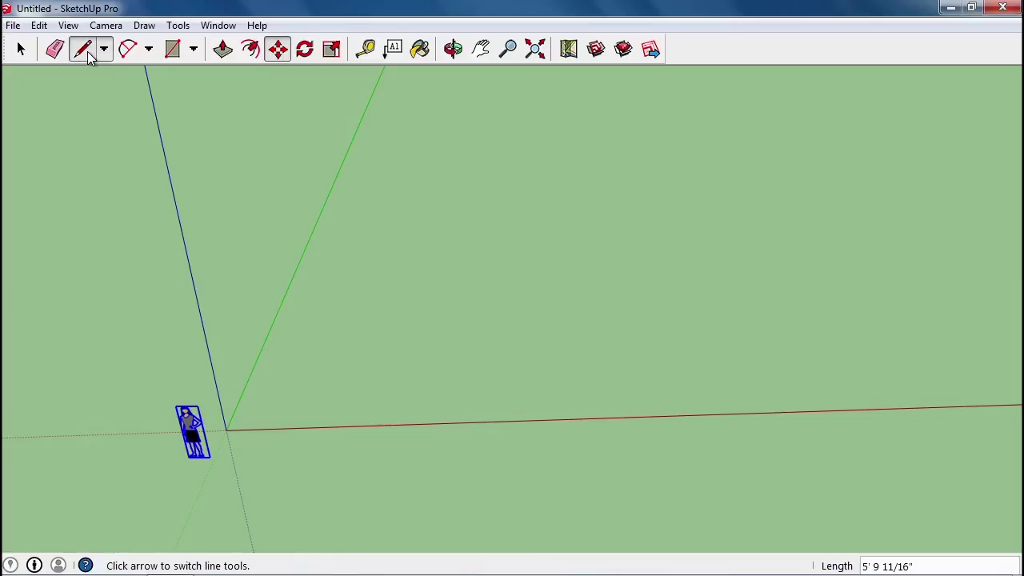
Draw a 110' edge from the origin along the red axis
left_click(228, 430)
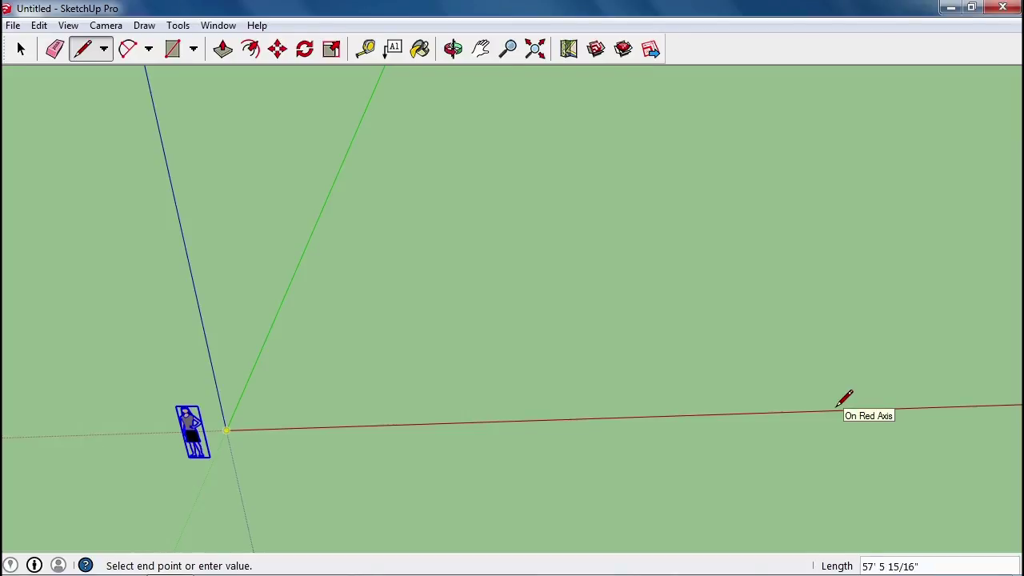
scroll(846, 392, "down", 2)
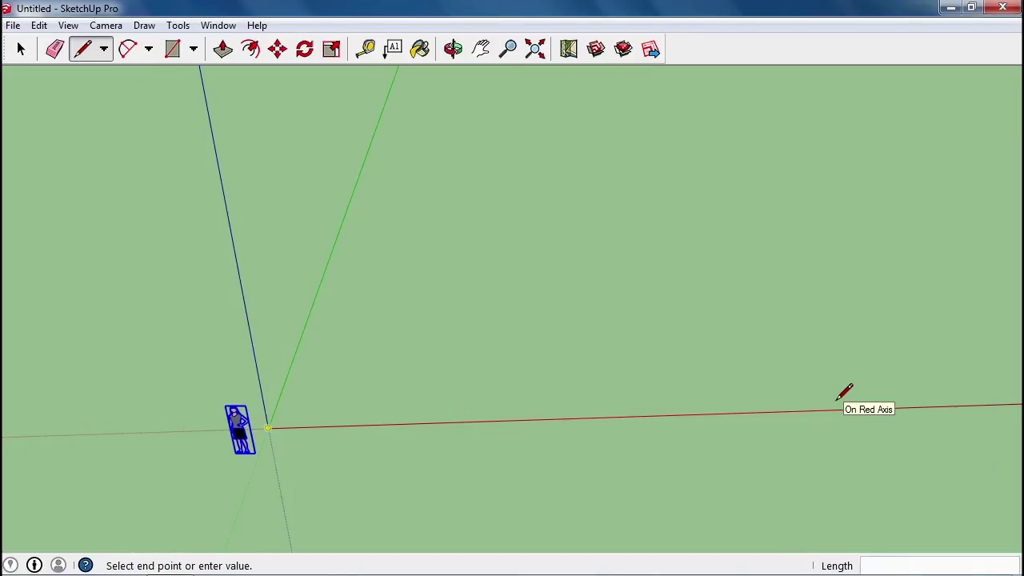
scroll(846, 392, "down", 1)
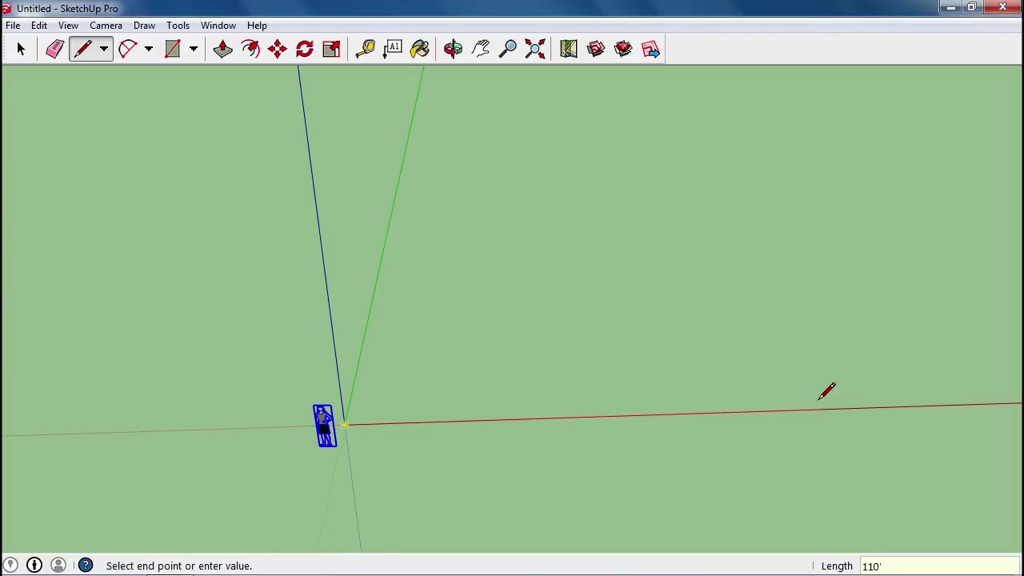
key("Return")
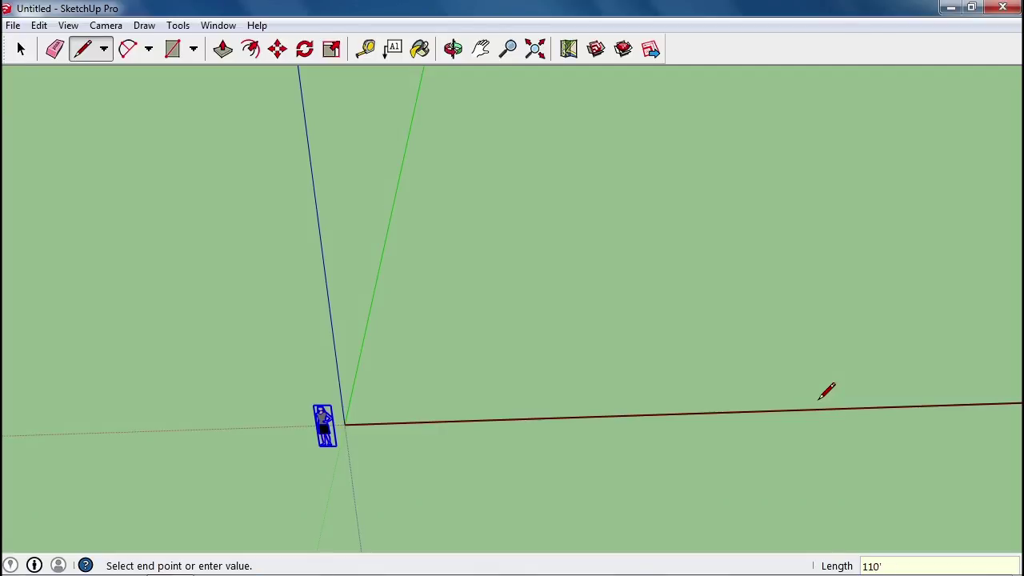
key("F4")
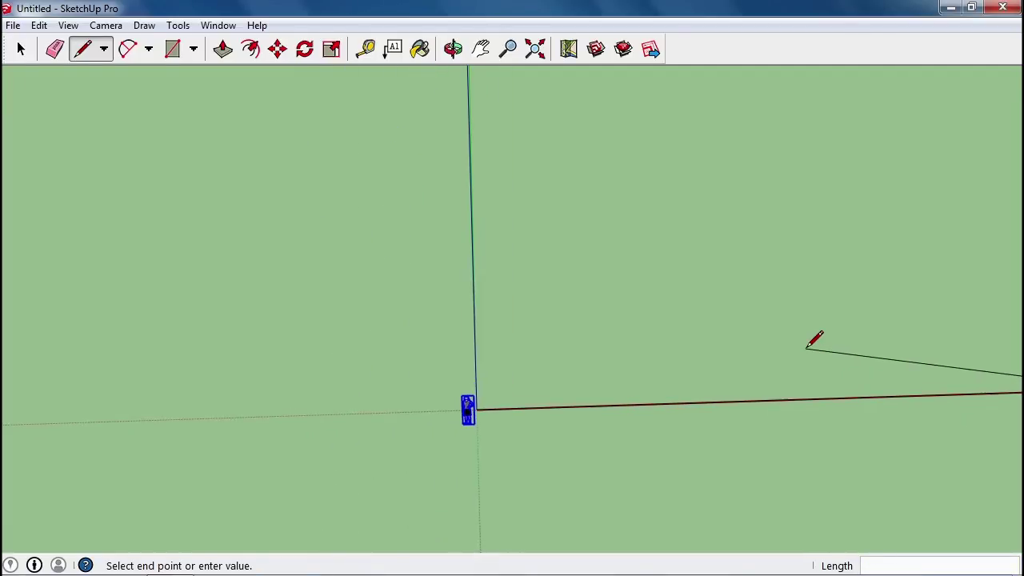
Draw a 180' slanted edge from the base line's end, then undo it
key("o")
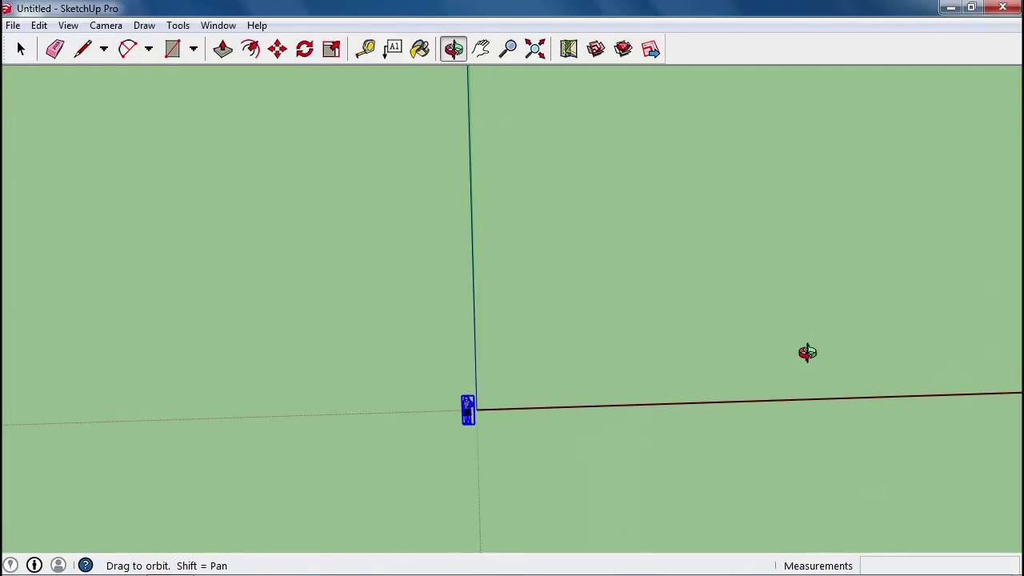
left_click_drag(800, 347, 459, 357, "shift")
key("Escape")
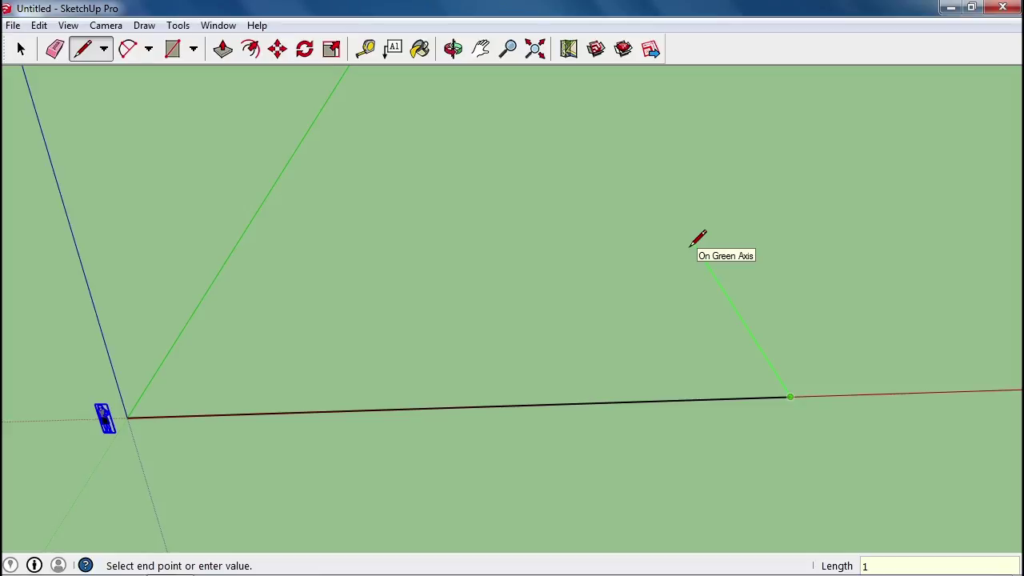
type("0")
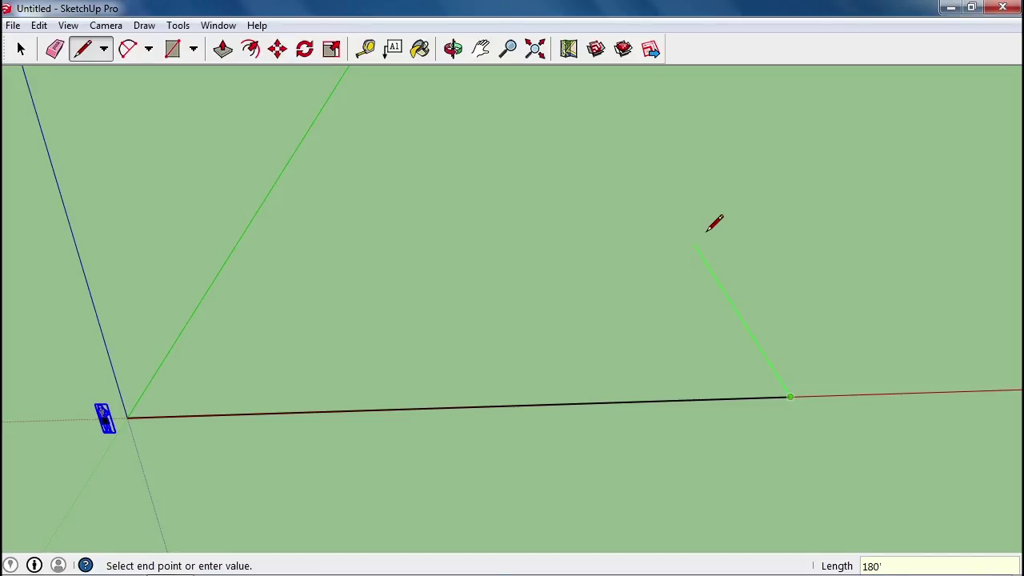
type("180")
key("Return")
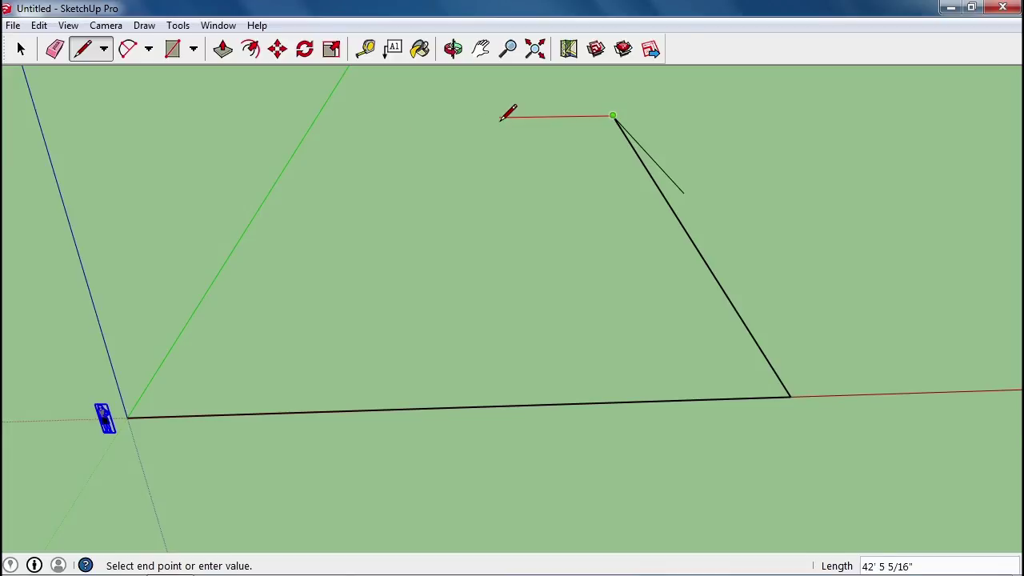
key("ctrl+z")
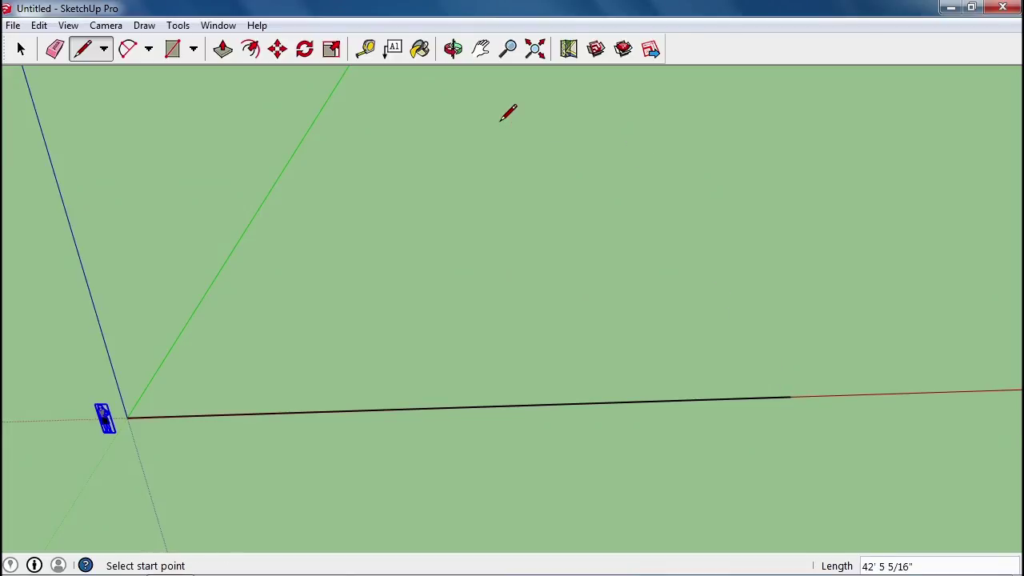
Draw a 180' slanted side, then edges to the green axis and back to the origin, forming the floor face
left_click(791, 396)
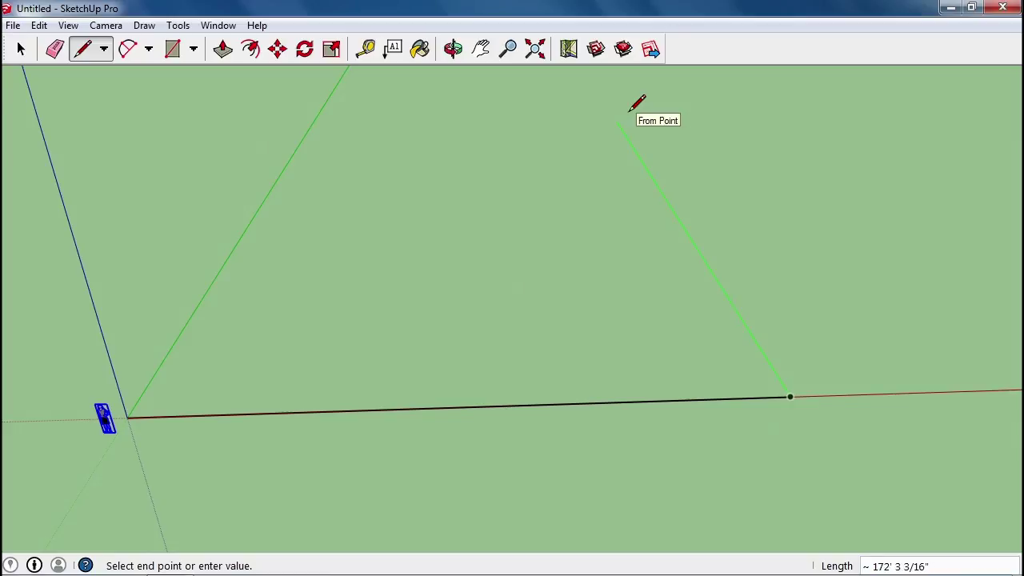
type("180")
key("Return")
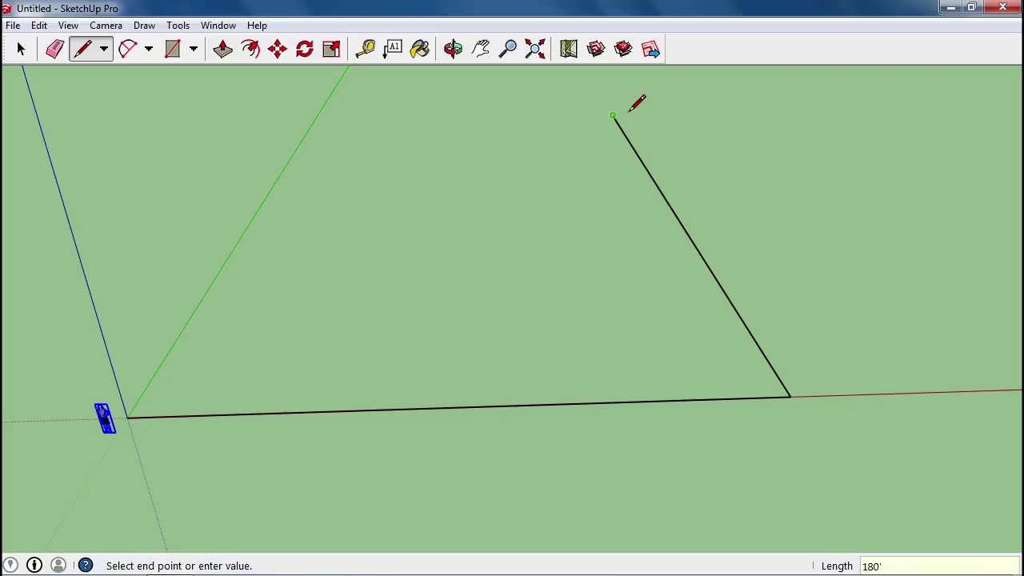
left_click(314, 120)
left_click(128, 416)
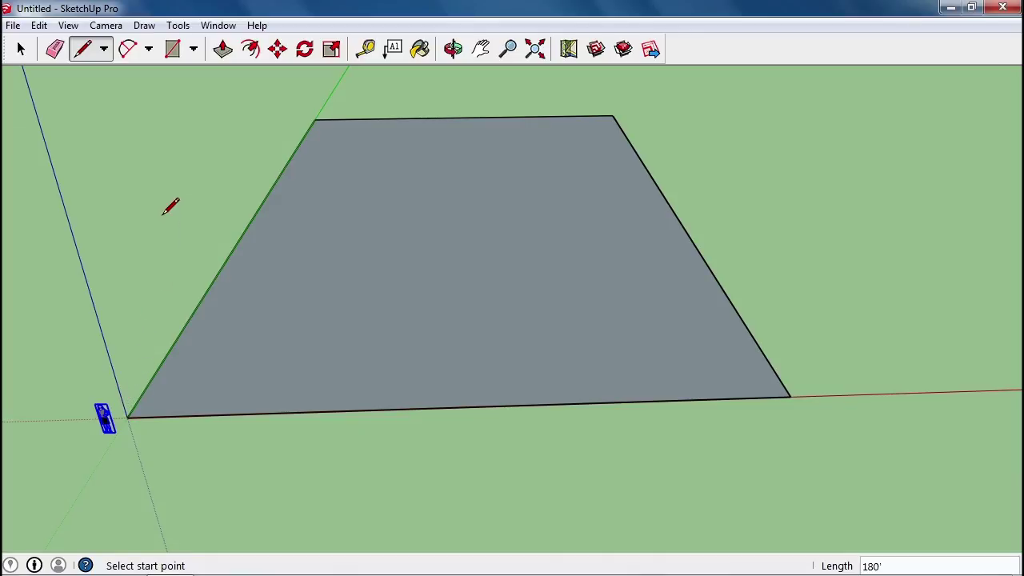
Orbit the view to look steeply across the floor face
key("o")
left_click_drag(165, 194, 405, 268)
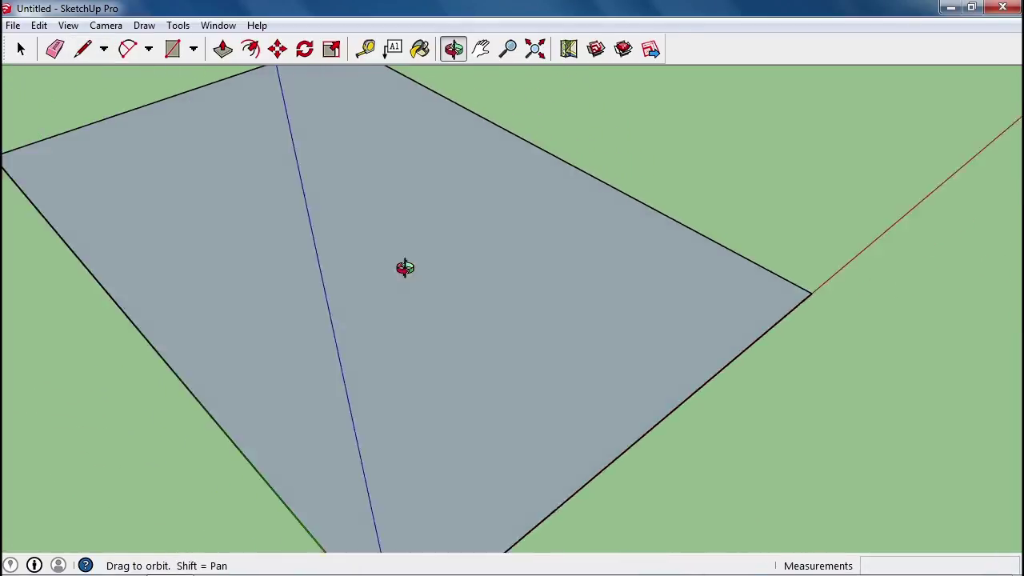
mouse_move(405, 268)
middle_mouse_down()
mouse_move(517, 267)
mouse_move(523, 256)
middle_mouse_up()
mouse_move(267, 247)
middle_mouse_down()
mouse_move(366, 255)
mouse_move(373, 240)
mouse_move(414, 236)
mouse_move(403, 253)
mouse_move(226, 237)
mouse_move(153, 210)
middle_mouse_up()
mouse_move(658, 201)
middle_mouse_down()
mouse_move(574, 226)
mouse_move(244, 220)
mouse_move(313, 243)
middle_mouse_up()
Measure the floor face's sides with the Tape Measure, confirming 110' and 180'
left_click(366, 49)
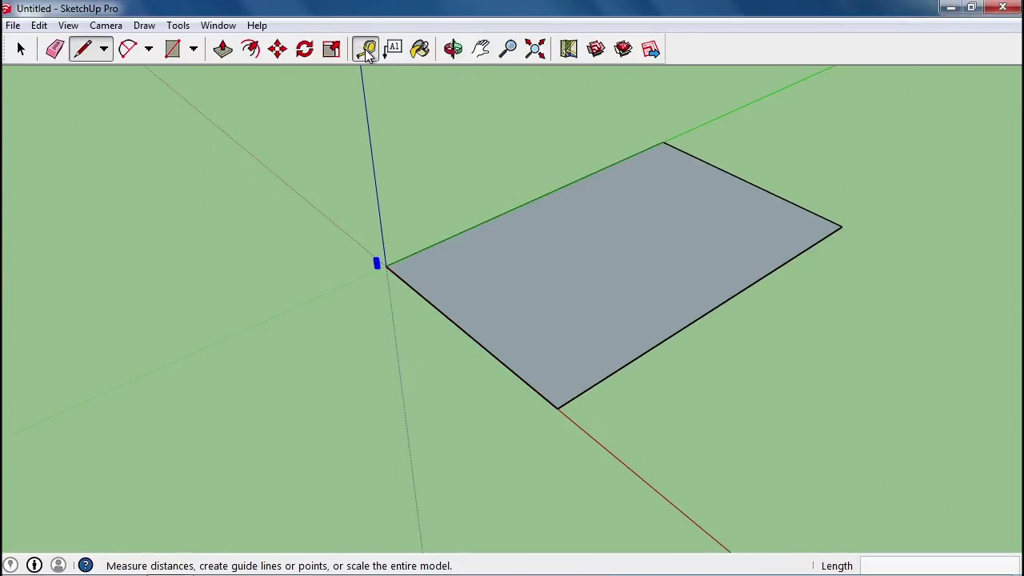
left_click(389, 264)
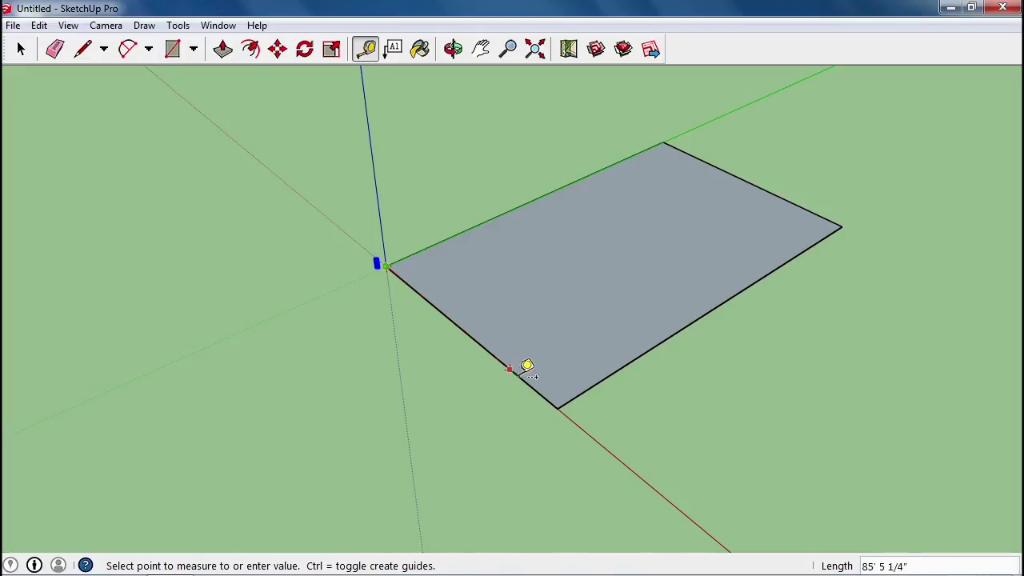
left_click(575, 409)
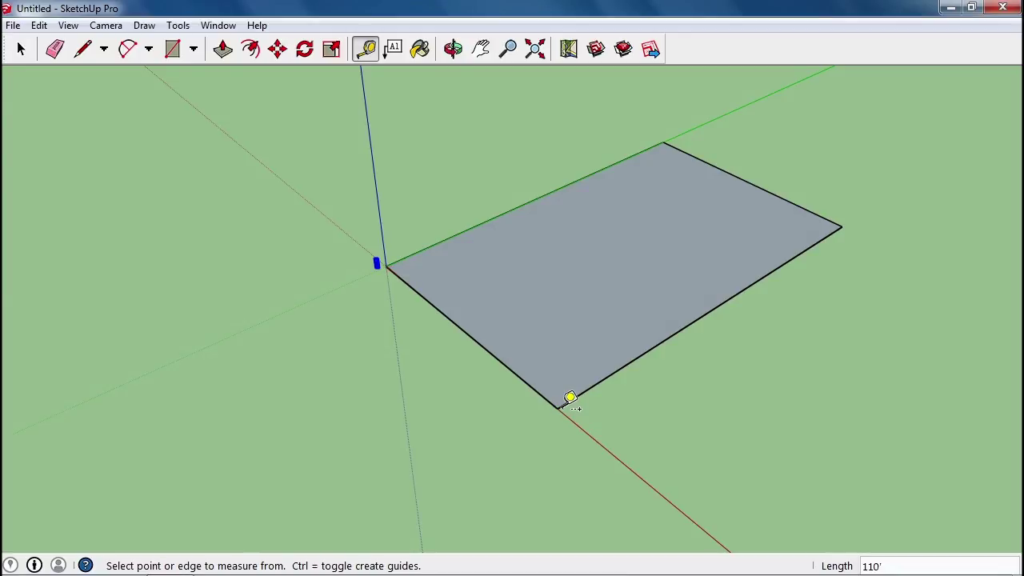
left_click(569, 400)
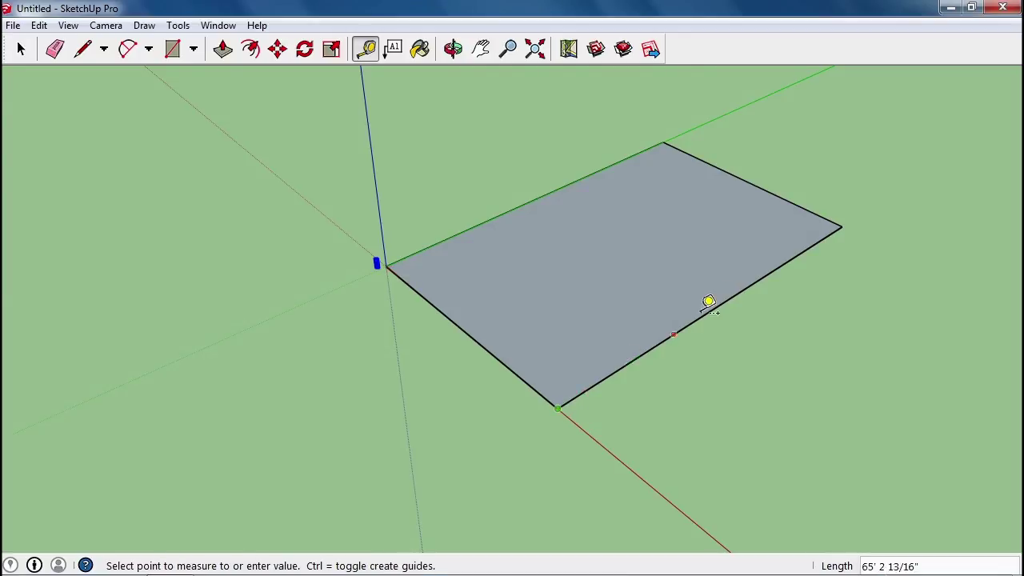
left_click(840, 226)
scroll(665, 373, "up", 1)
scroll(590, 368, "up", 1)
scroll(420, 324, "up", 1)
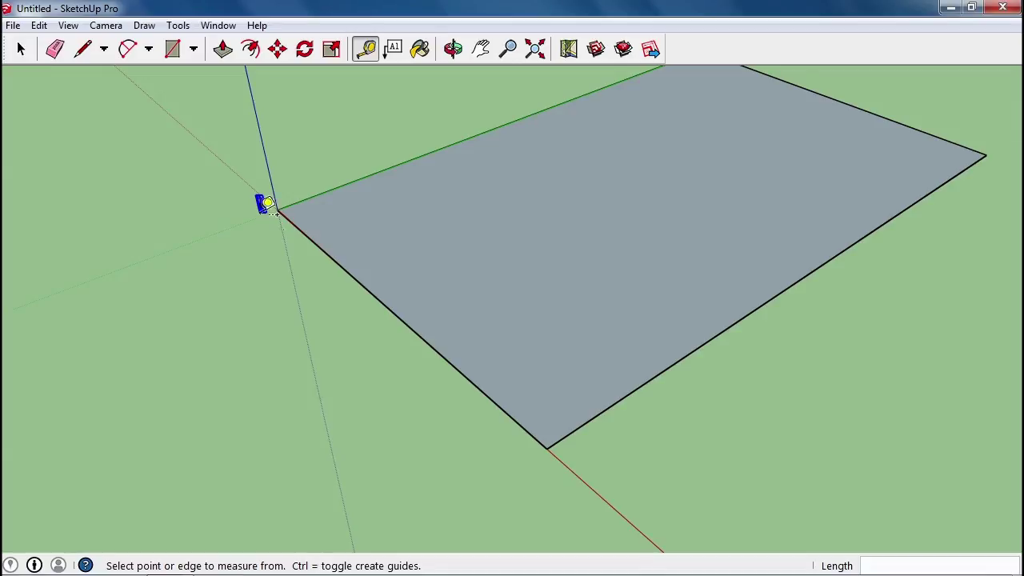
Turn on the Drawing toolbar from View > Toolbars and dock it beside the main tools
left_click(195, 50)
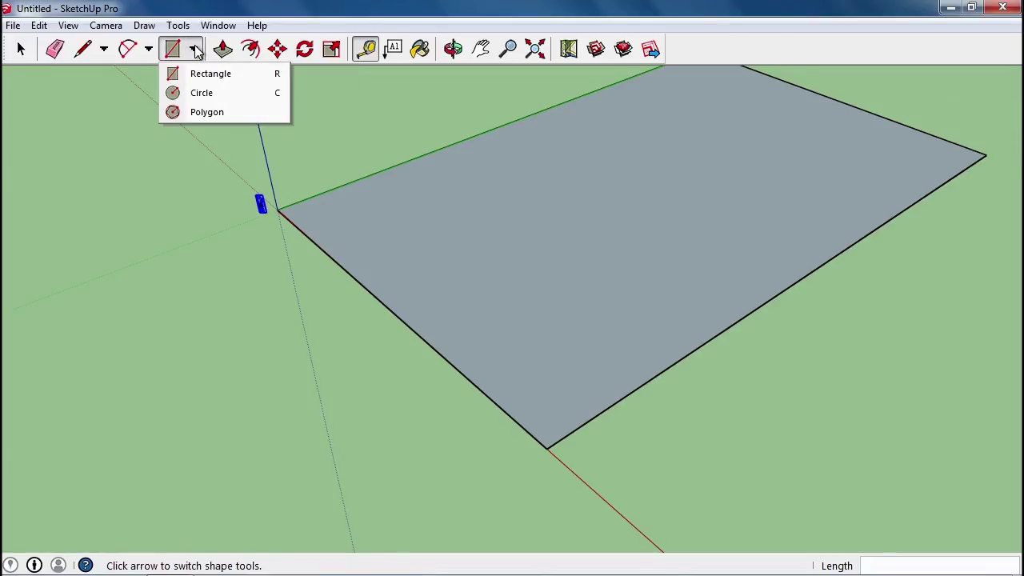
left_click(177, 25)
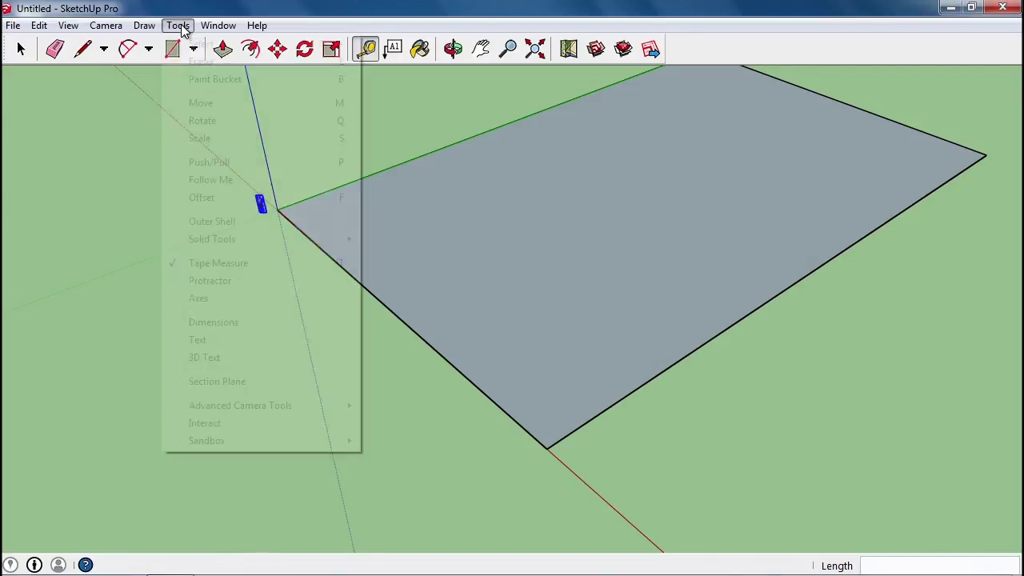
mouse_move(137, 29)
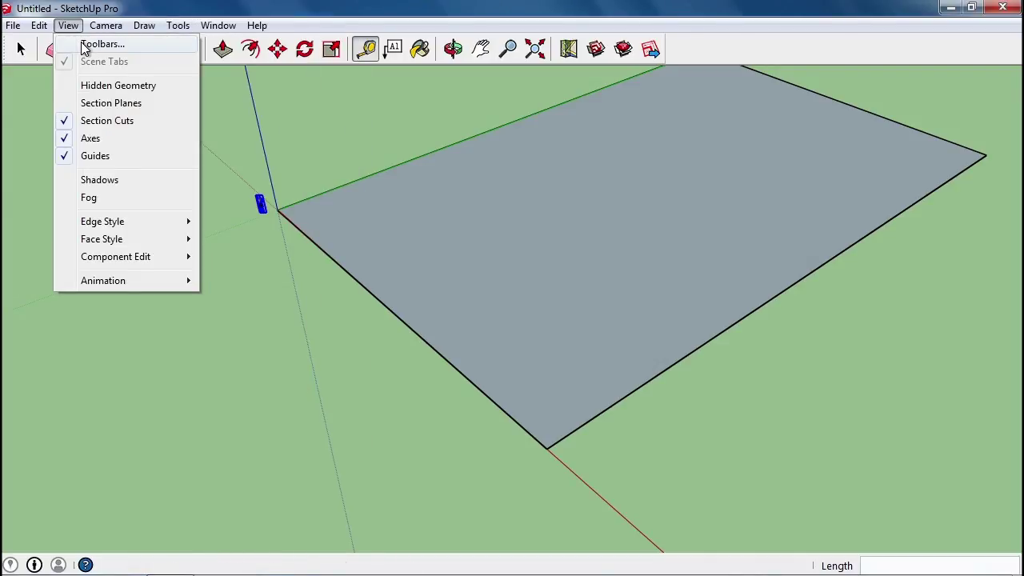
left_click(95, 41)
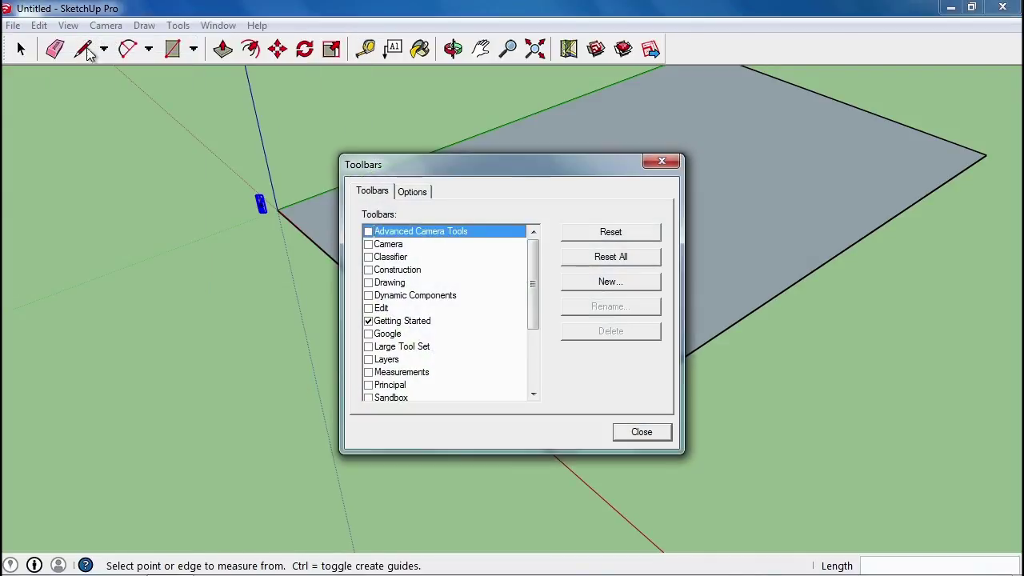
left_click(369, 283)
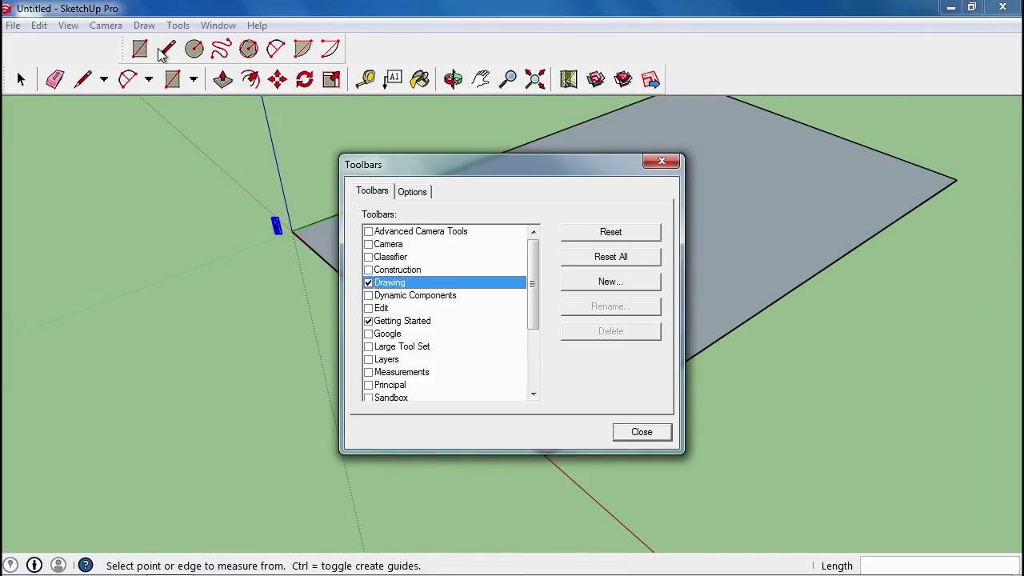
mouse_move(122, 48)
left_mouse_down()
mouse_move(560, 48)
mouse_move(704, 91)
mouse_move(682, 67)
mouse_move(706, 67)
mouse_move(738, 88)
left_mouse_up()
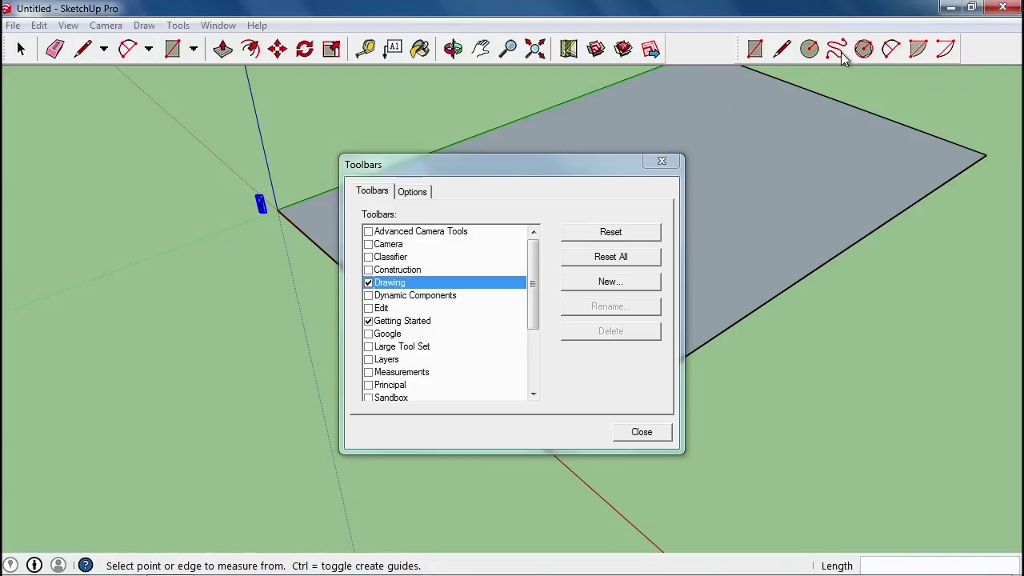
left_click(662, 162)
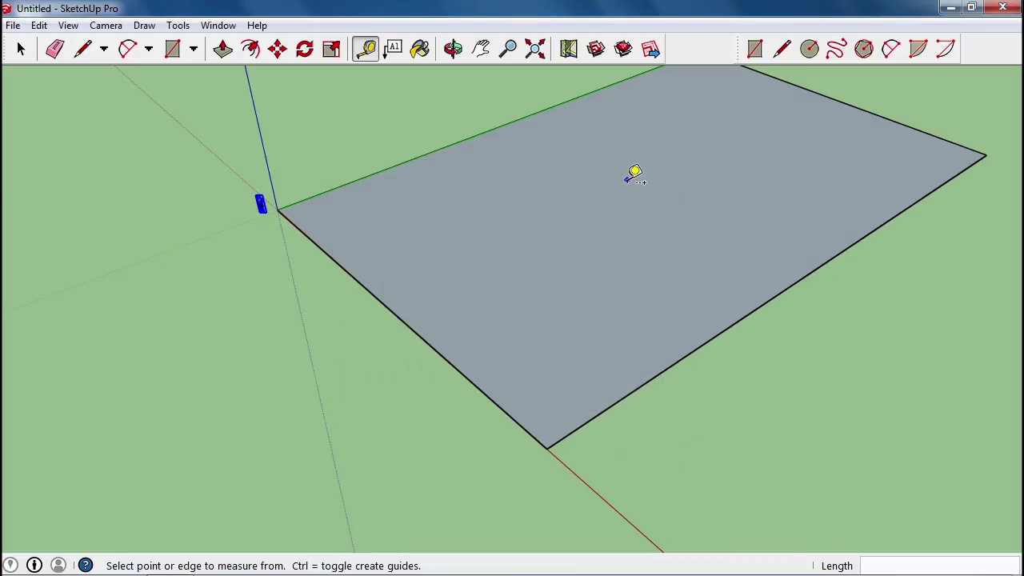
Draw a 12' radius circle centred on the floor's origin corner
left_click(809, 49)
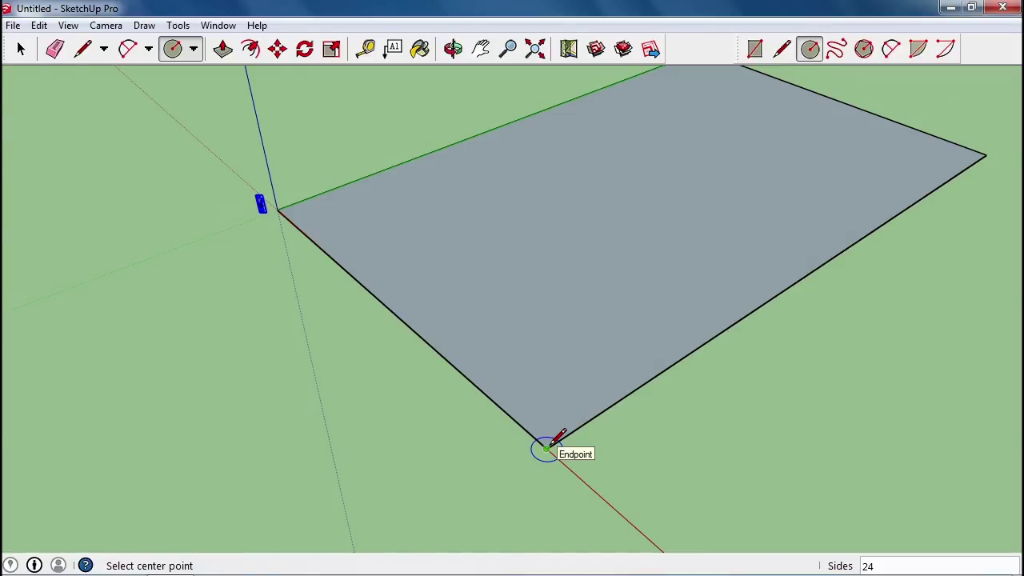
left_click(546, 449)
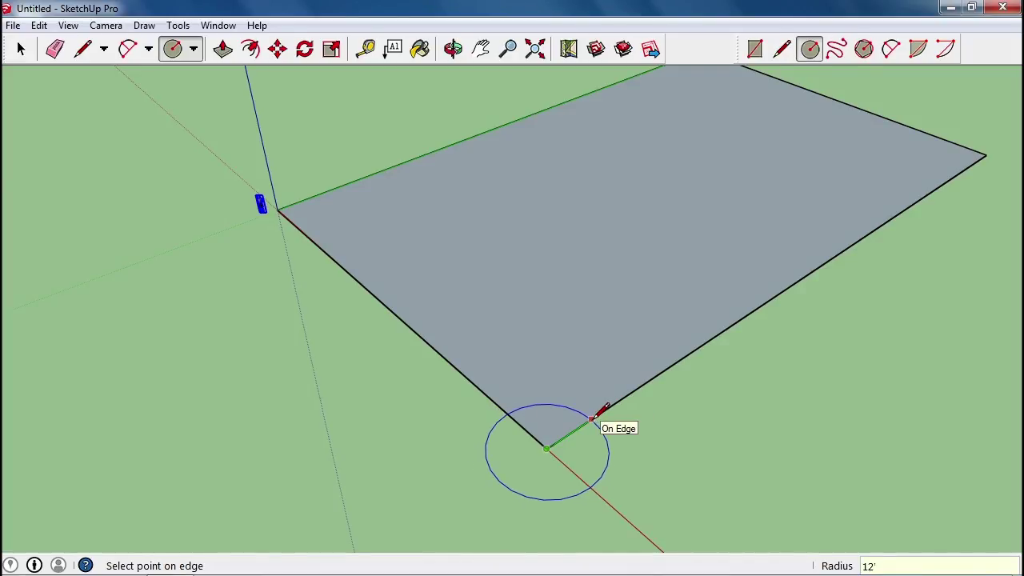
key("Return")
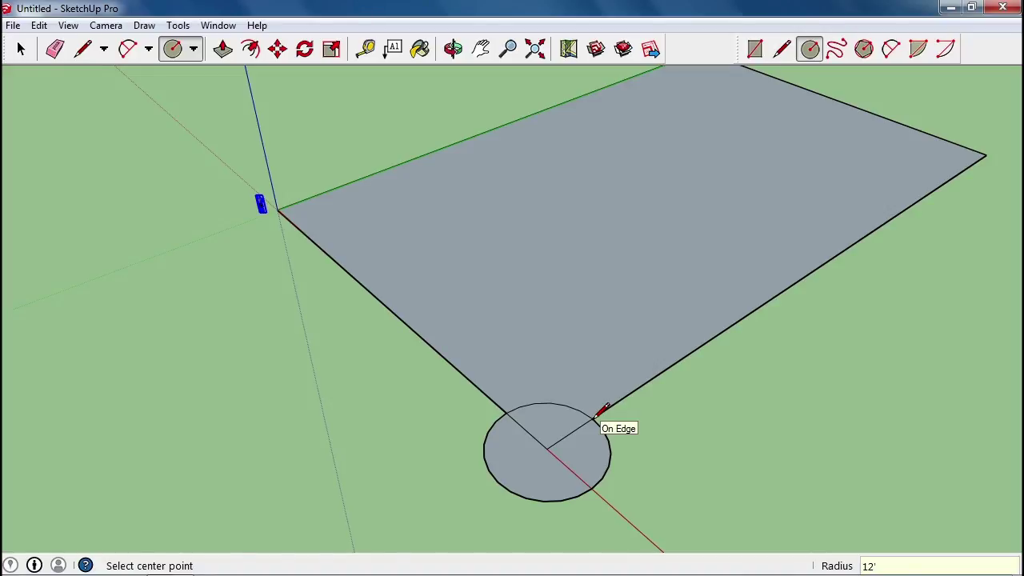
Delete the floor edge crossing the circle so the circle becomes one whole face
middle_click_drag(592, 416, 521, 419)
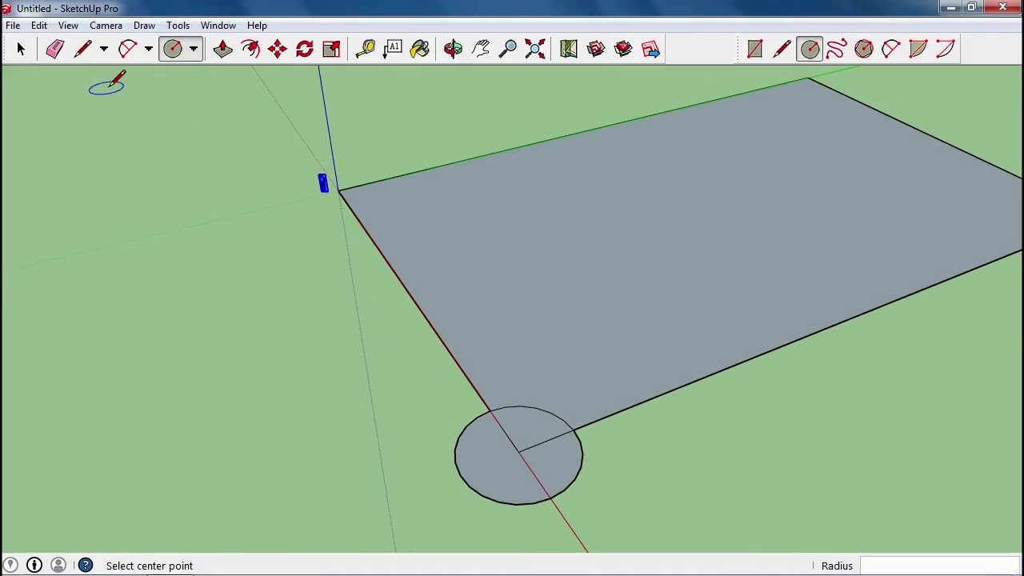
left_click(21, 50)
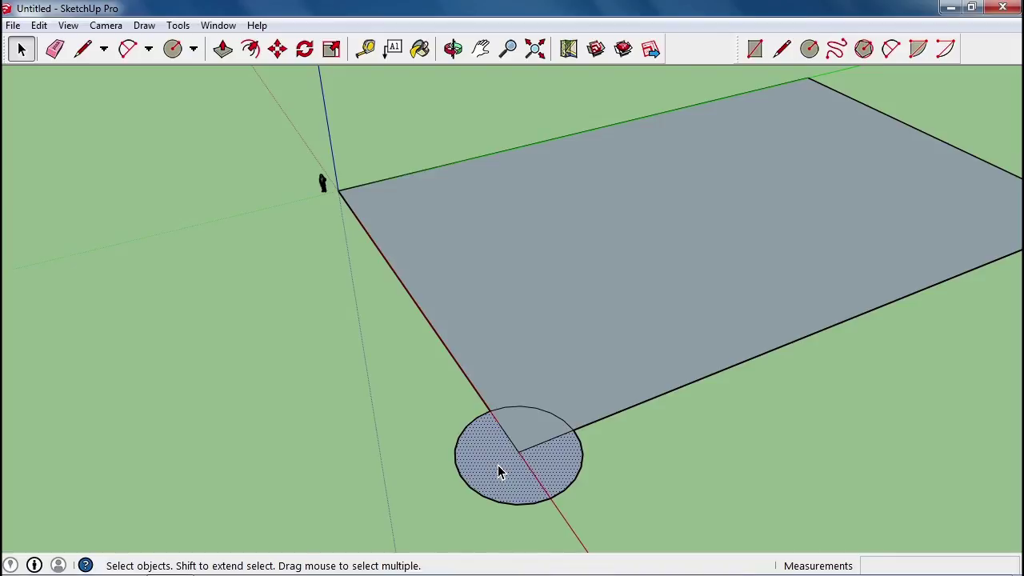
middle_click_drag(497, 471, 440, 433)
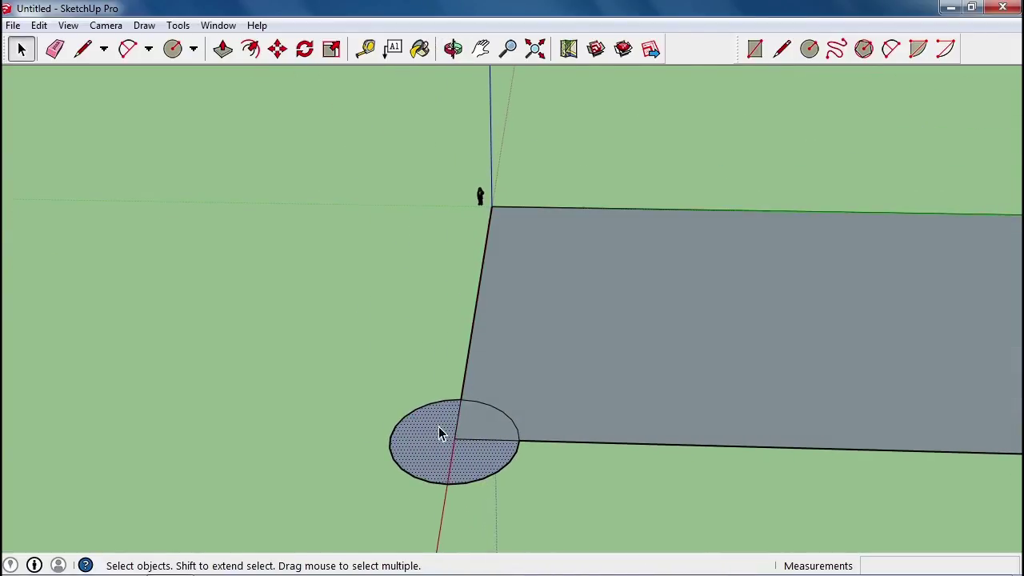
left_click(490, 432)
key("Delete")
left_click(223, 49)
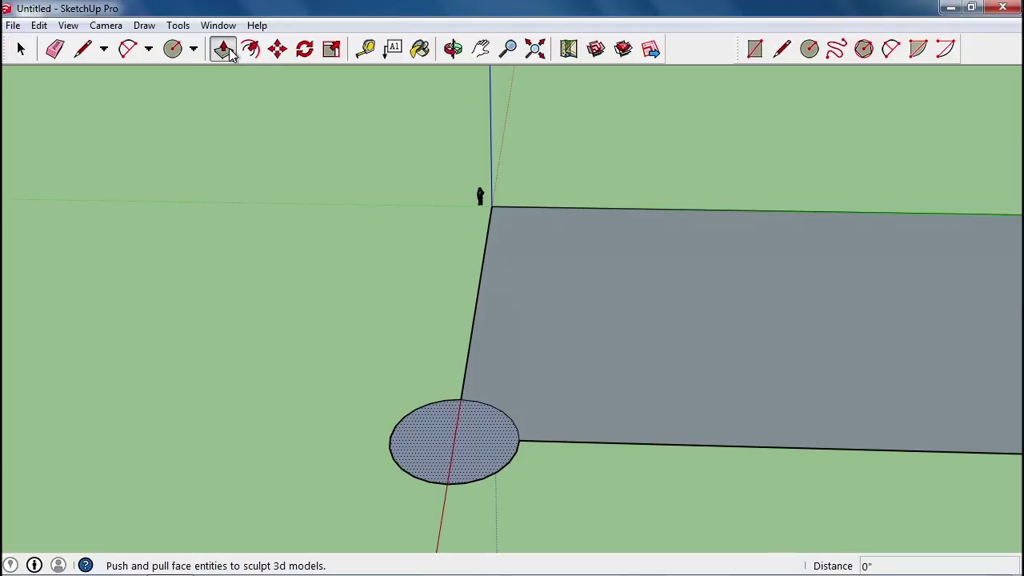
left_click_drag(465, 433, 441, 355)
middle_click_drag(572, 379, 473, 366)
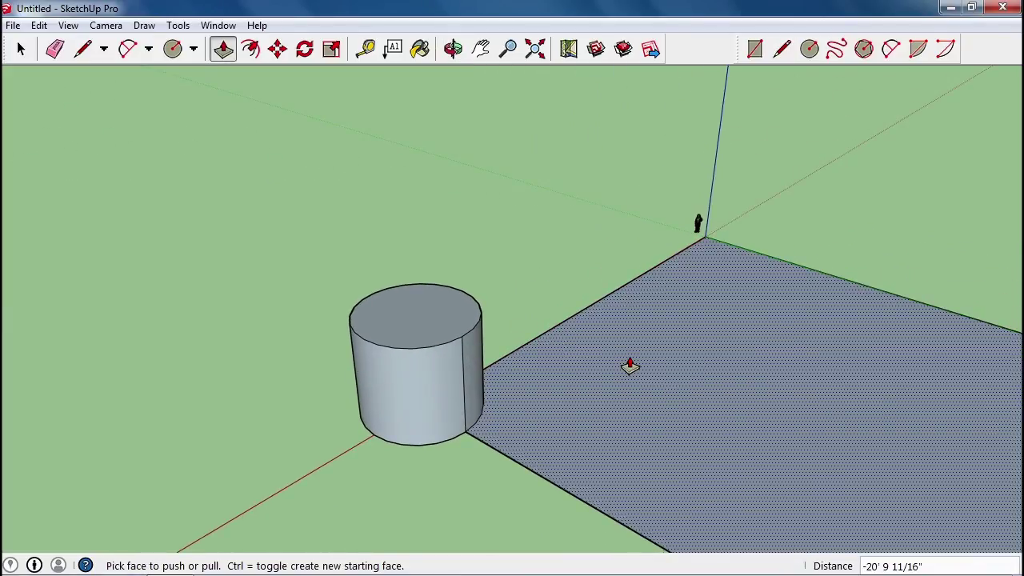
middle_click_drag(649, 360, 449, 347)
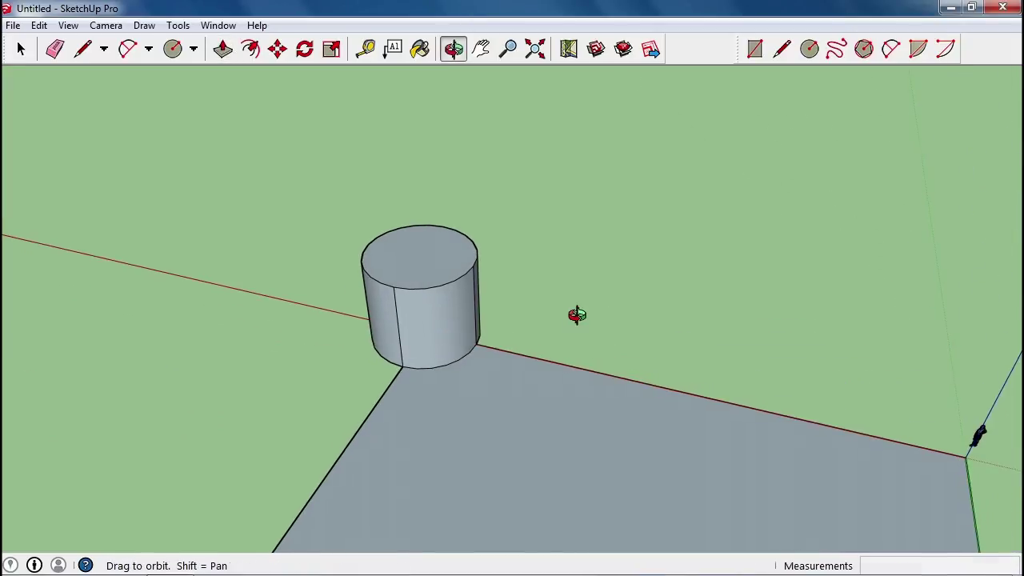
middle_click_drag(576, 315, 494, 320)
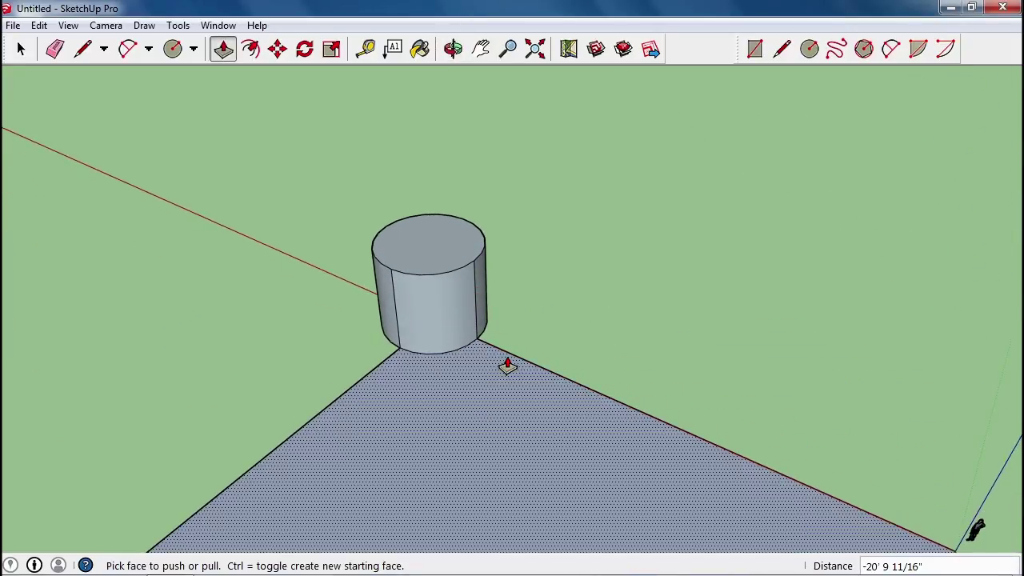
middle_click_drag(217, 347, 600, 370)
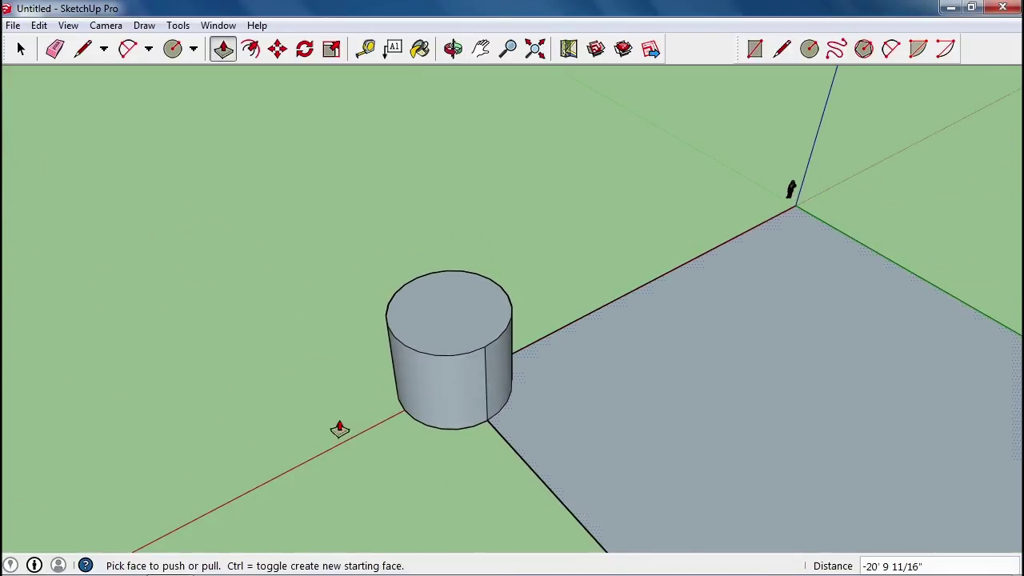
mouse_move(338, 425)
middle_mouse_down()
mouse_move(333, 434)
mouse_move(347, 442)
middle_mouse_up()
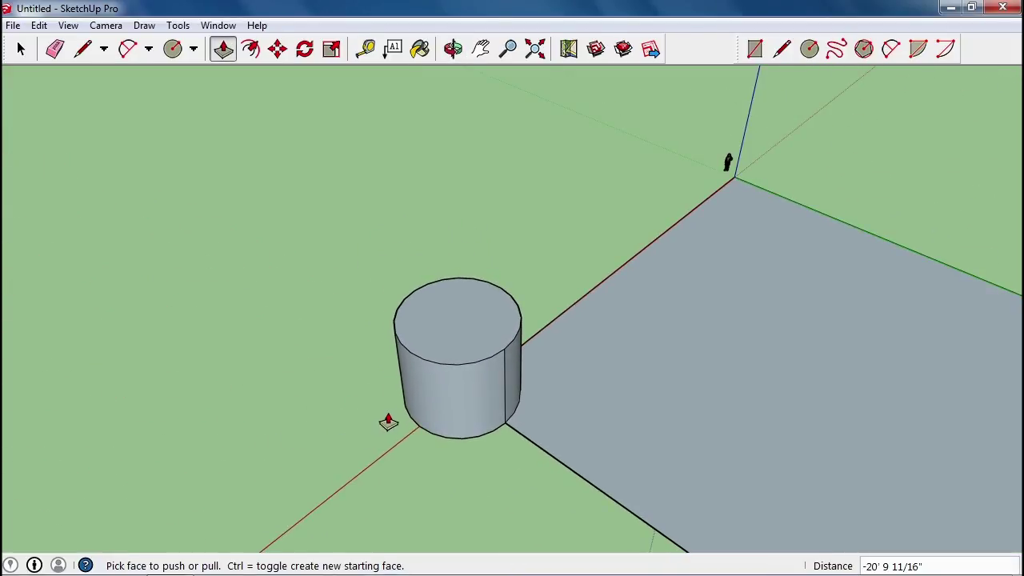
key("ctrl+z")
mouse_move(398, 405)
middle_mouse_down()
mouse_move(406, 424)
mouse_move(613, 443)
middle_mouse_up()
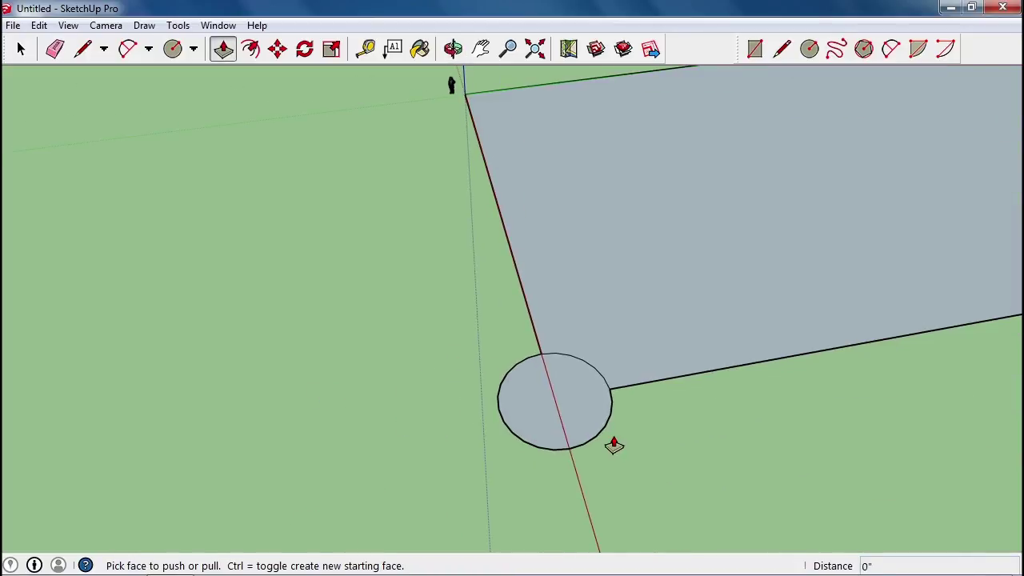
Erase the small corner circle's edge, leaving a curved notch in the wall outline
left_click(55, 50)
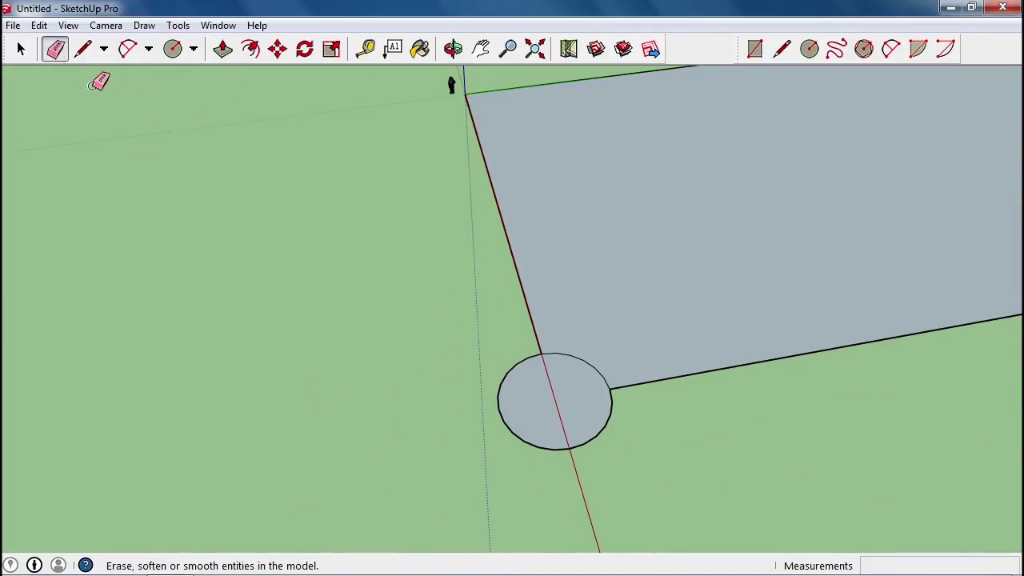
scroll(589, 416, "up", 1)
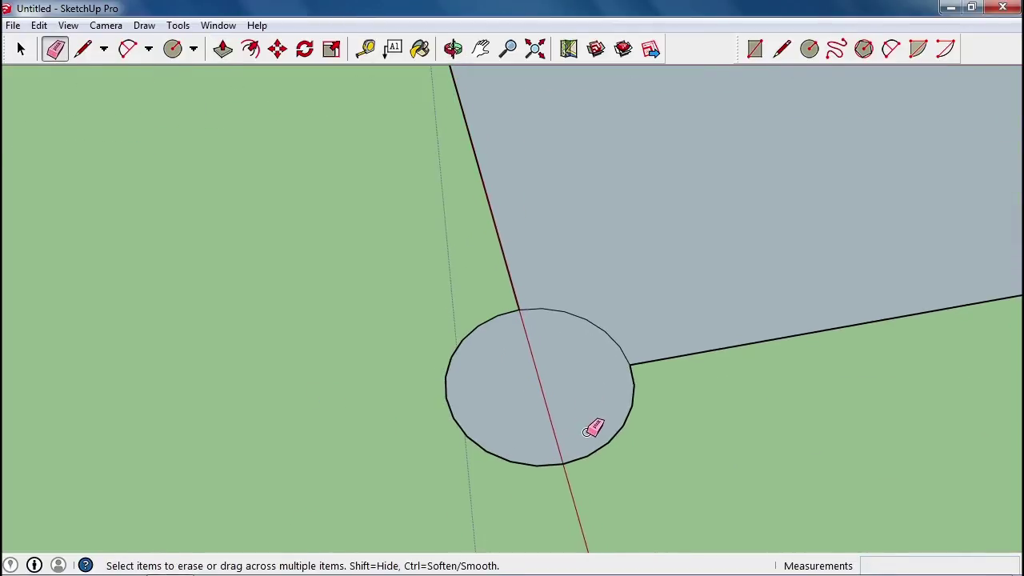
left_click(617, 434)
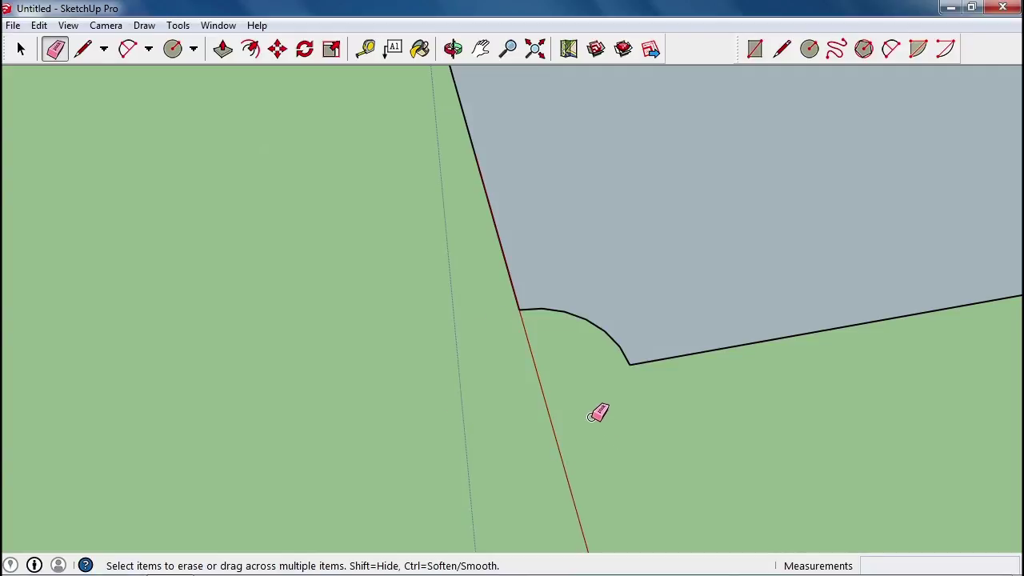
left_click(21, 49)
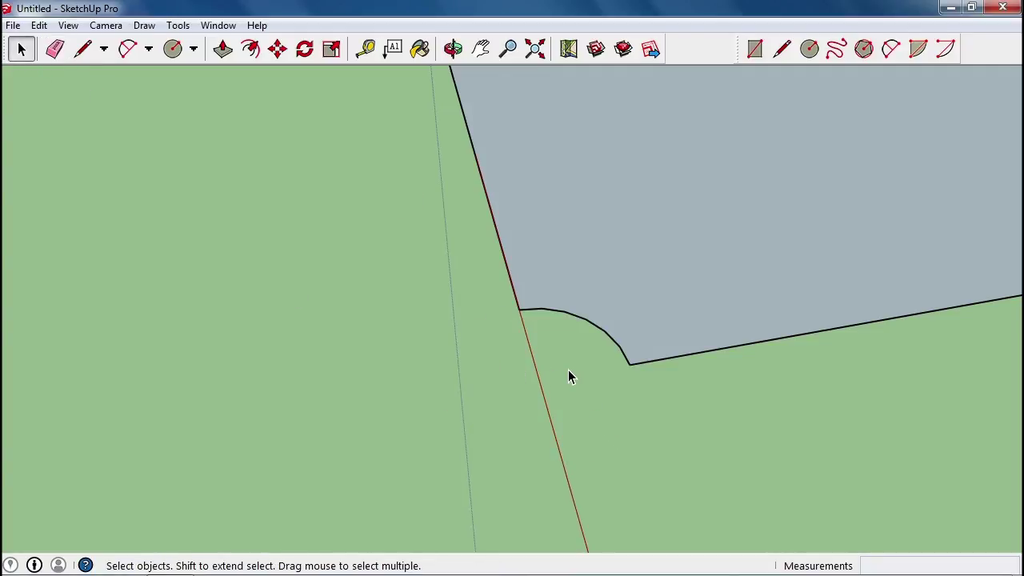
Draw a trial circle on the red axis at the notch, then undo it
middle_click_drag(530, 379, 622, 318)
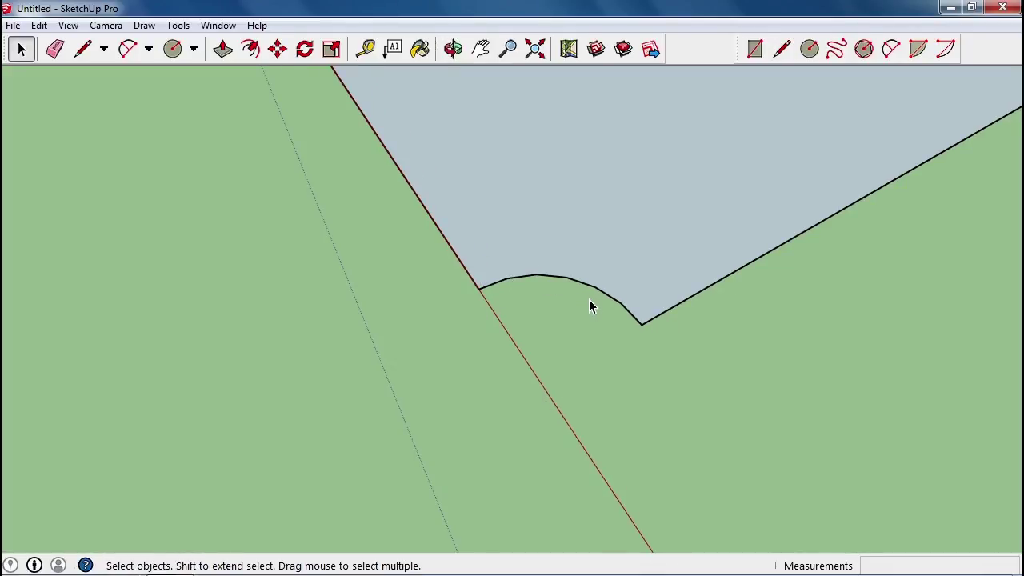
left_click(177, 50)
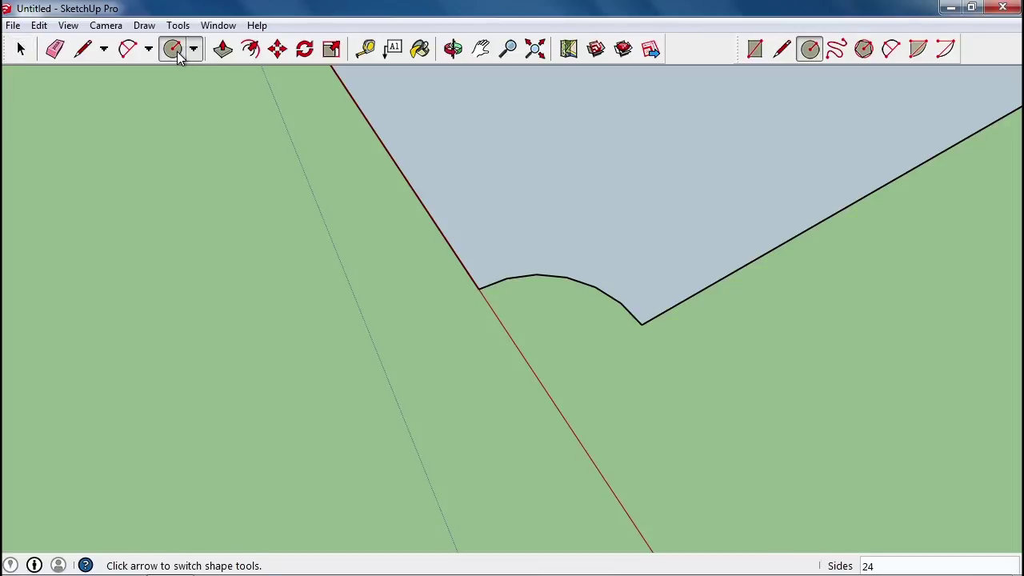
left_click(543, 372)
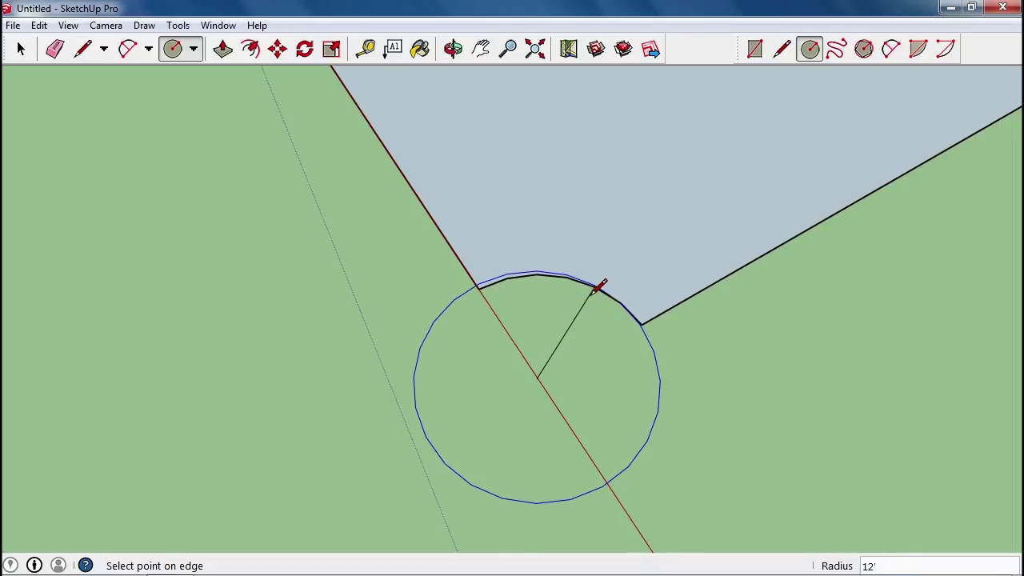
left_click(567, 322)
key("ctrl+z")
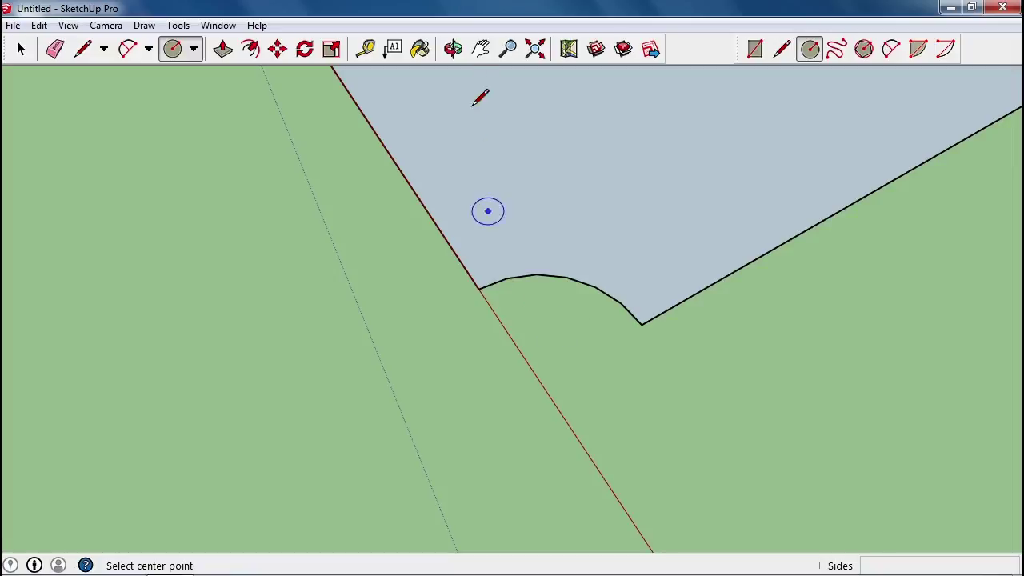
left_click(366, 49)
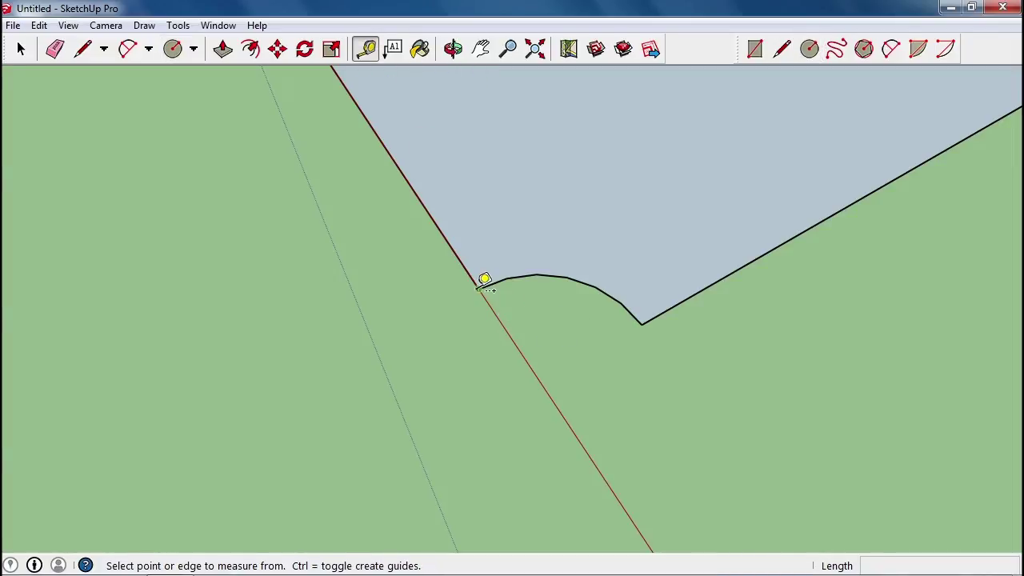
Add Tape Measure guides from the arc's end point and the wall corner to the red axis
left_click(478, 288)
left_click(562, 414)
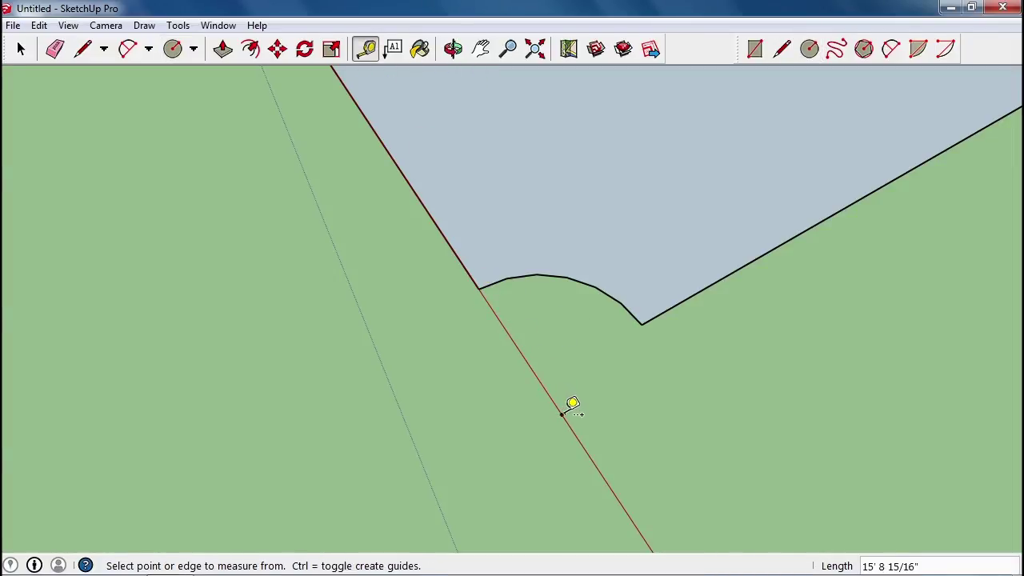
left_click(642, 325)
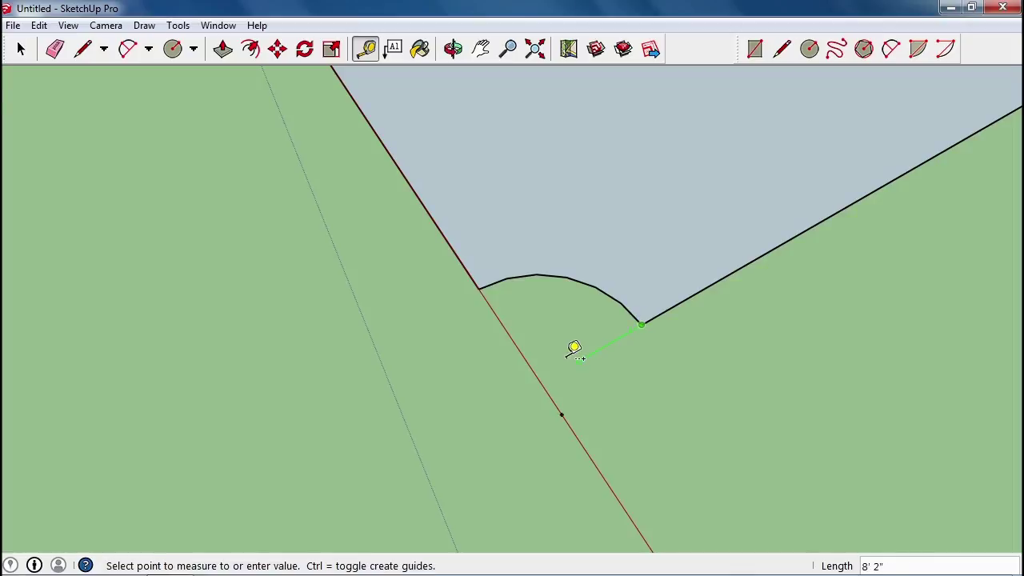
left_click(528, 380)
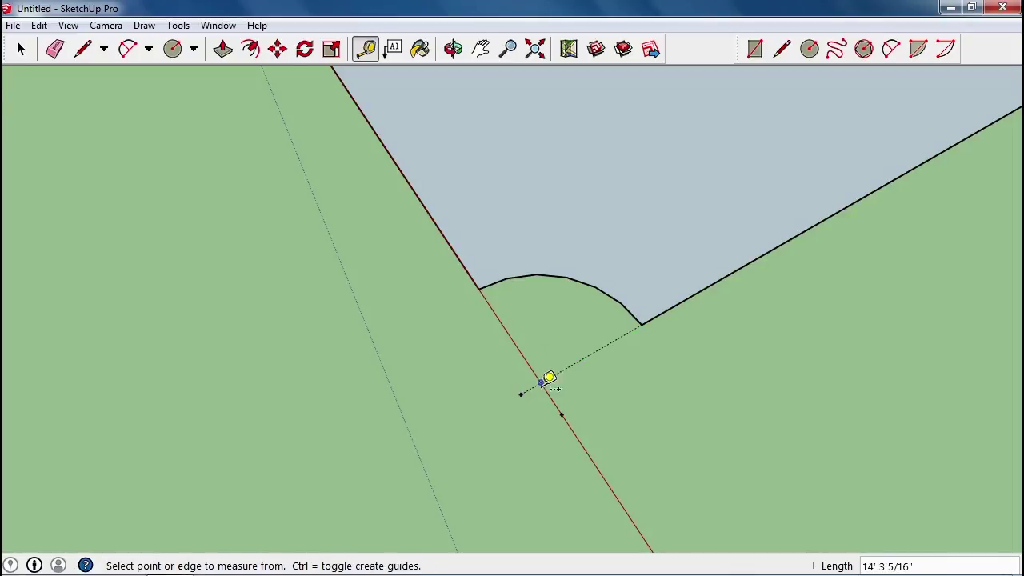
Draw an 11'11"-radius circle centred on the red axis through the wall corner, then select it
left_click(173, 49)
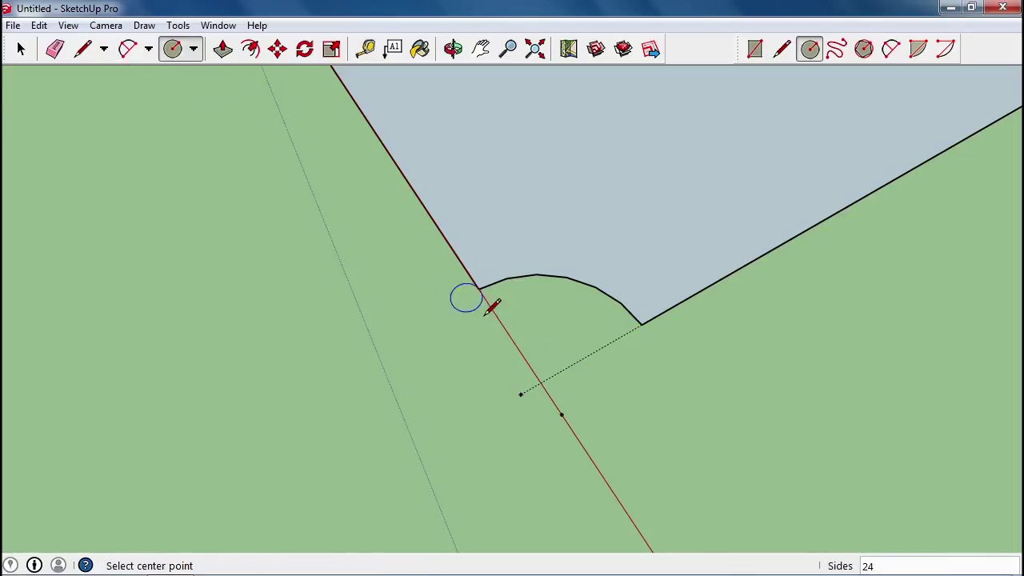
left_click(541, 382)
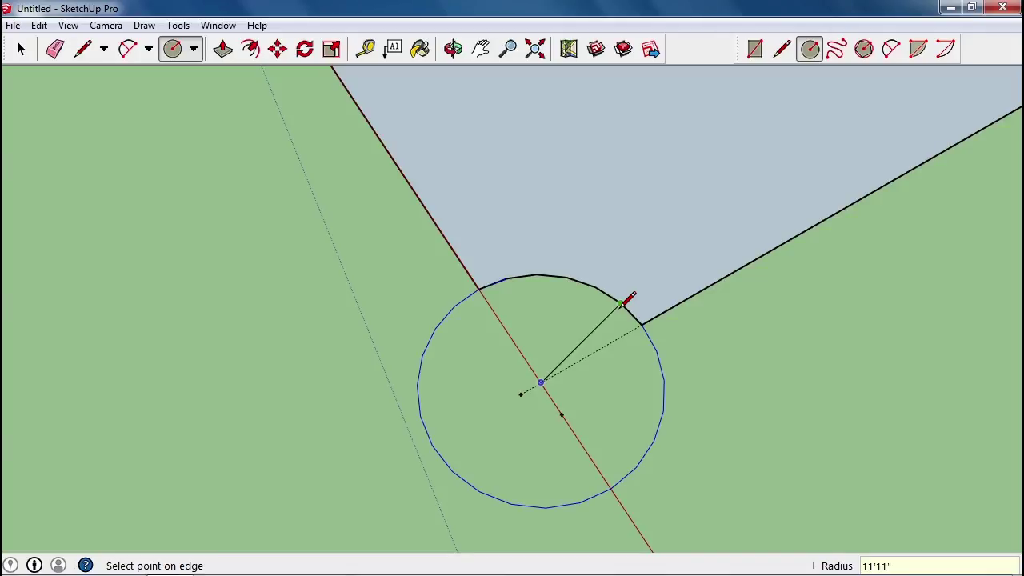
left_click(622, 305)
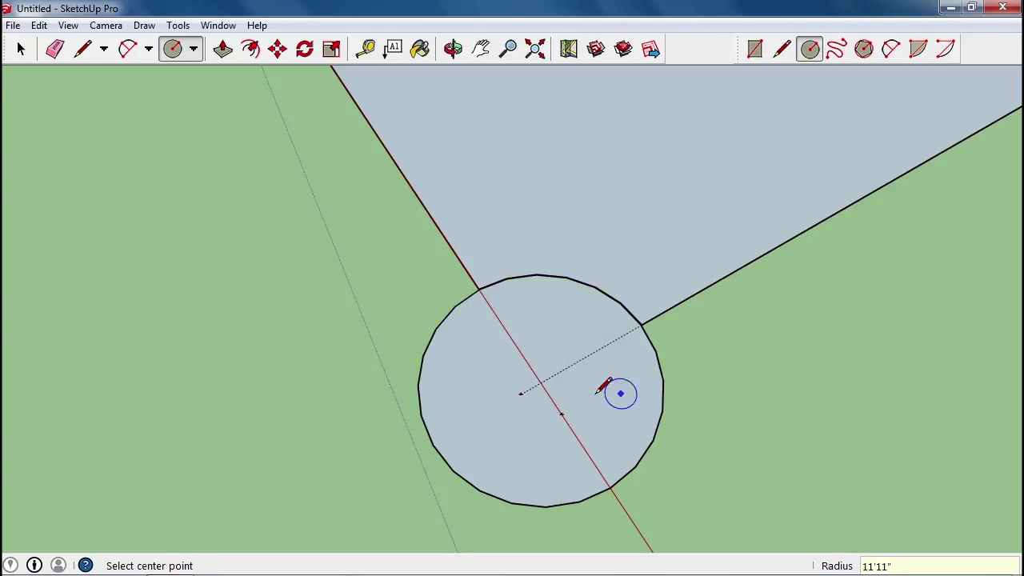
key("space")
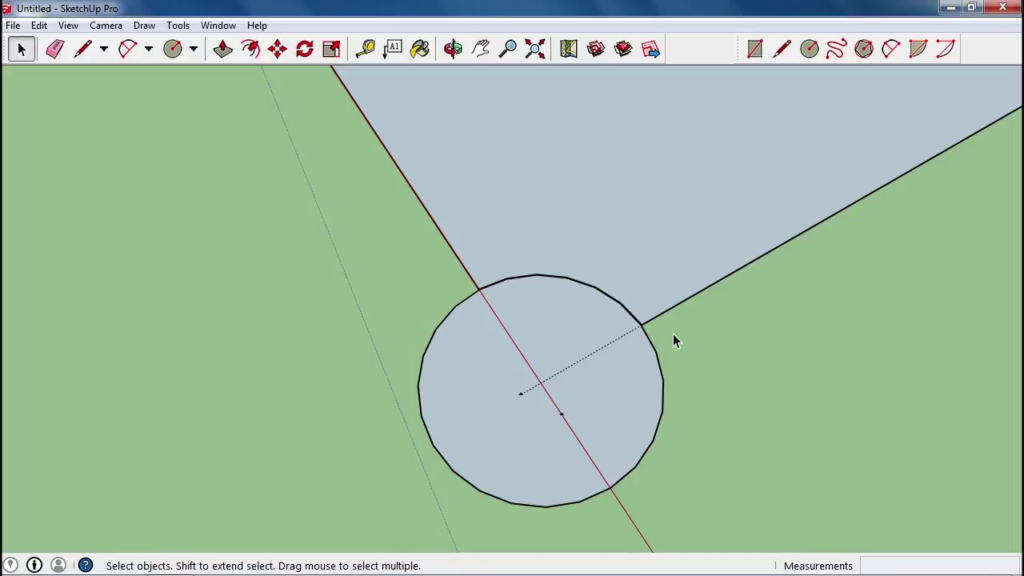
scroll(668, 328, "up", 4)
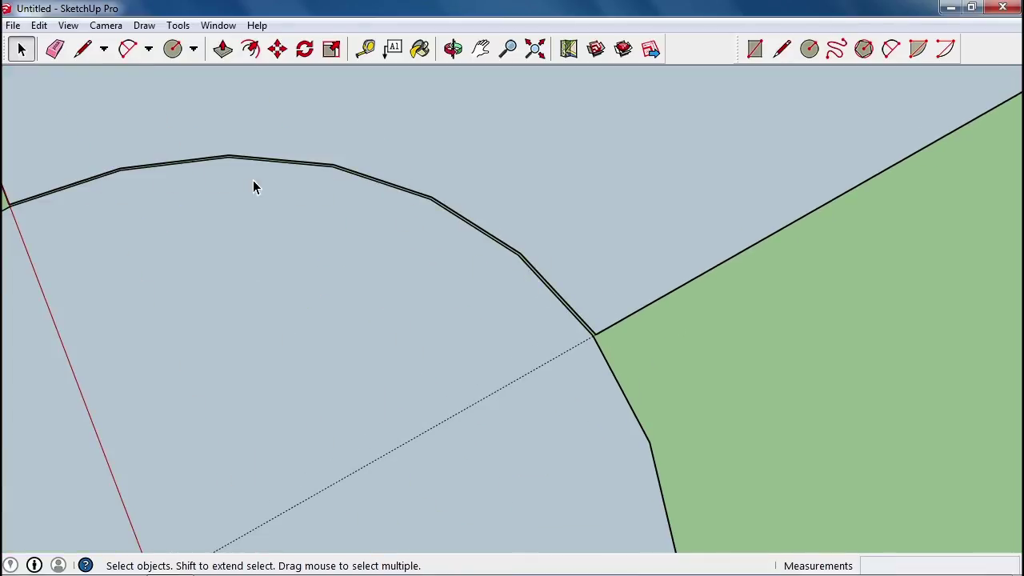
scroll(595, 380, "down", 3)
middle_click_drag(714, 399, 685, 354)
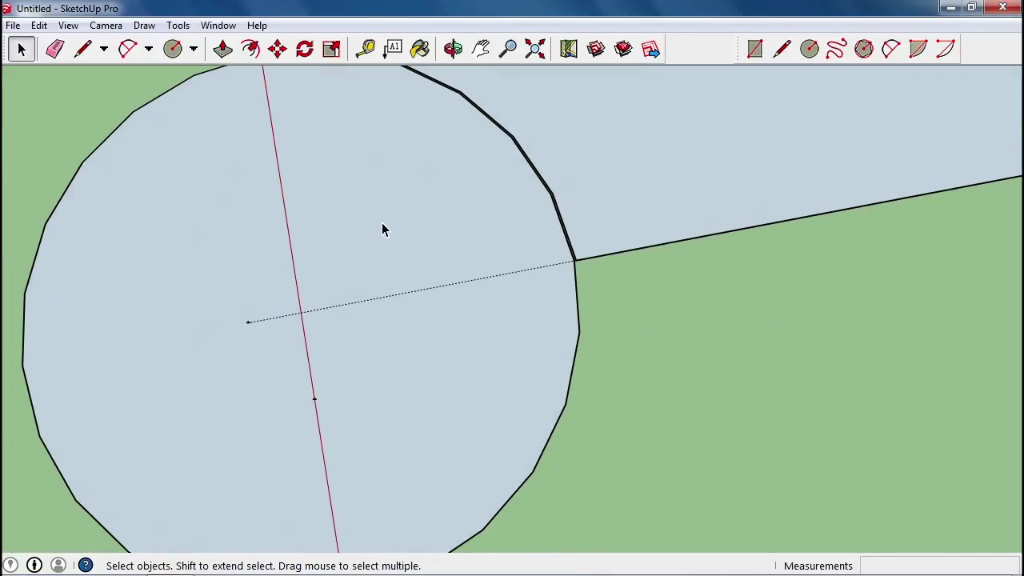
left_click(397, 249)
Pull the corner circle face up into a cylinder and orbit around it
scroll(403, 254, "down", 4)
key("p")
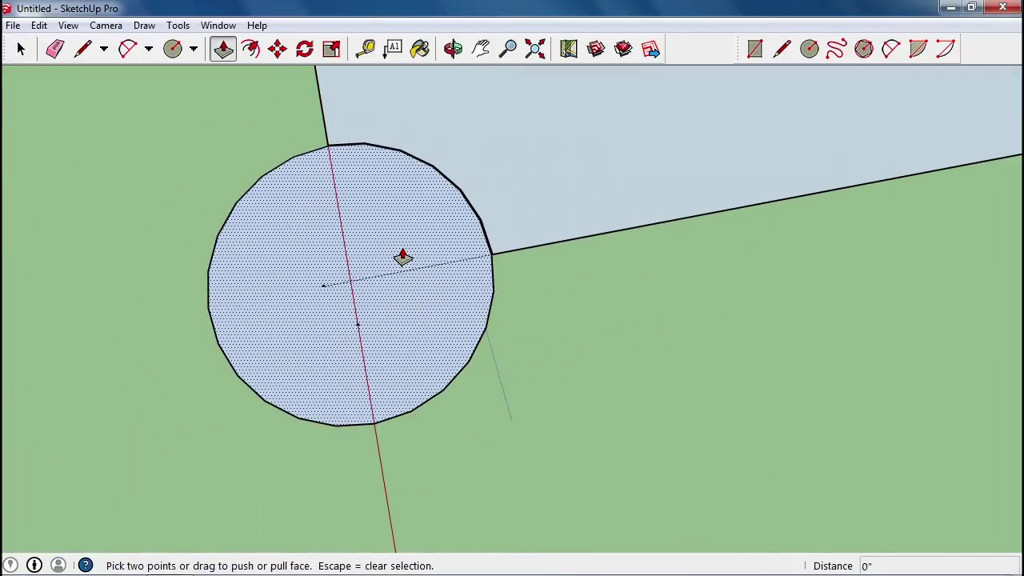
left_click(402, 258)
middle_click_drag(449, 199, 389, 167)
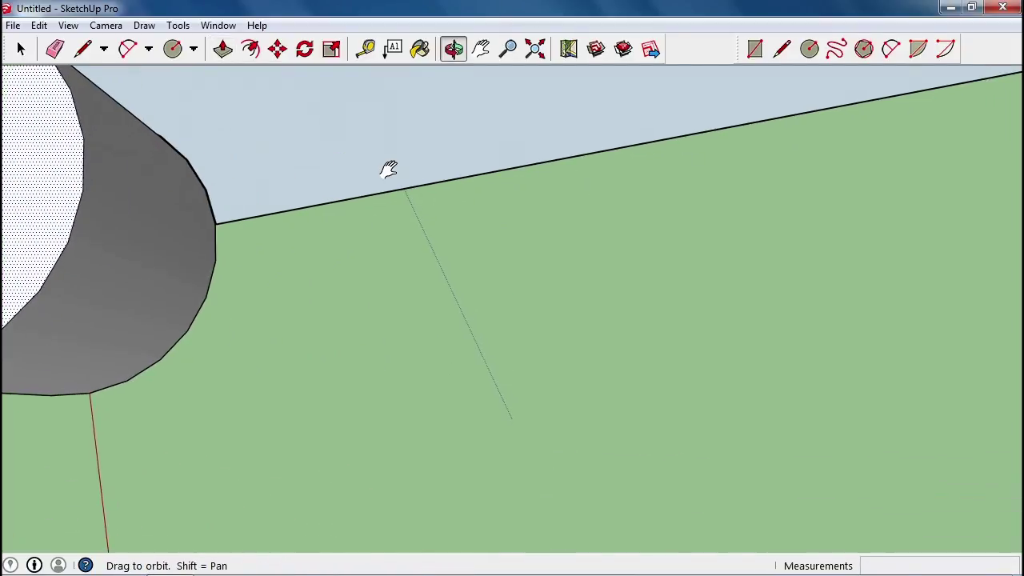
middle_click_drag(412, 214, 431, 255)
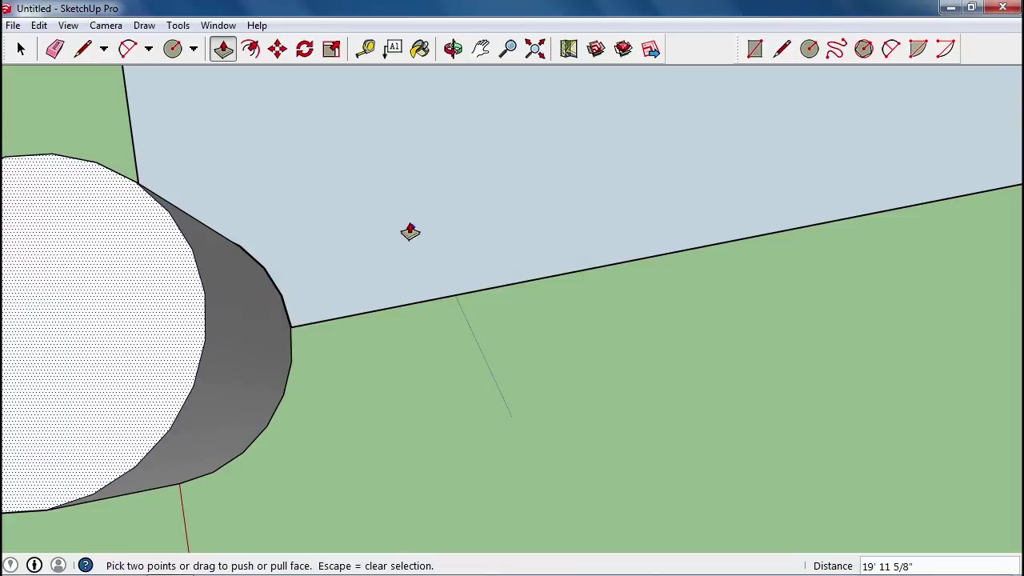
left_click(453, 49)
left_click_drag(488, 164, 879, 454)
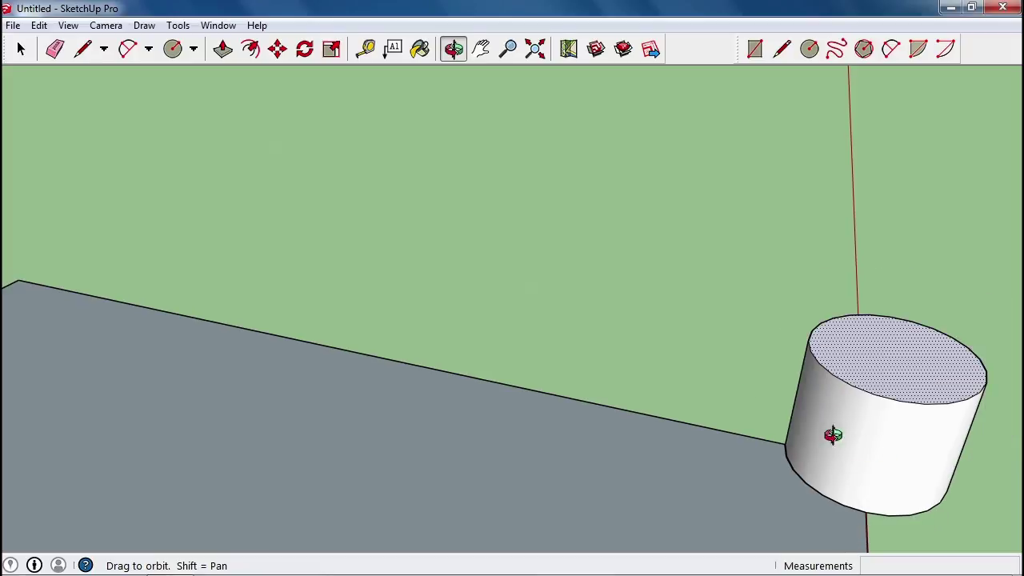
left_click_drag(684, 323, 576, 299)
left_click_drag(319, 251, 499, 267)
Raise the cylinder's top face a further 10' 9 3/16"
left_click(20, 49)
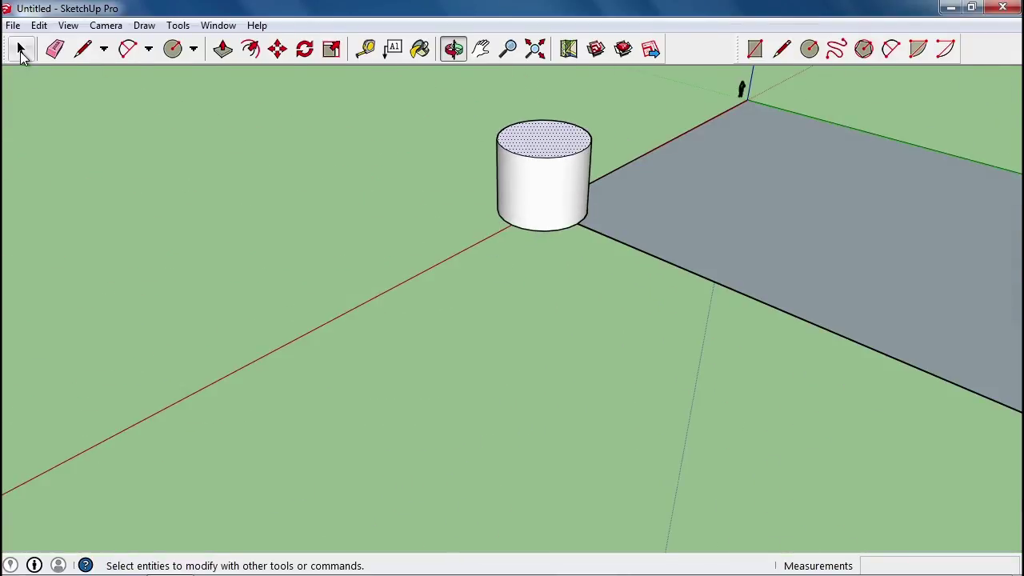
left_click(223, 49)
left_click(527, 144)
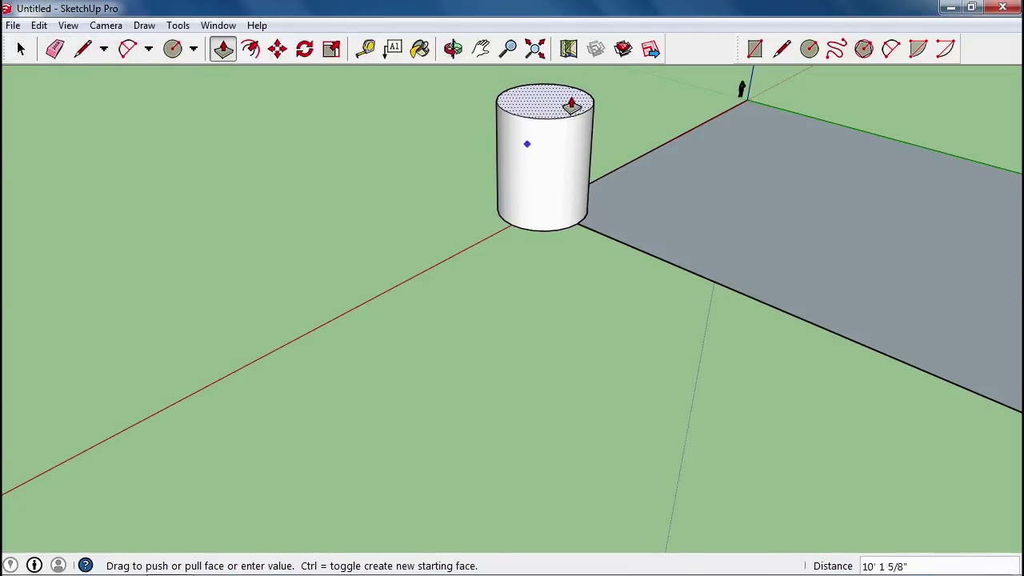
left_click(573, 101)
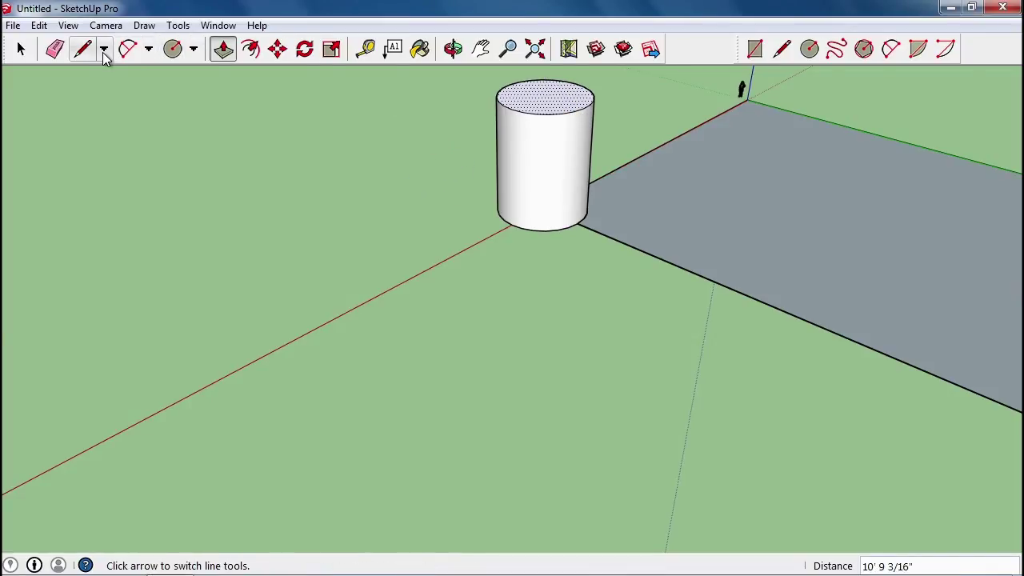
Add a guide point 30' up the cylinder's side and measure a short distance along it
left_click(364, 49)
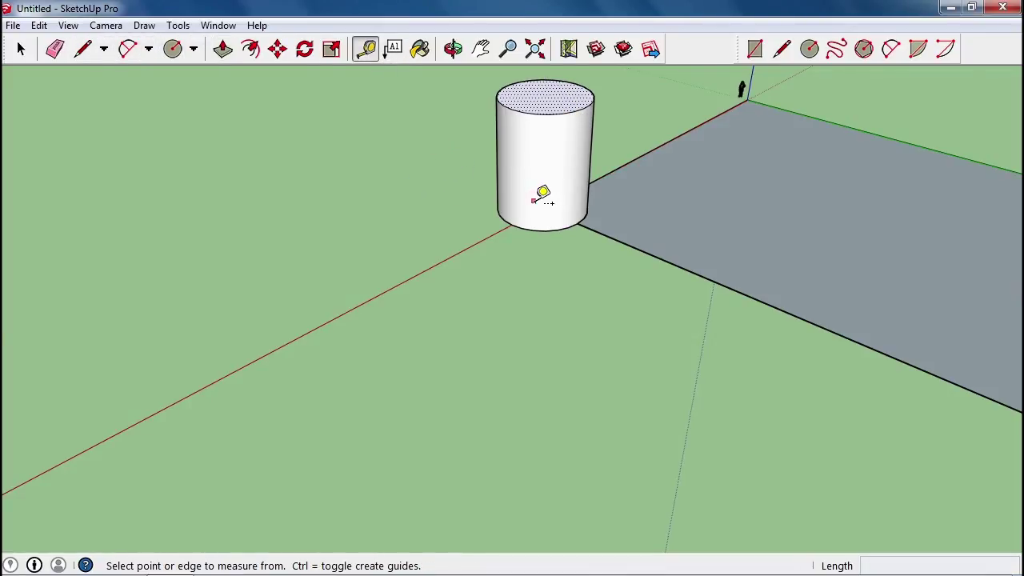
scroll(566, 214, "up", 2)
left_click(543, 232)
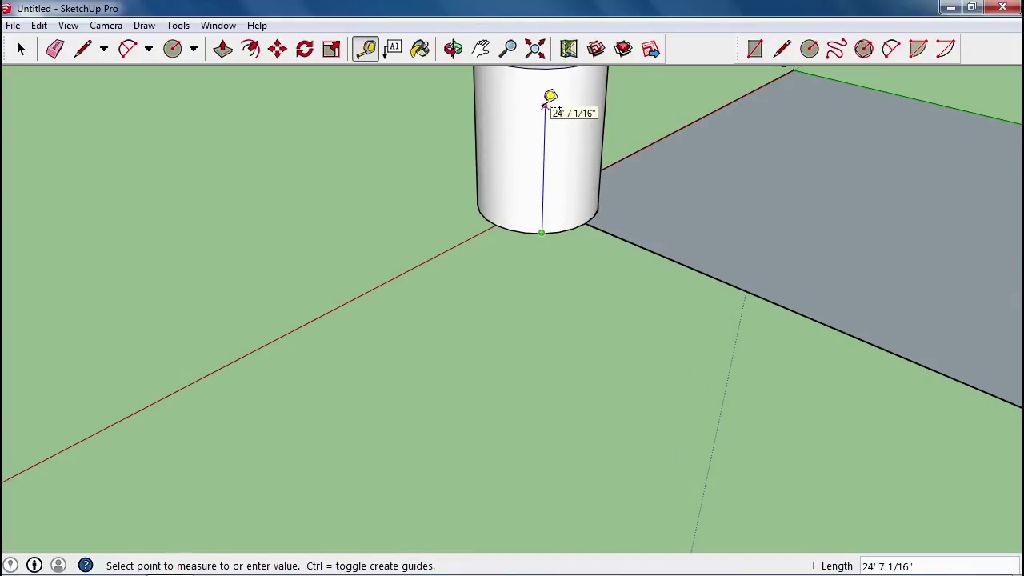
type("30'")
key("Return")
scroll(561, 112, "up", 2)
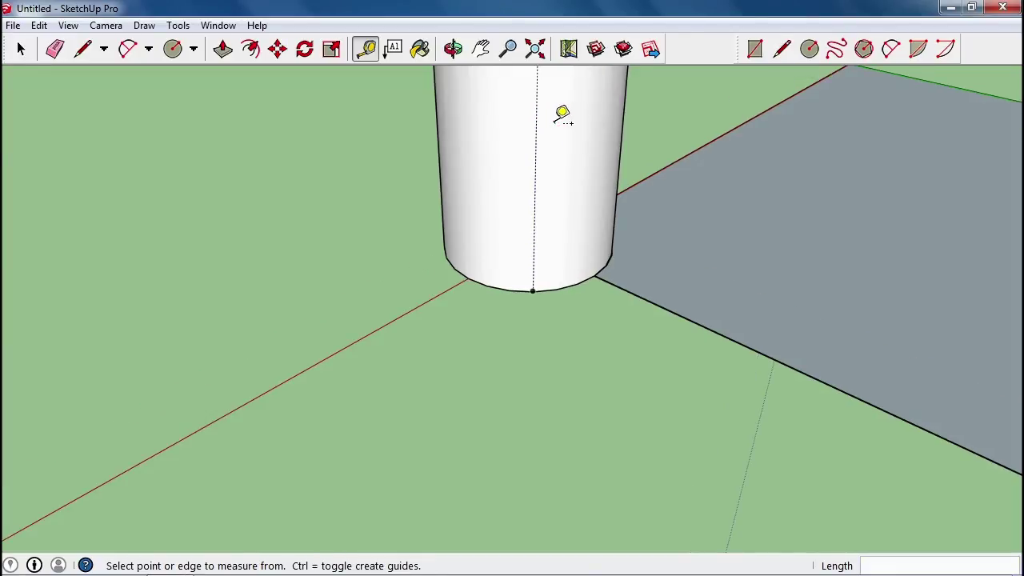
left_click(554, 128)
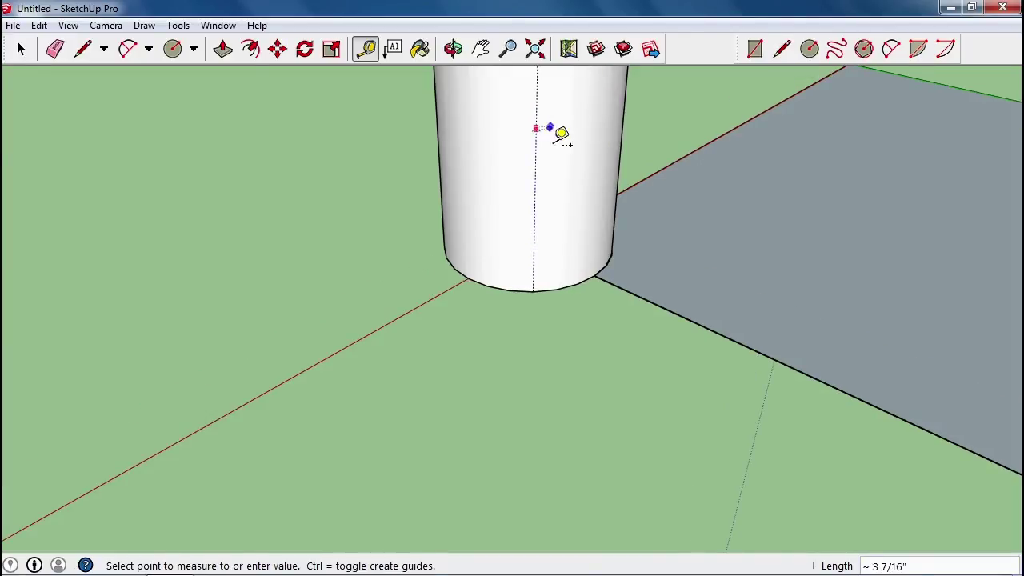
left_click(561, 180)
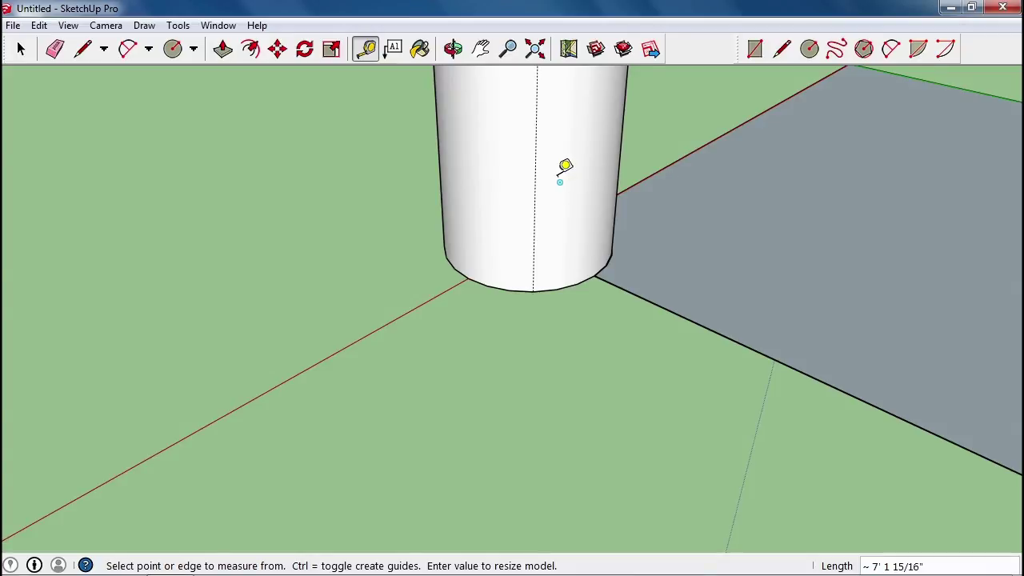
Push the cylinder's top face down about 8 3/16"
key("h")
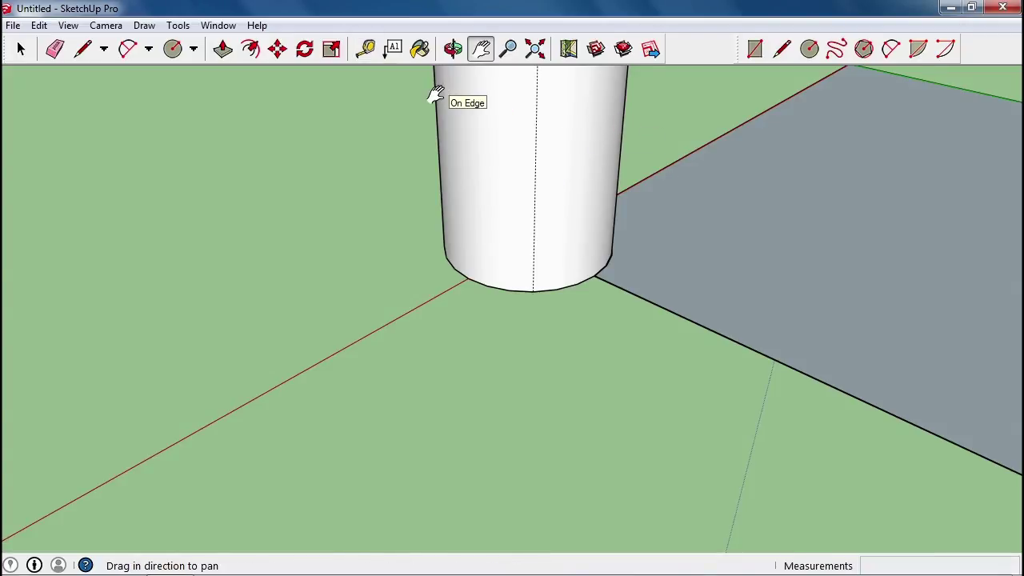
left_click_drag(430, 96, 423, 192)
scroll(495, 190, "up", 2)
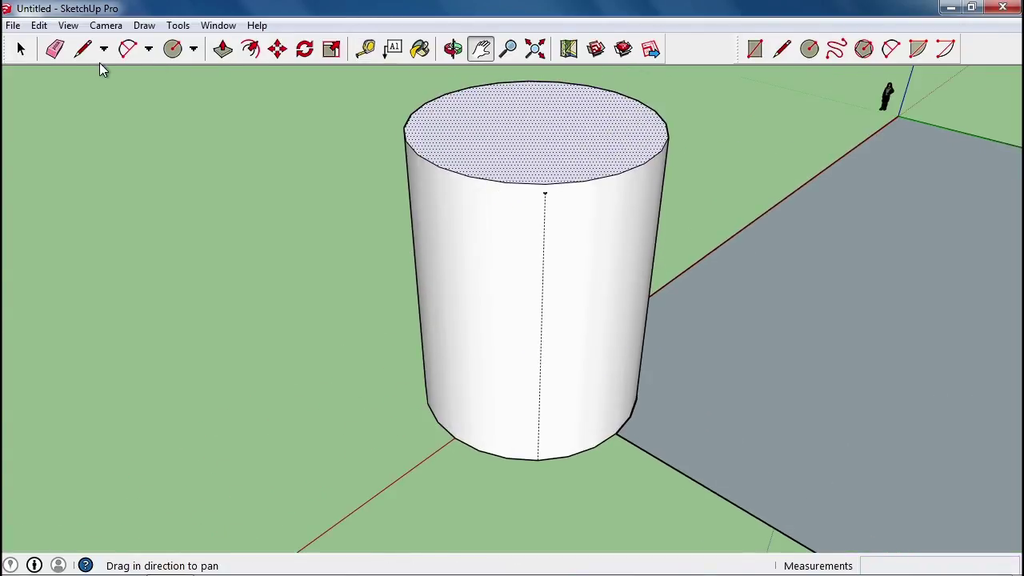
left_click(21, 48)
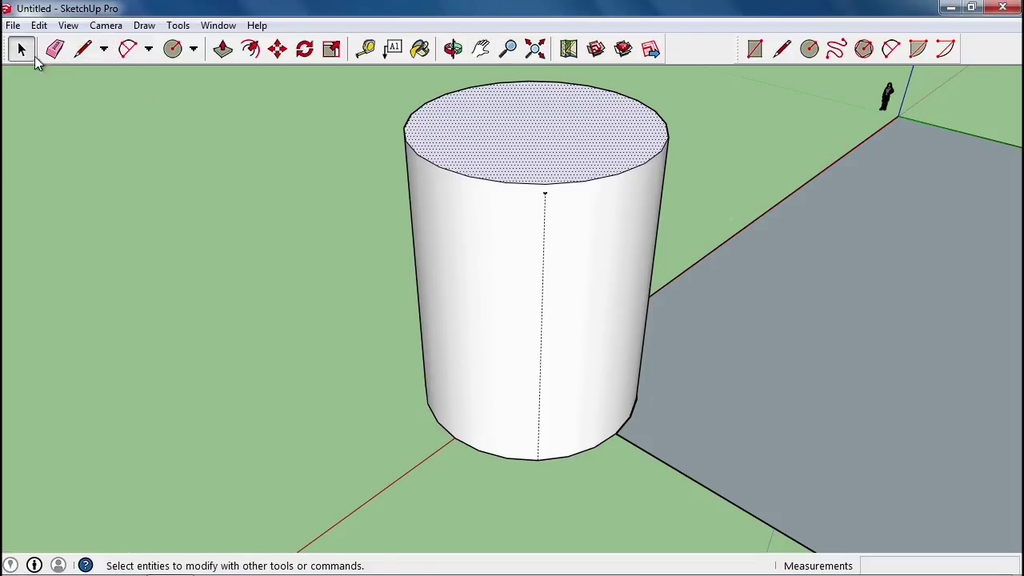
key("p")
left_click(537, 135)
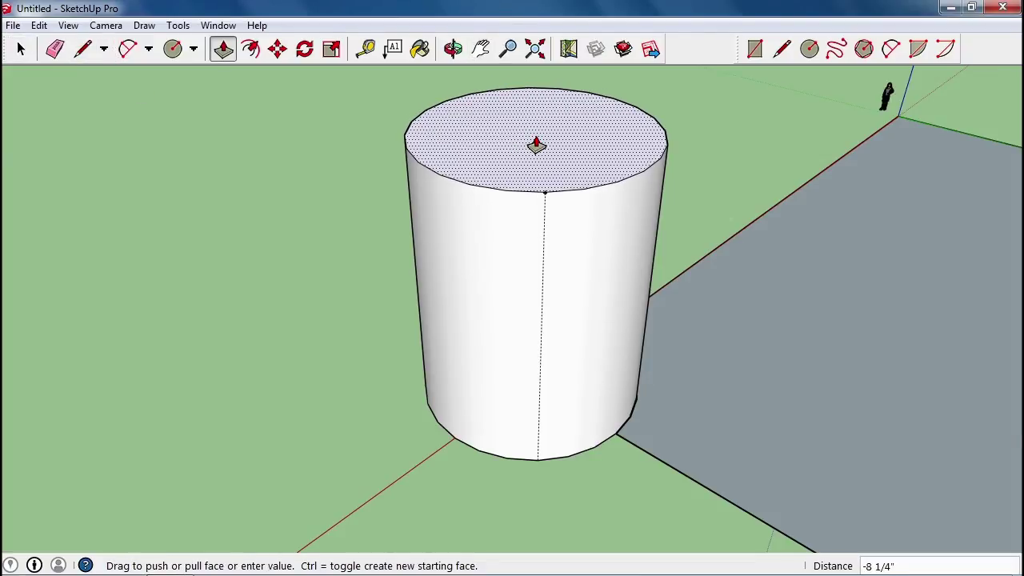
left_click(537, 145)
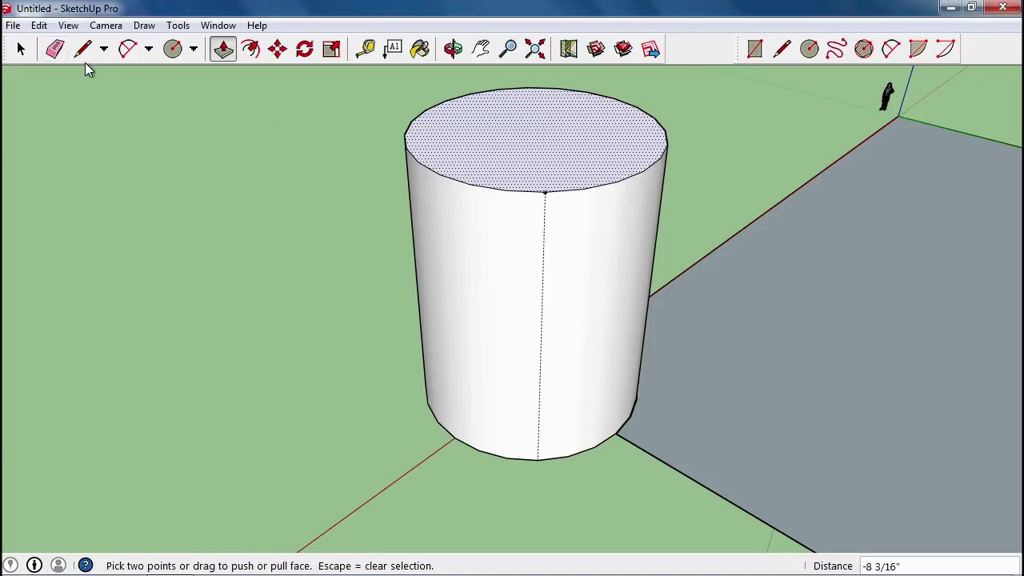
key("space")
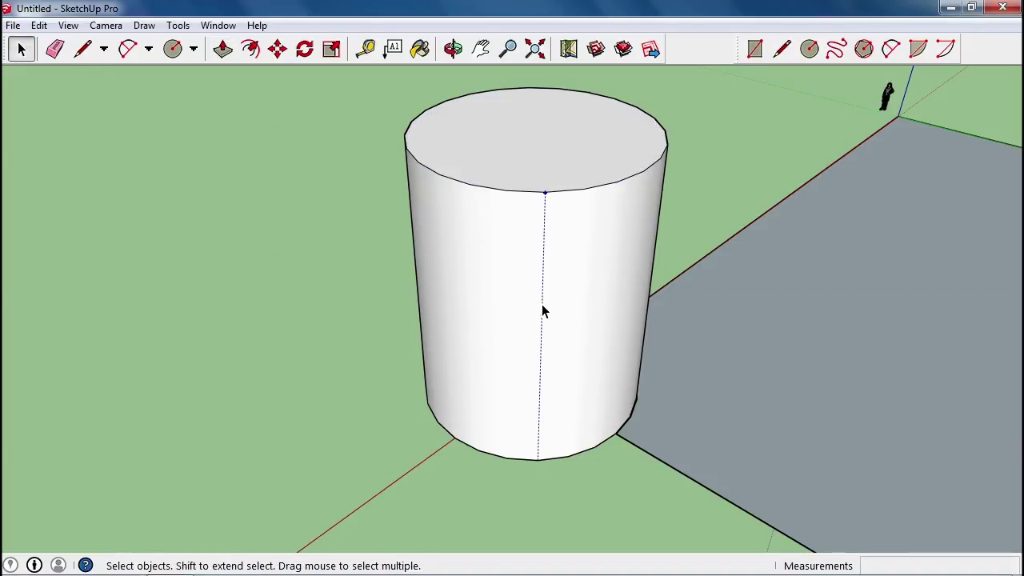
Orbit, zoom out and pan to centre the grey rectangle's far corner in view
middle_click_drag(665, 231, 688, 258)
scroll(758, 274, "down", 5)
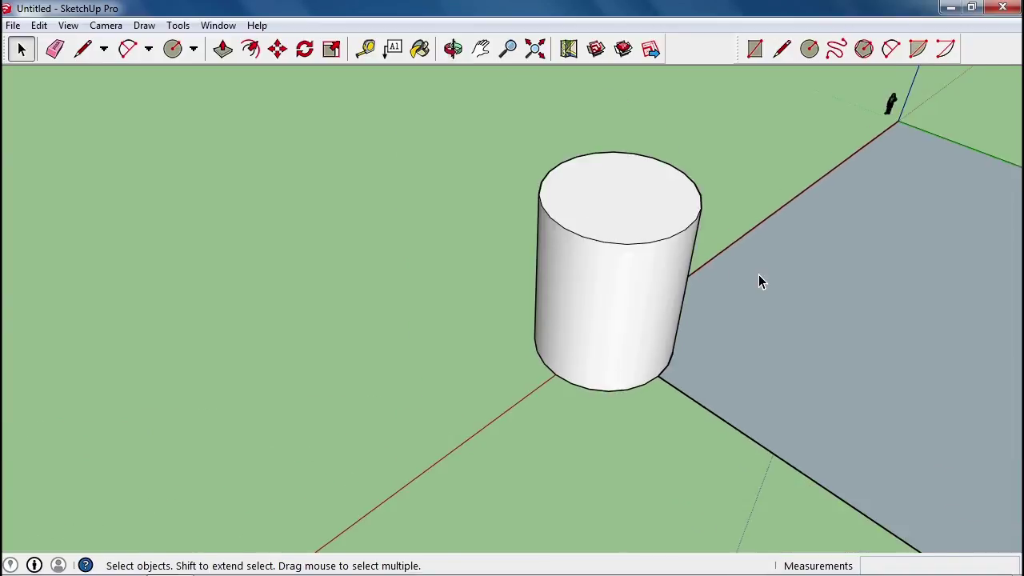
scroll(758, 382, "down", 1)
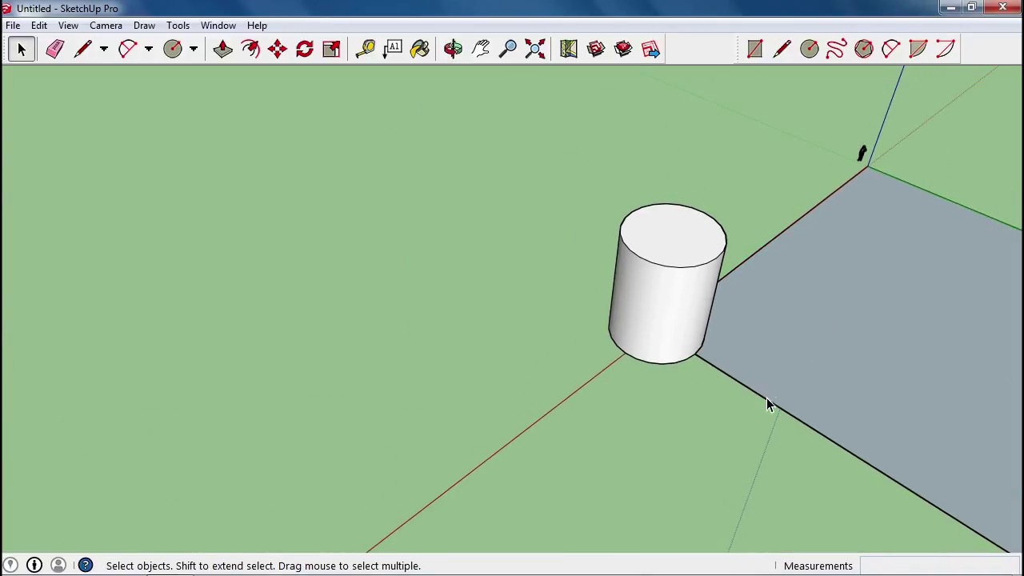
key("h")
left_click_drag(766, 413, 343, 165)
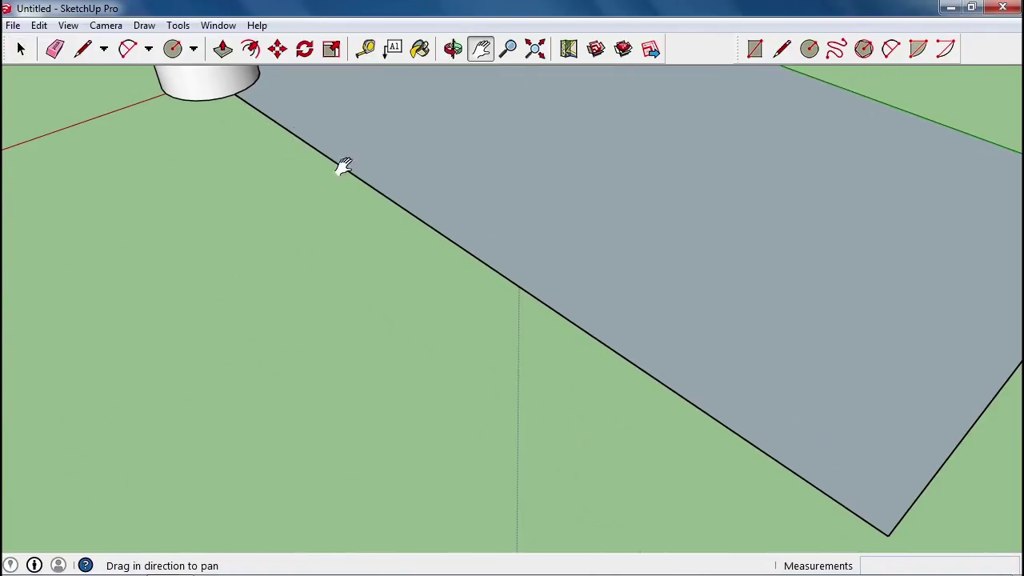
left_click_drag(727, 389, 400, 293)
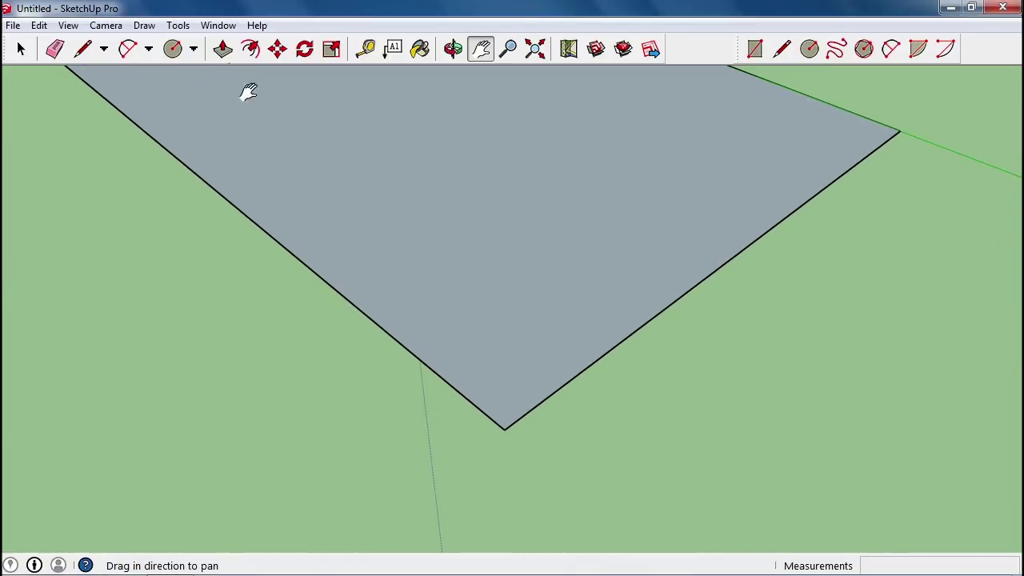
Try a polygon at the rectangle's corner, then undo and cancel it
left_click(195, 51)
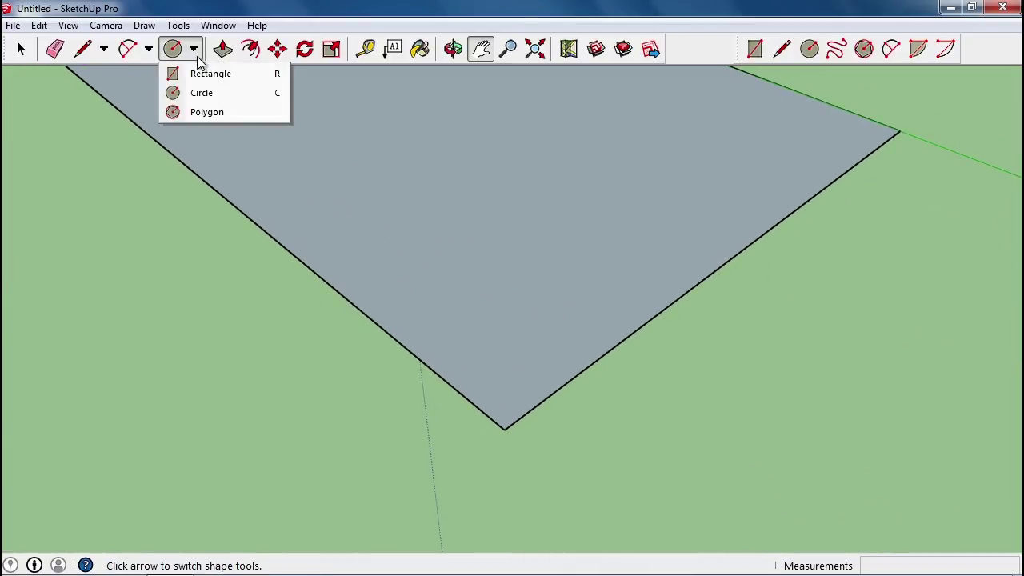
left_click(205, 112)
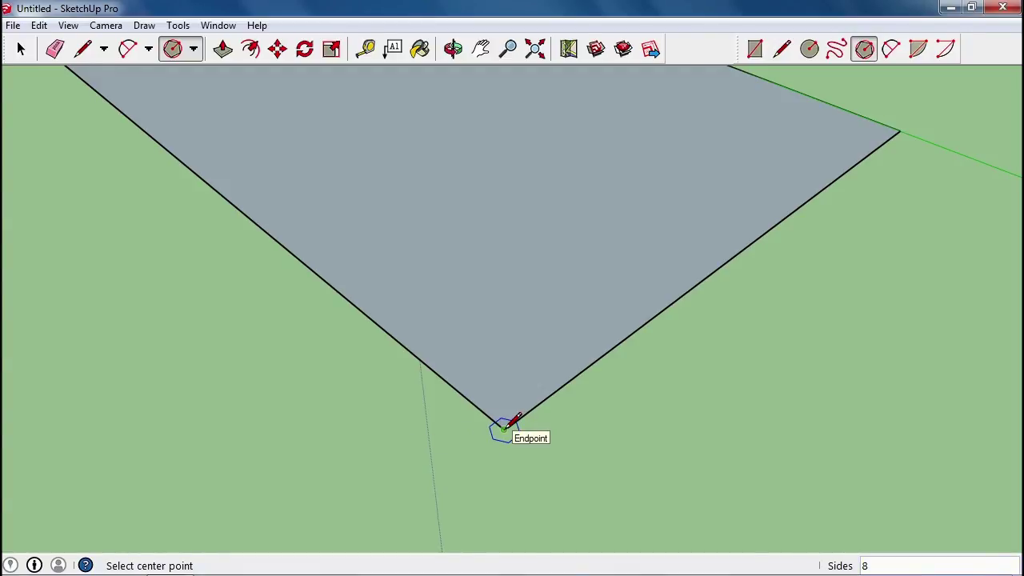
left_click(504, 428)
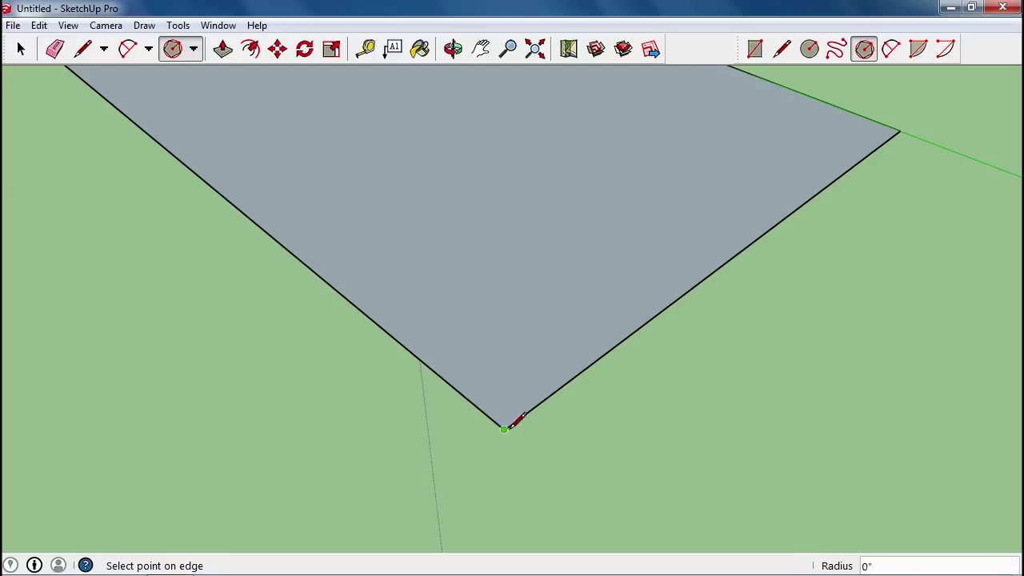
left_click(557, 423)
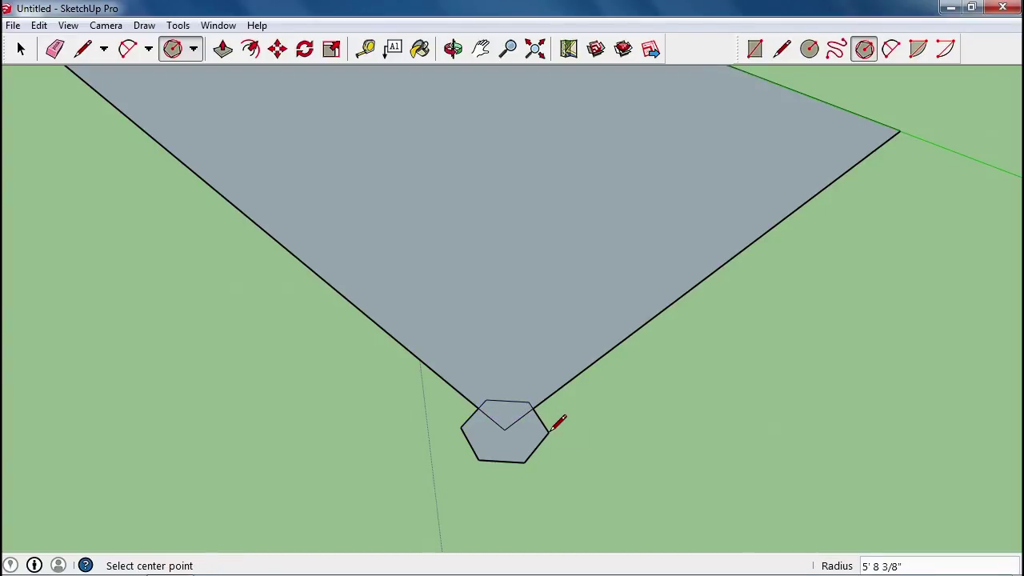
key("ctrl+z")
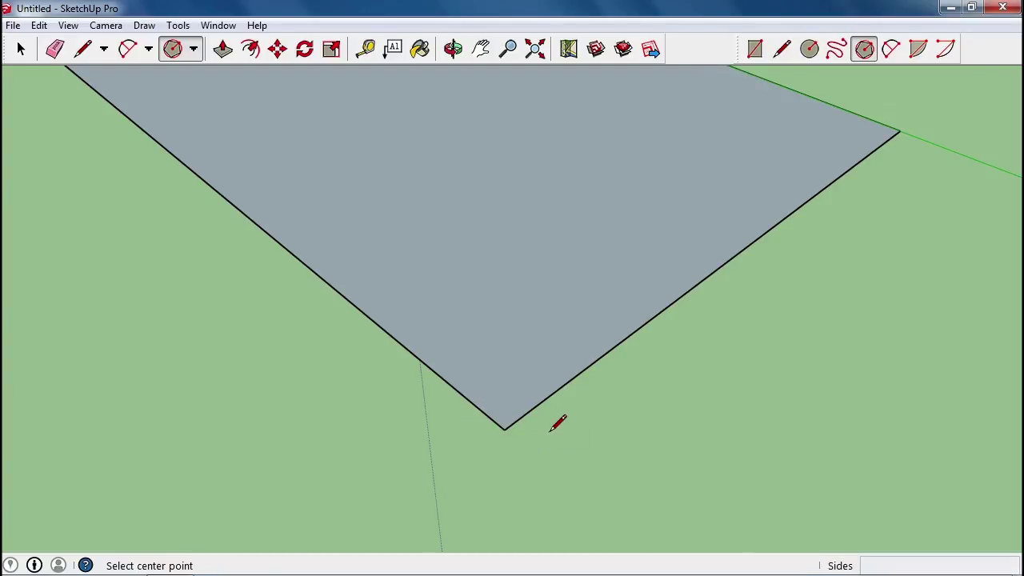
left_click(504, 430)
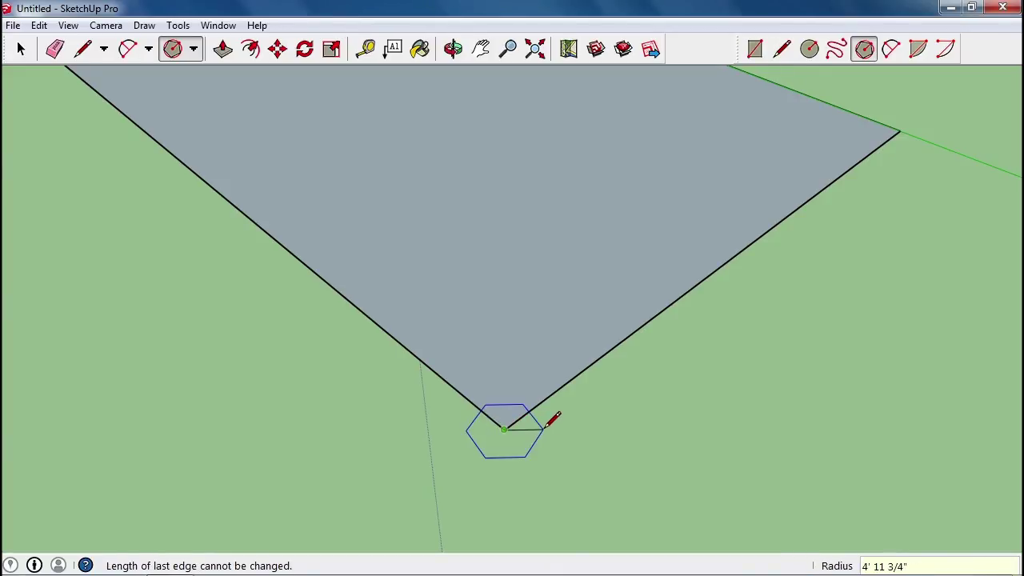
key("Escape")
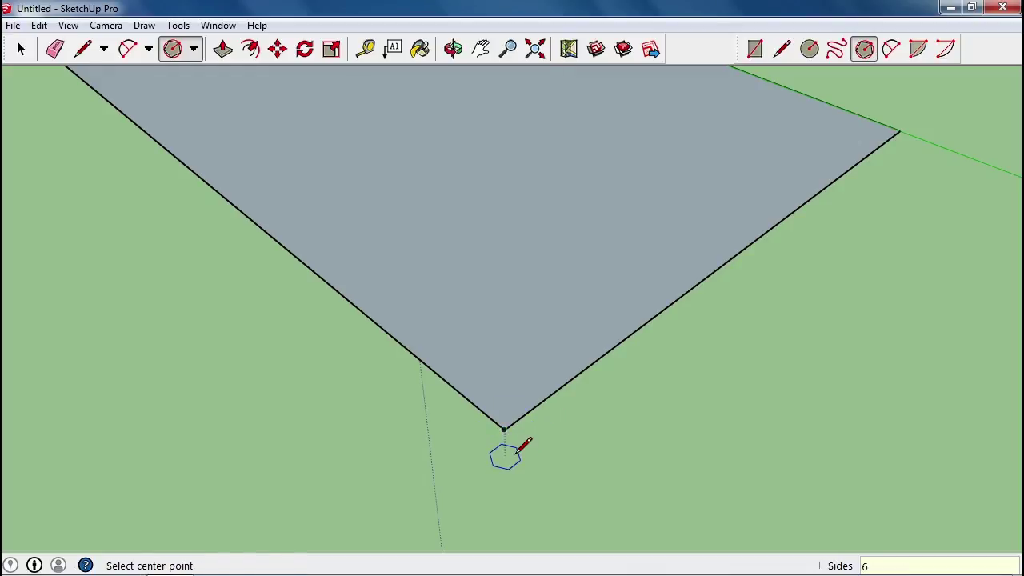
scroll(521, 441, "up", 6)
scroll(411, 282, "down", 5)
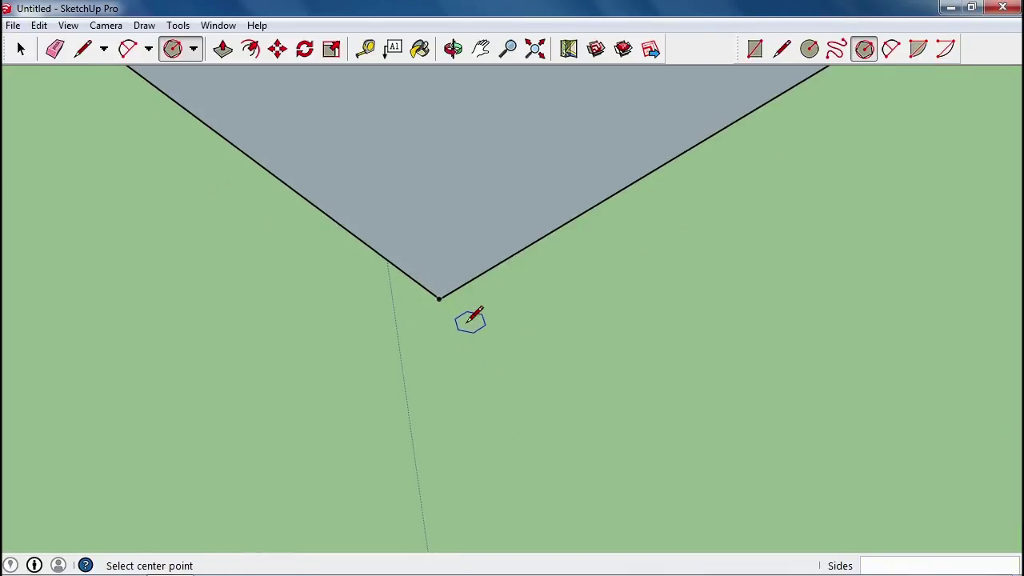
Draw an octagon with a 12' radius centred on the rectangle's far corner
left_click(194, 49)
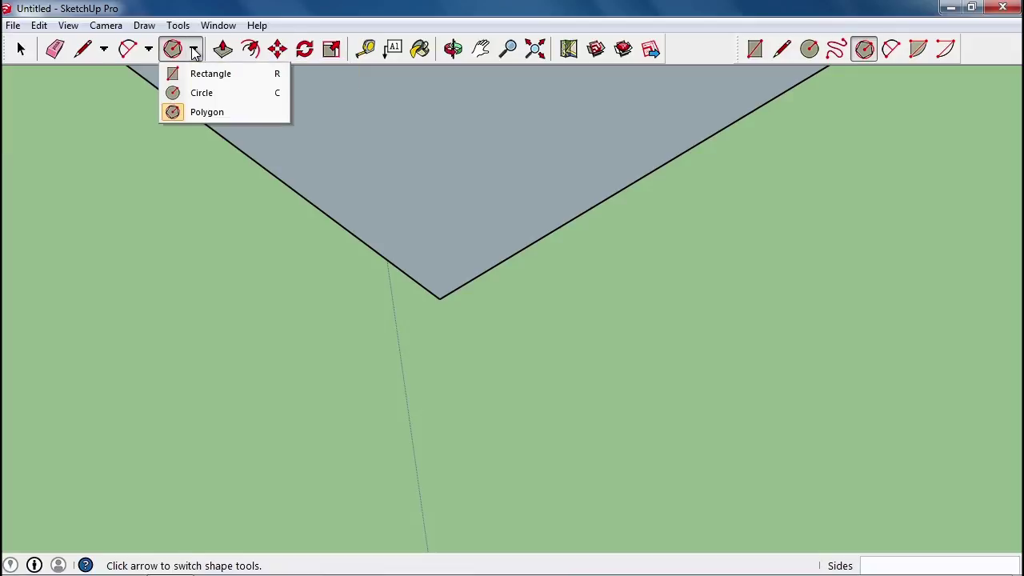
left_click(204, 110)
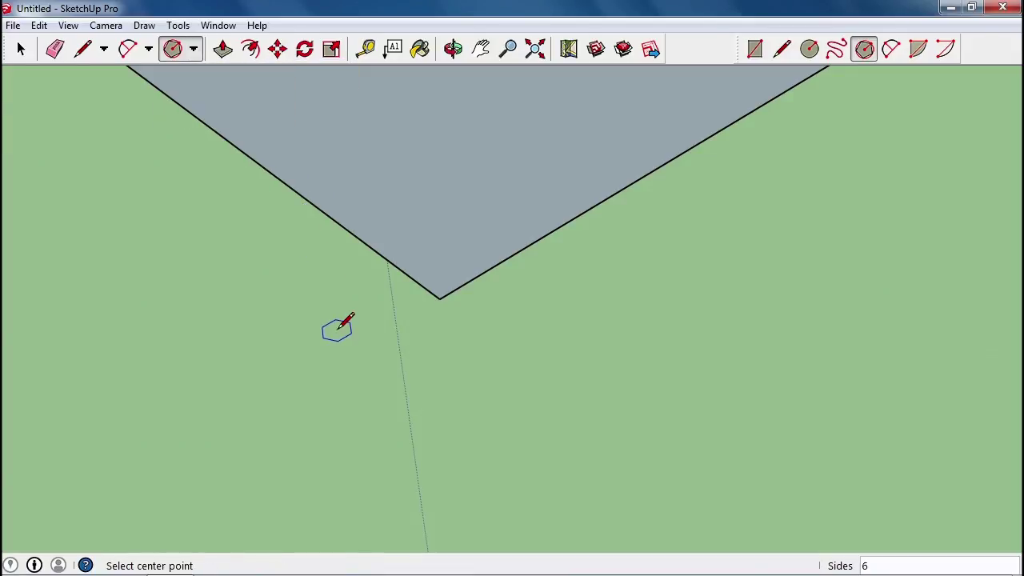
left_click(439, 299)
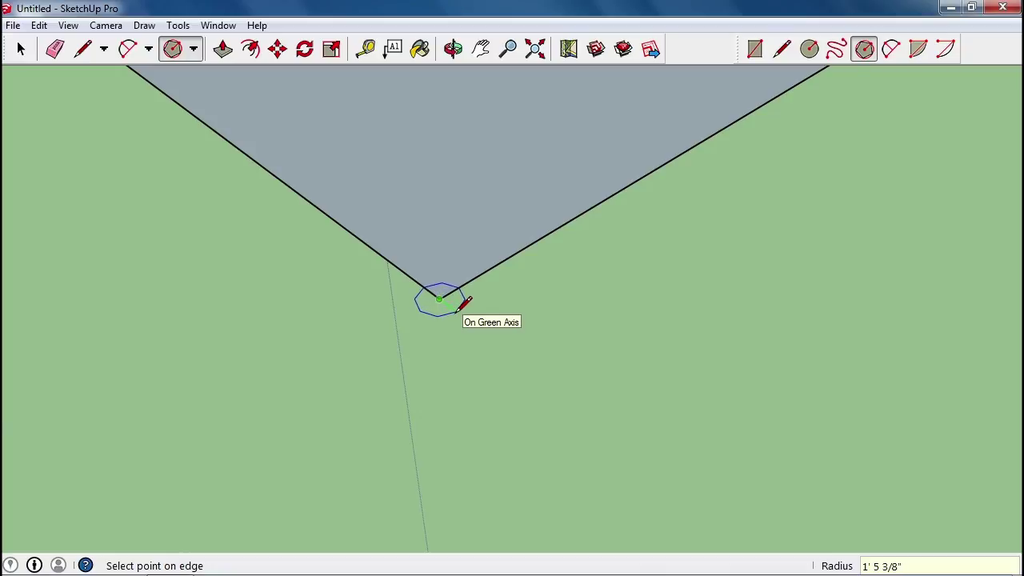
type("1")
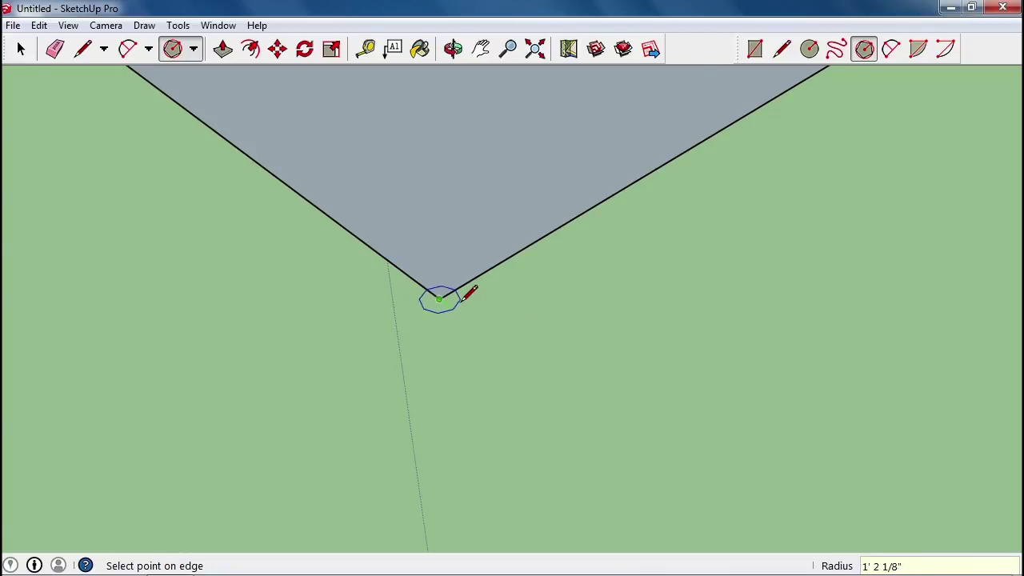
type("12")
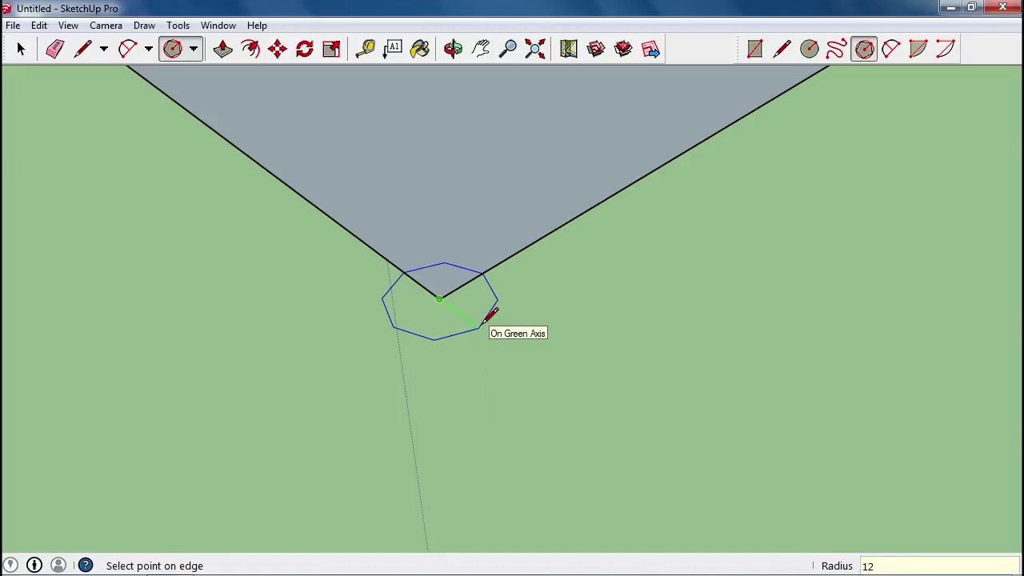
key("Return")
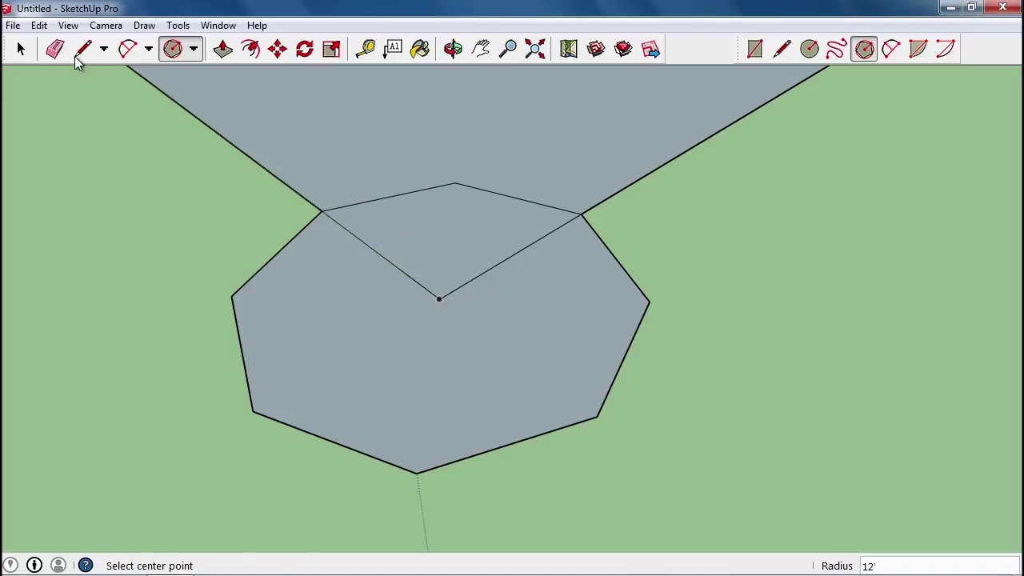
Delete the leftover rectangle edge inside the octagon and extrude the octagon into a block
left_click(21, 49)
left_click(435, 298)
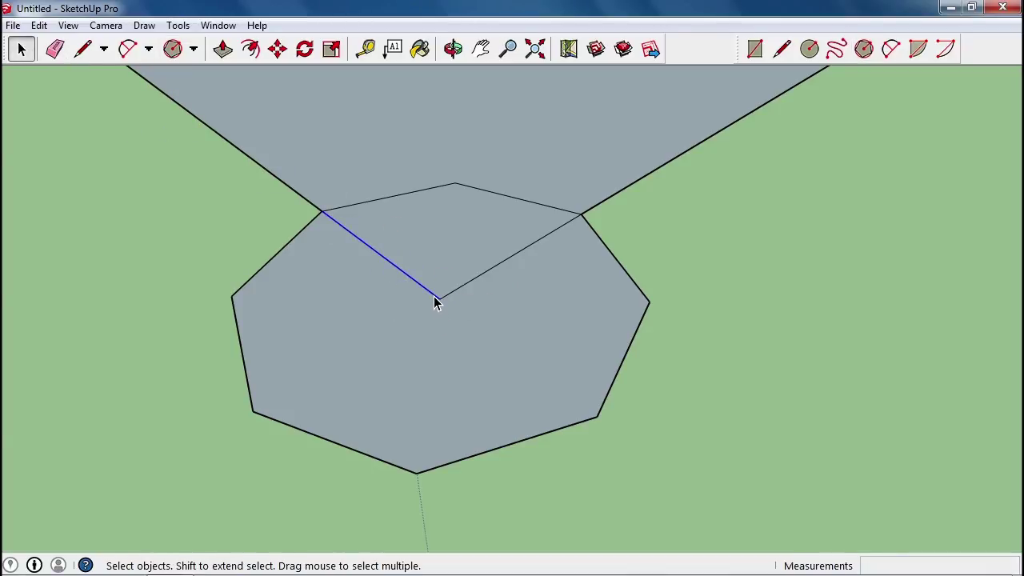
key("Delete")
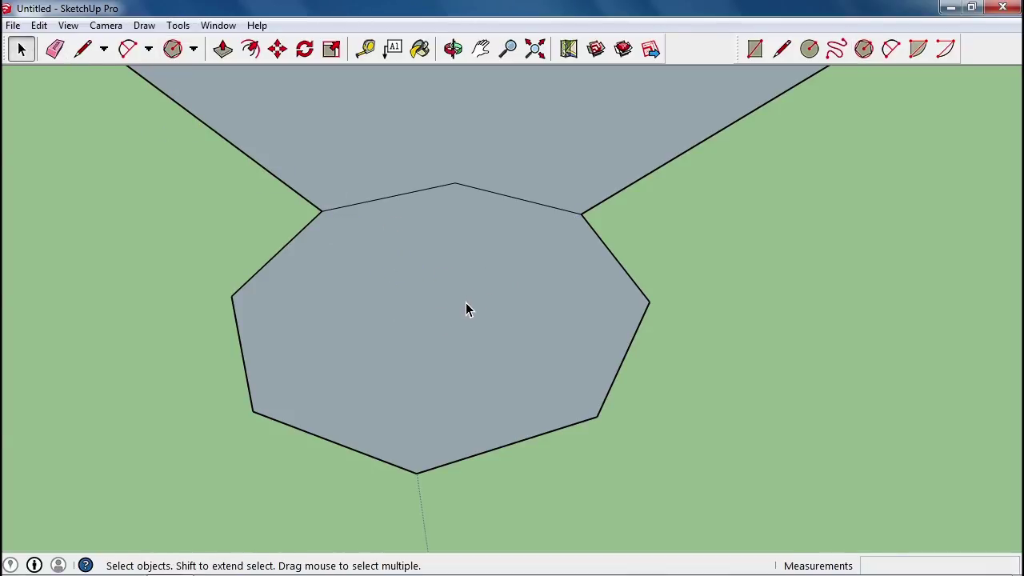
key("p")
left_click_drag(467, 311, 425, 196)
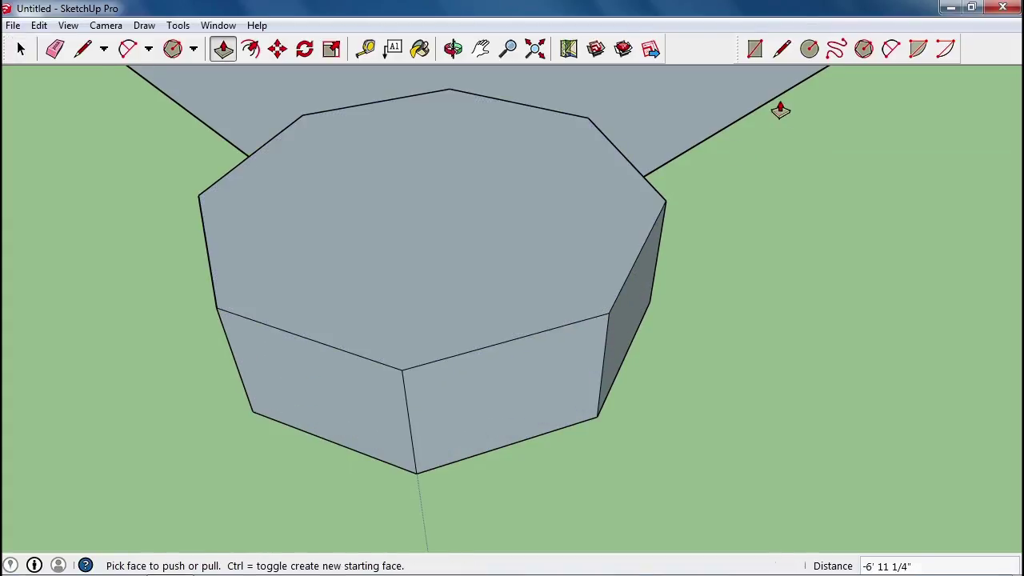
middle_click_drag(780, 107, 625, 147)
scroll(650, 360, "down", 3)
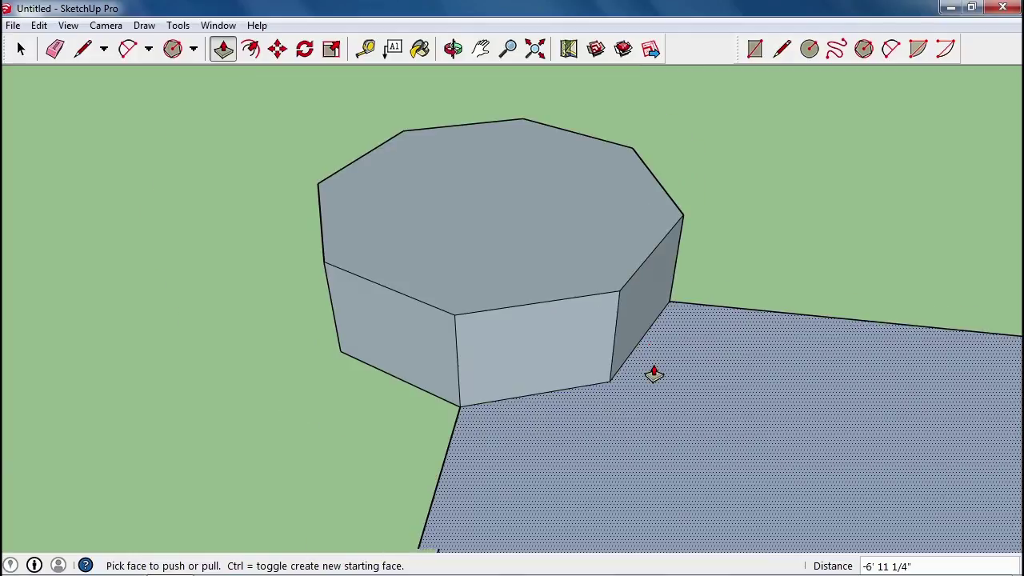
scroll(592, 392, "down", 2)
middle_click_drag(384, 424, 590, 424)
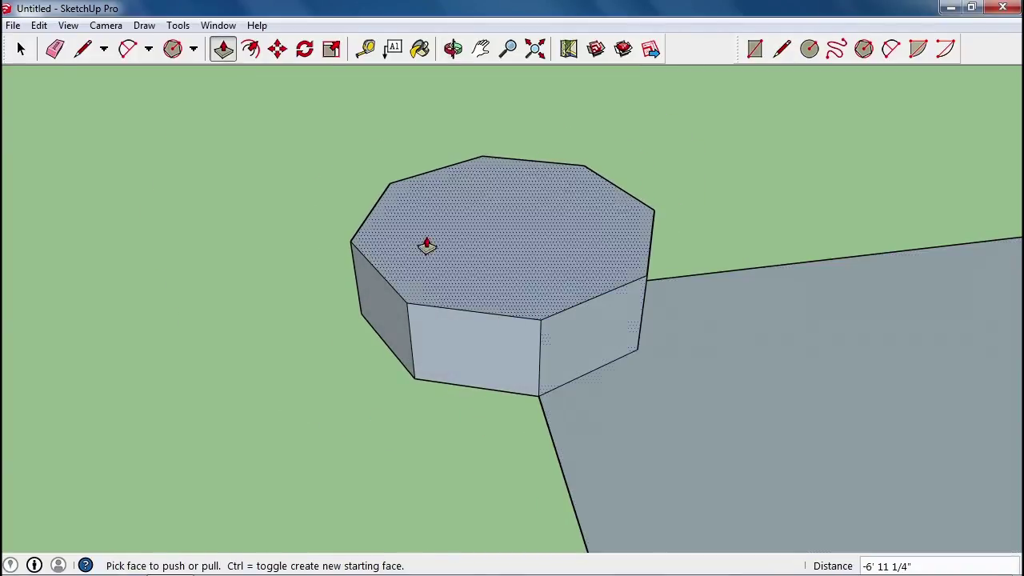
scroll(488, 344, "down", 4)
middle_click_drag(512, 220, 791, 201)
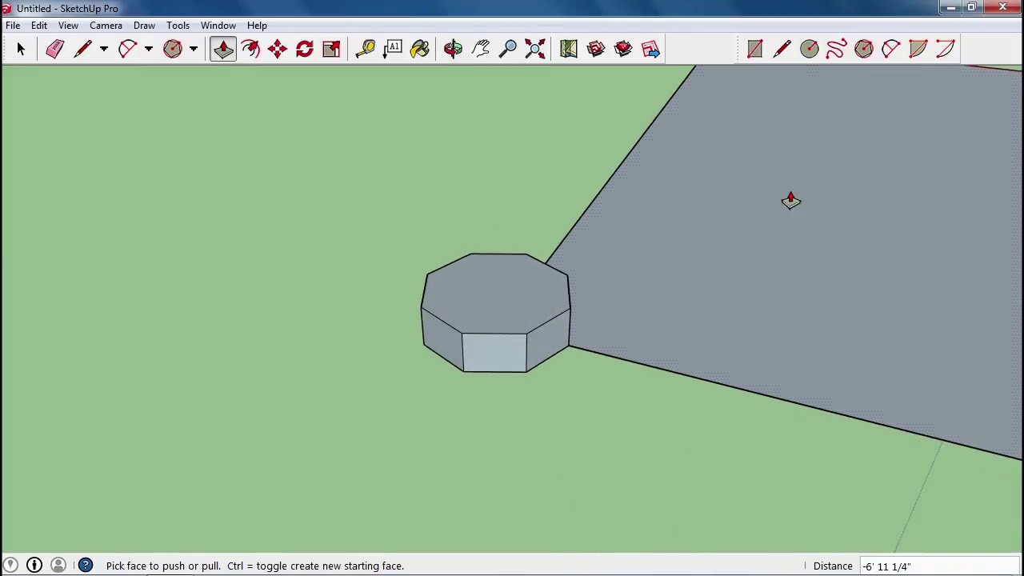
Pull the octagon up to a tower about 27' tall
left_click_drag(487, 299, 507, 178)
middle_click_drag(264, 218, 372, 280)
scroll(381, 272, "down", 3)
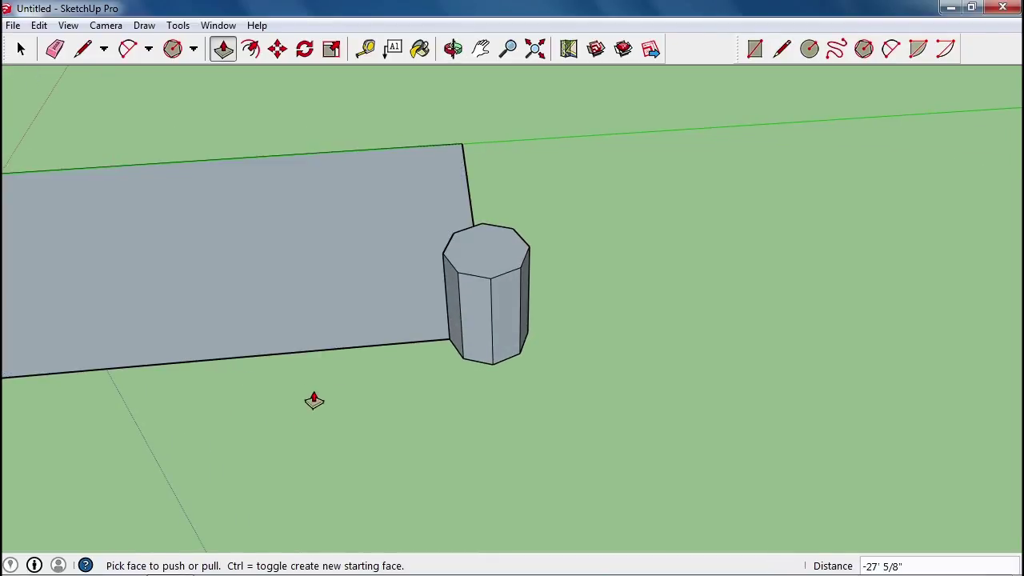
scroll(314, 400, "up", 2)
middle_click_drag(322, 382, 656, 340)
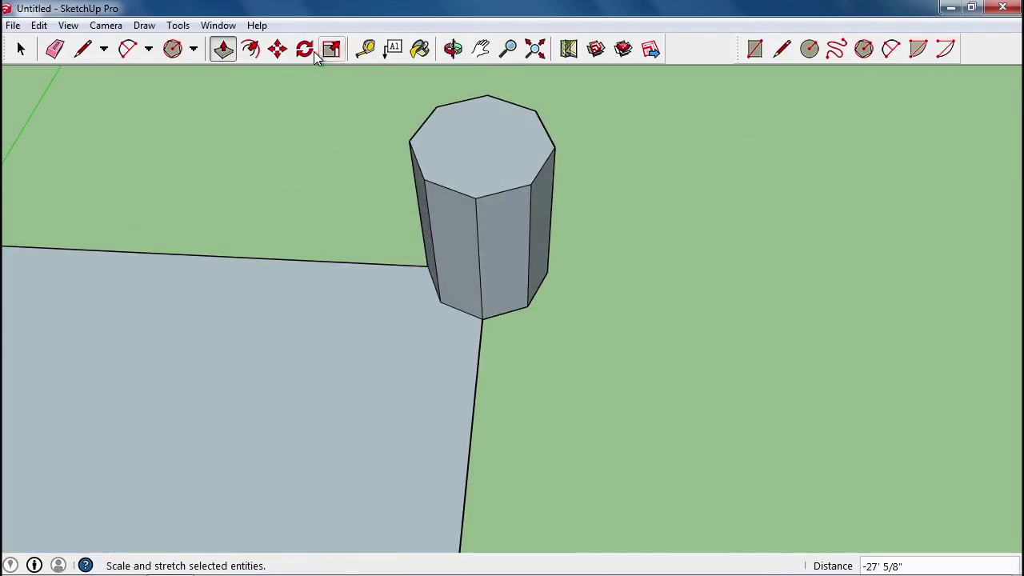
Offset the base face's outline a few feet inward, wrapping around both corner towers
left_click(252, 52)
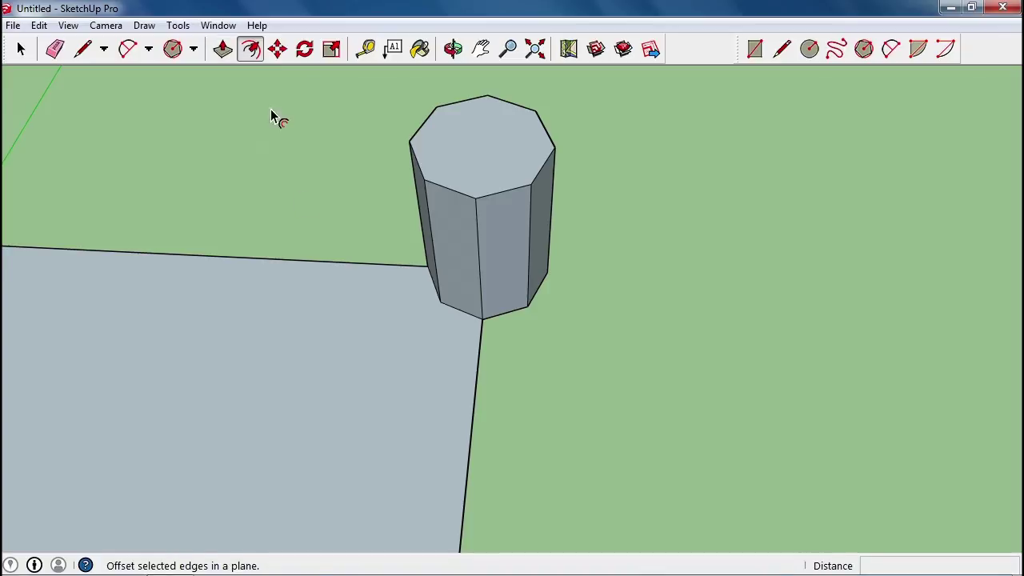
left_click(384, 322)
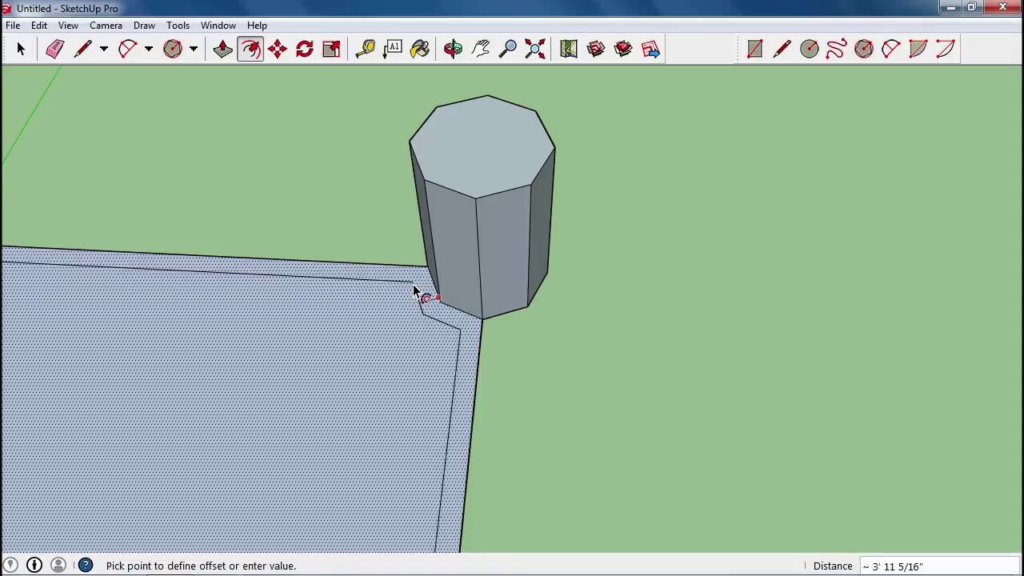
left_click(416, 291)
scroll(391, 302, "down", 4)
middle_click_drag(389, 361, 393, 236)
key("f")
key("Escape")
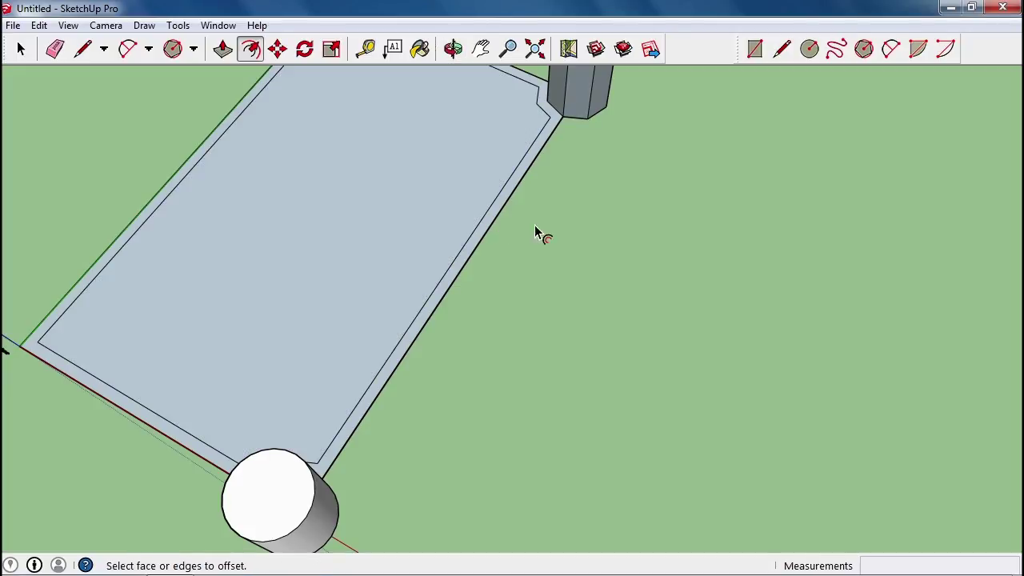
middle_click_drag(538, 233, 341, 267)
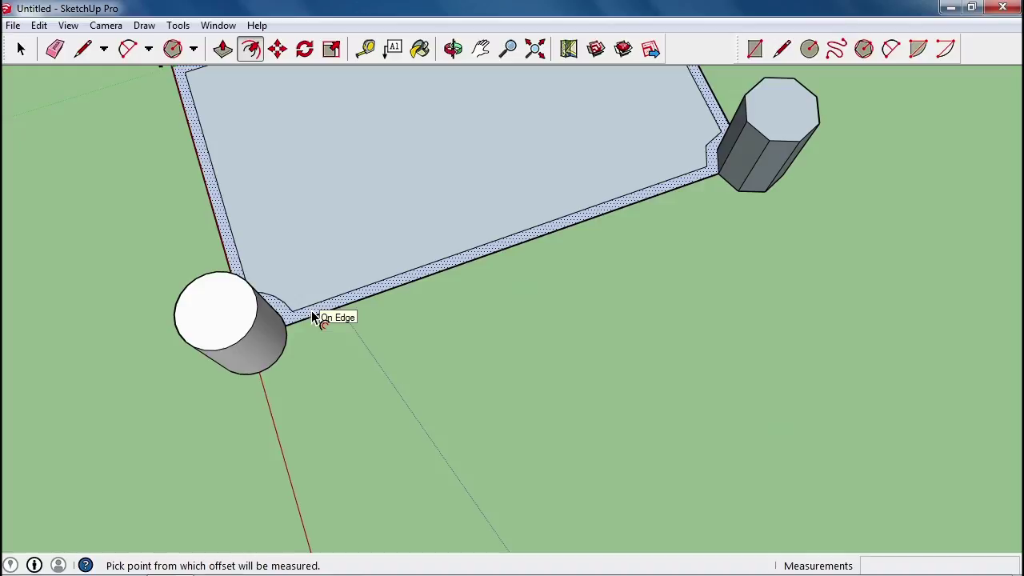
Extrude the offset border strip into walls linking the round and octagonal towers
key("p")
left_click_drag(312, 318, 295, 277)
middle_click_drag(357, 349, 395, 418)
key("o")
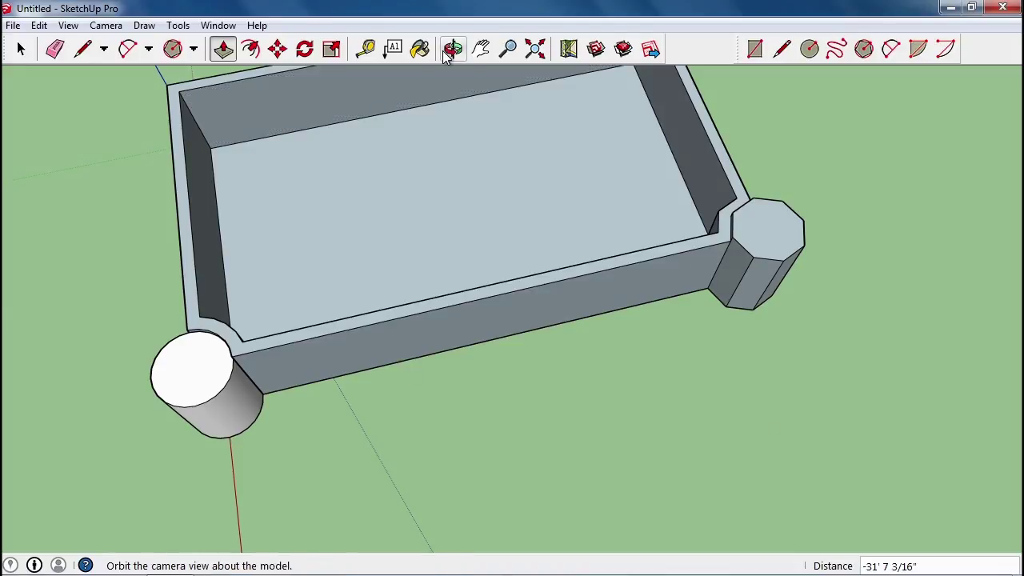
left_click_drag(466, 345, 374, 161)
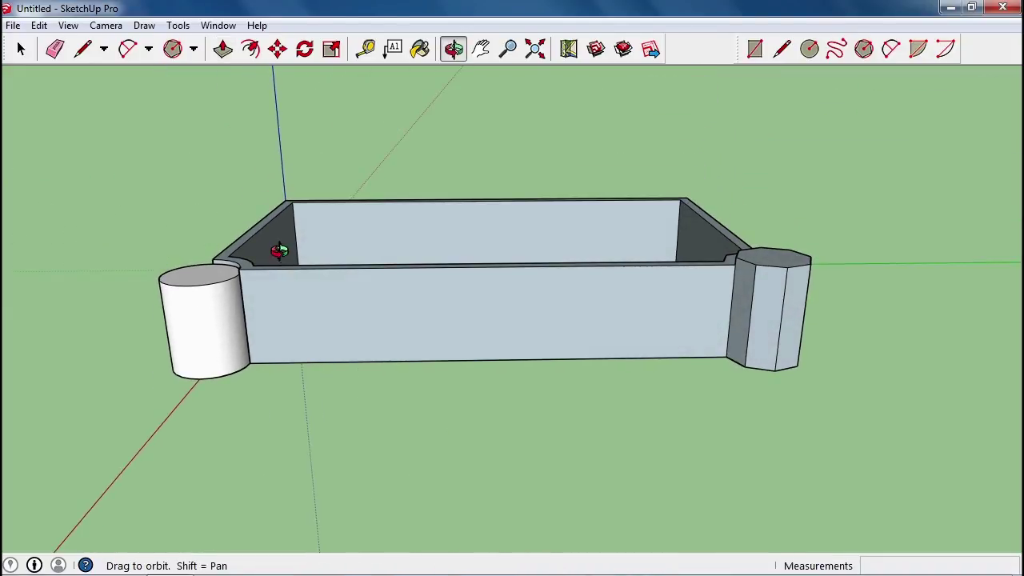
Push the wall tops down to a lower height
left_click(21, 49)
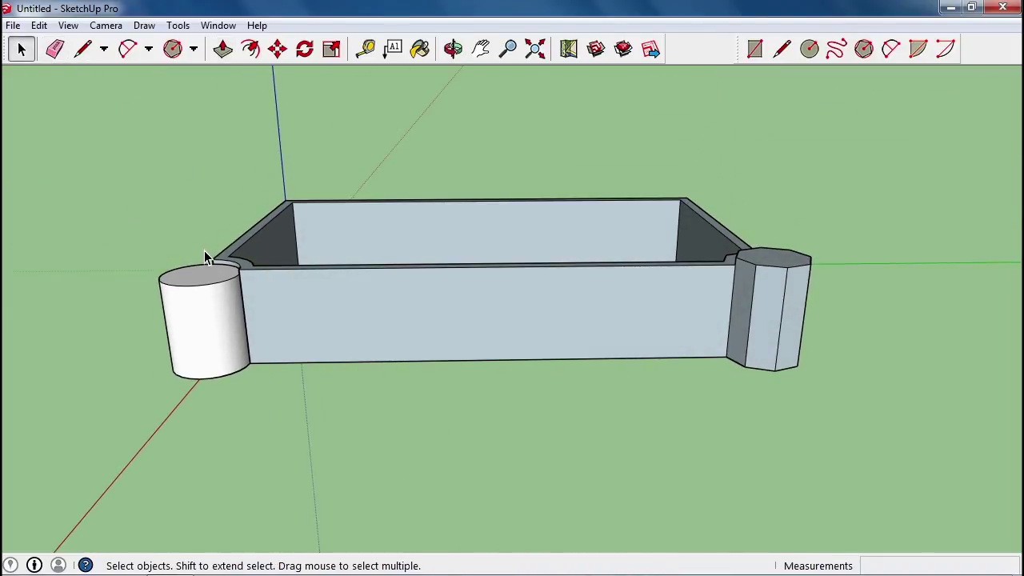
left_click(223, 49)
left_click(247, 274)
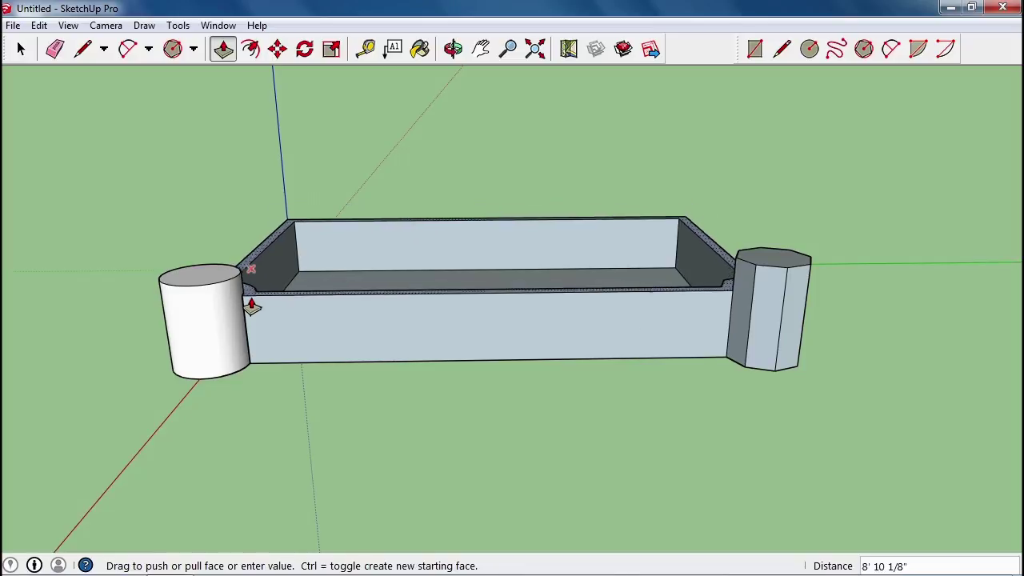
left_click(251, 311)
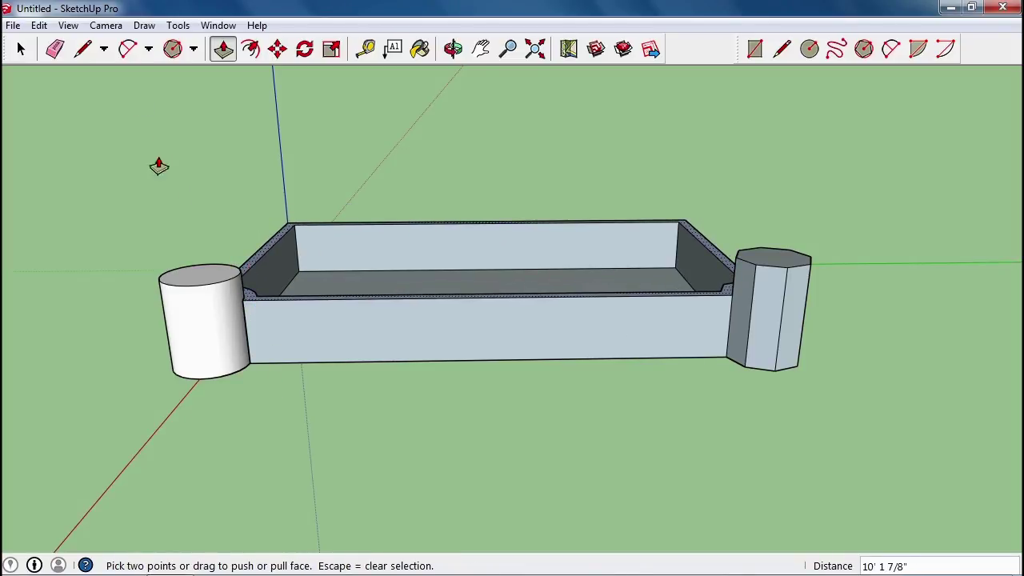
scroll(219, 223, "up", 2)
Measure a 15' guide up from the wall's bottom corner beside the round tower
left_click(366, 49)
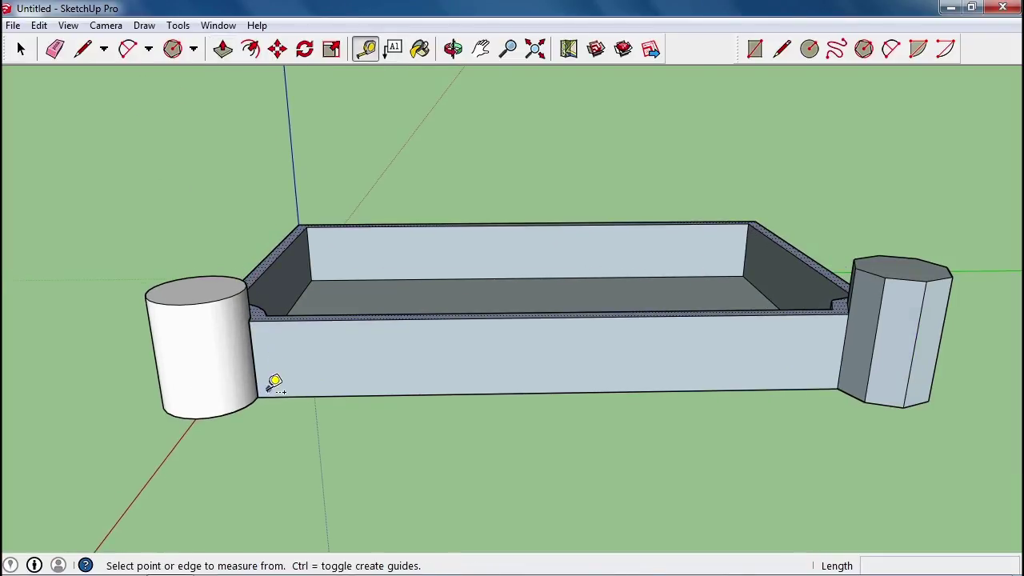
left_click(256, 396)
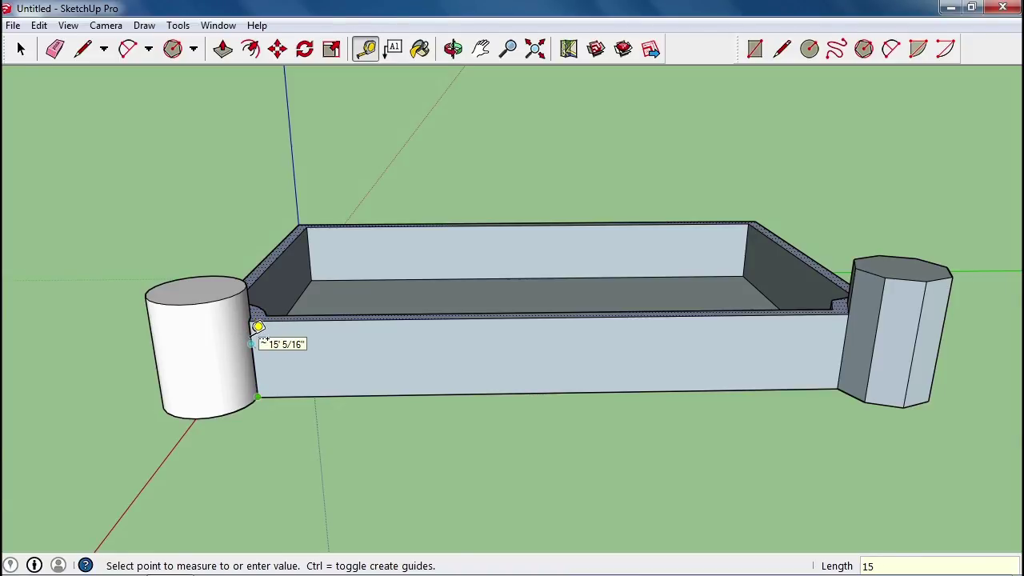
type("15")
key("Return")
scroll(258, 328, "up", 5)
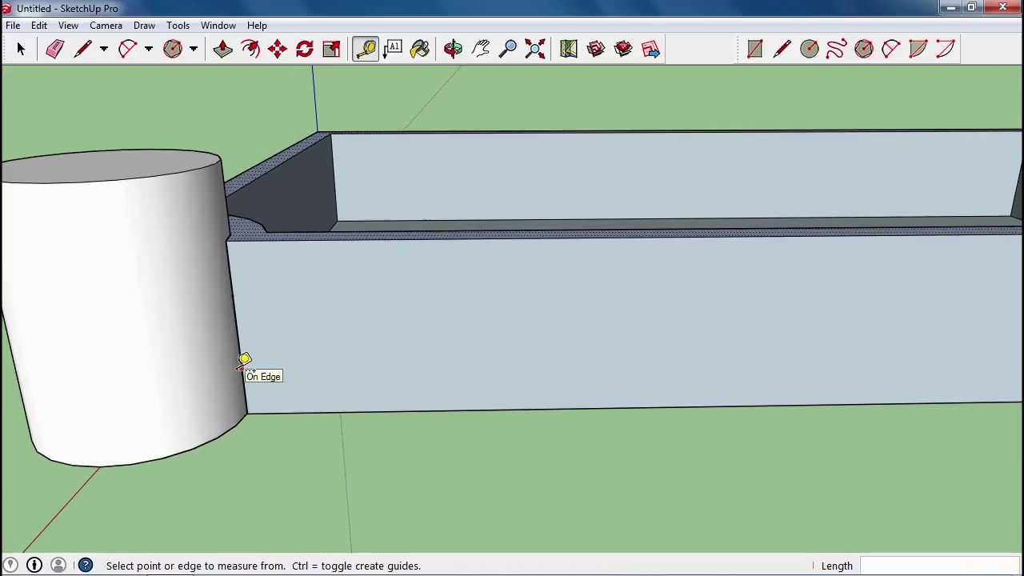
Push the wall top face down about 6' 4 7/16"
left_click(24, 50)
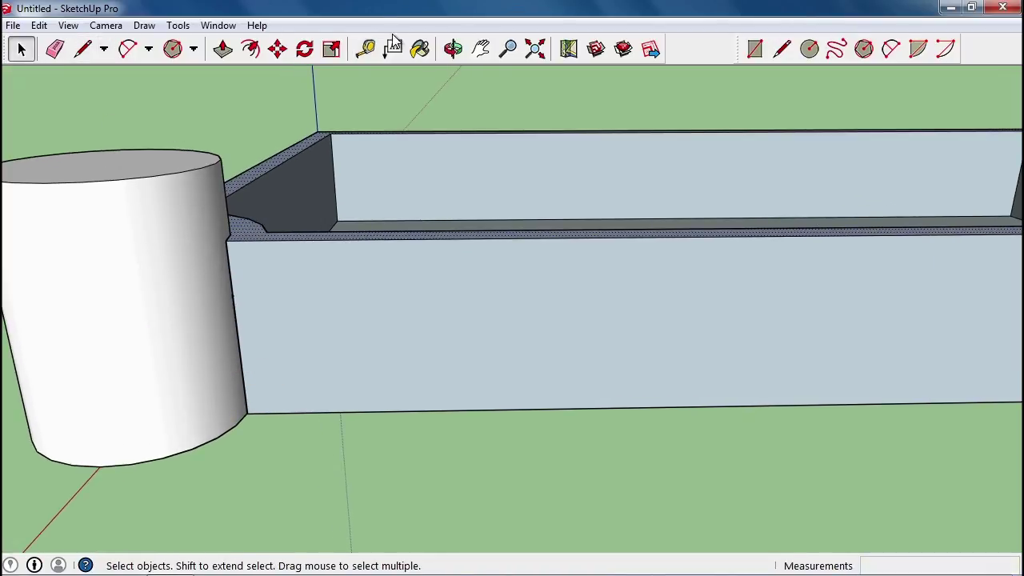
left_click(223, 49)
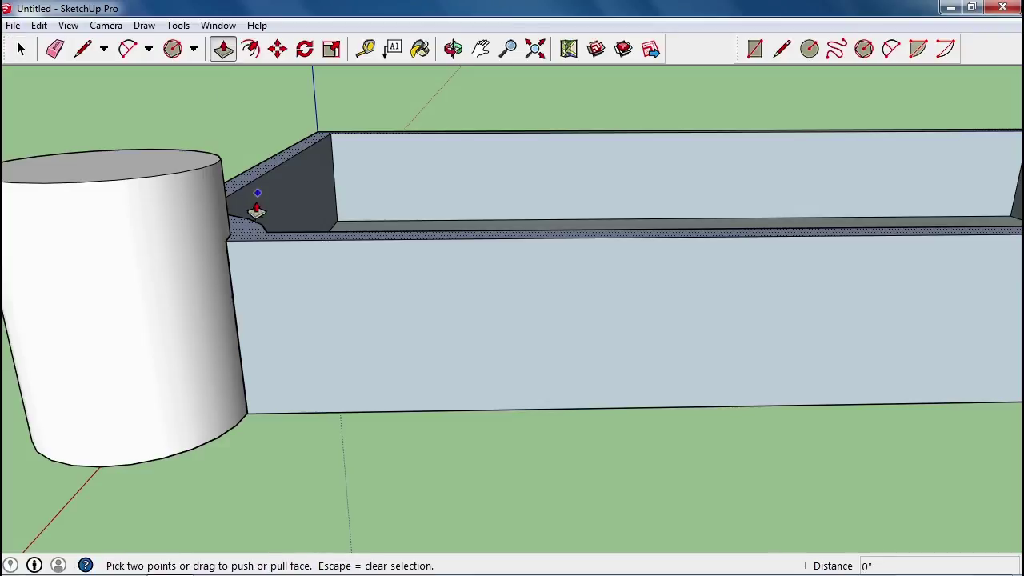
left_click_drag(245, 231, 254, 285)
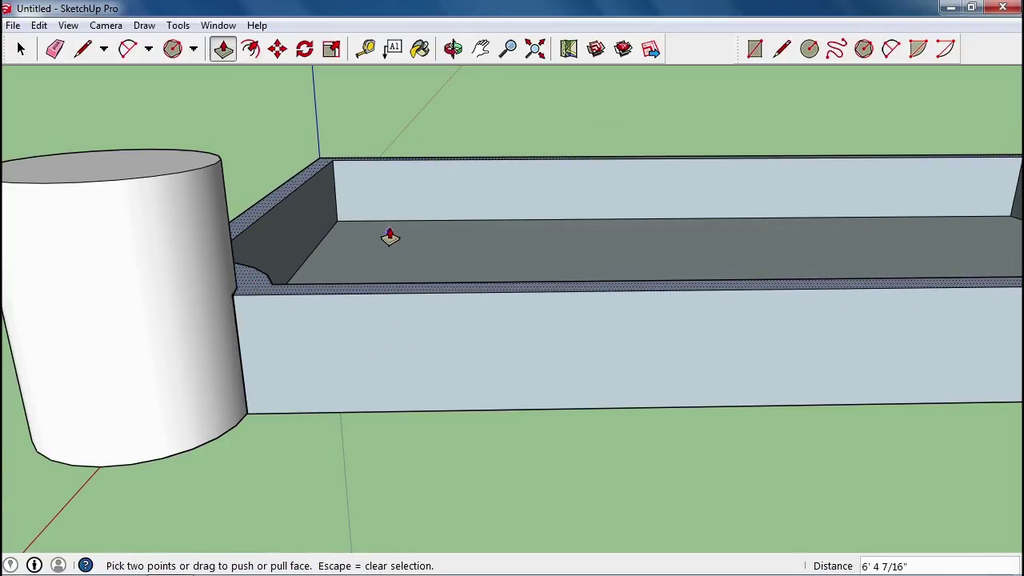
scroll(392, 232, "up", 2)
scroll(400, 229, "down", 1)
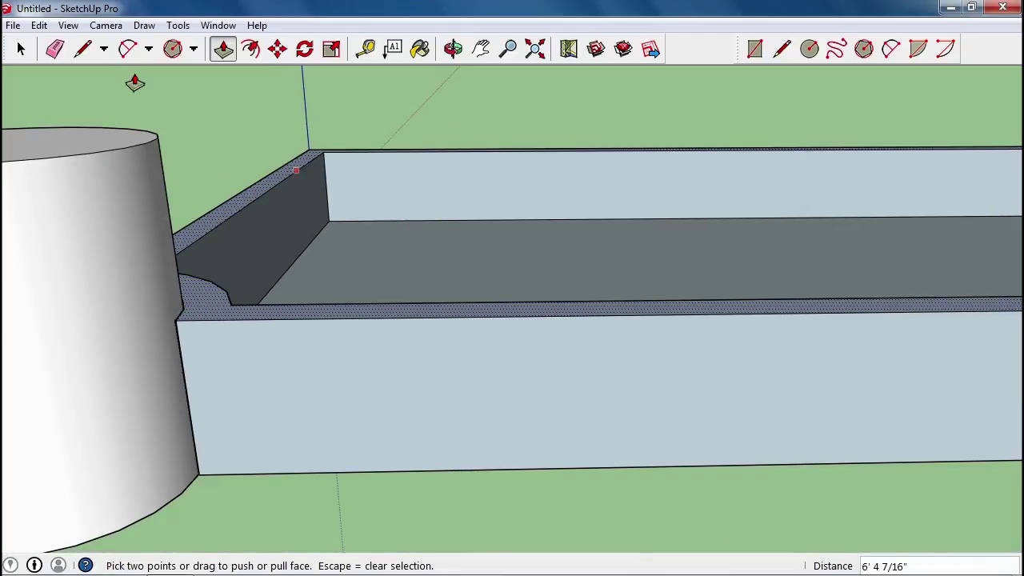
Draw the first three roughly 3' 11" squares on the front wall top, starting at its end
left_click(331, 49)
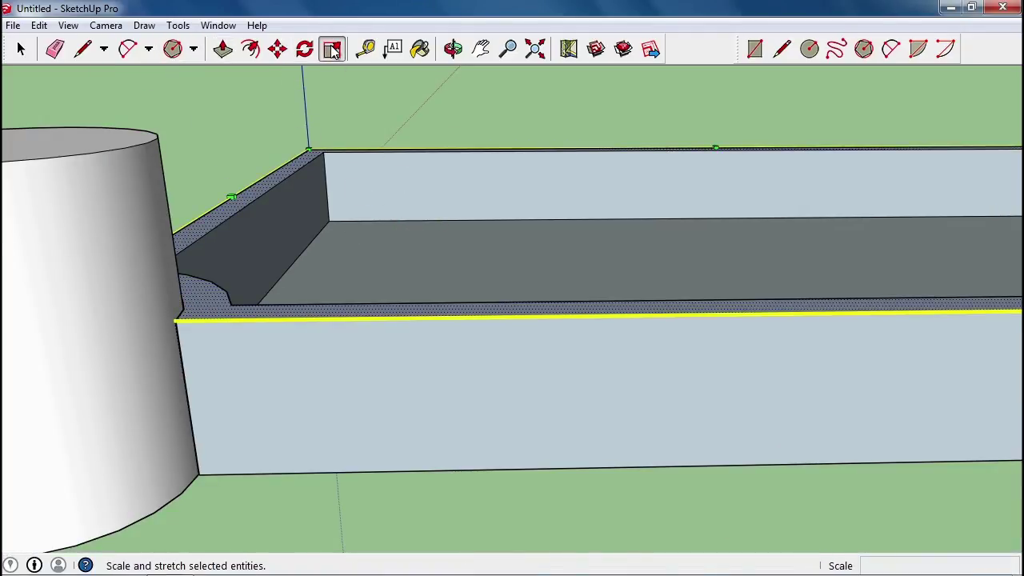
left_click(756, 51)
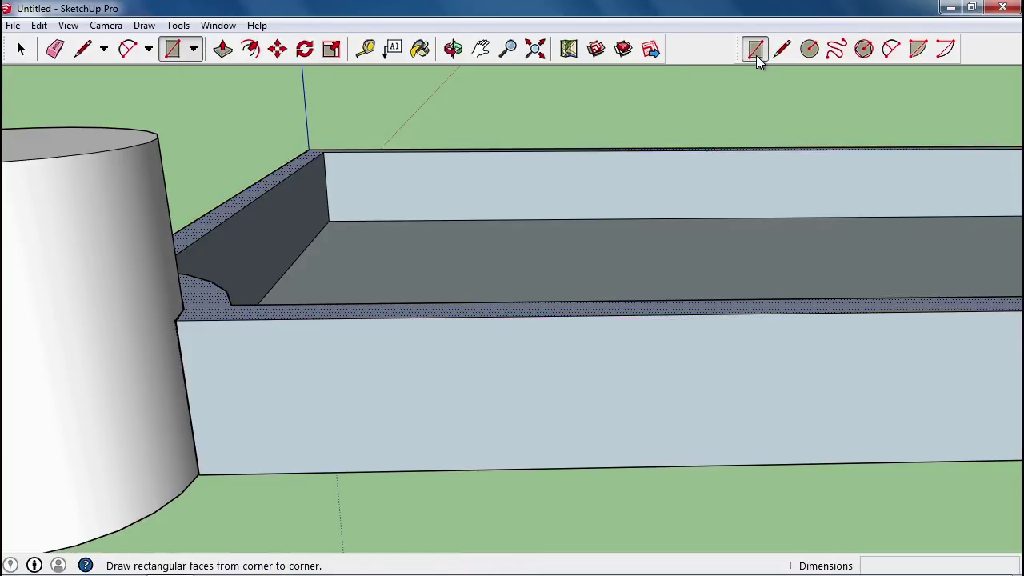
left_click(230, 304)
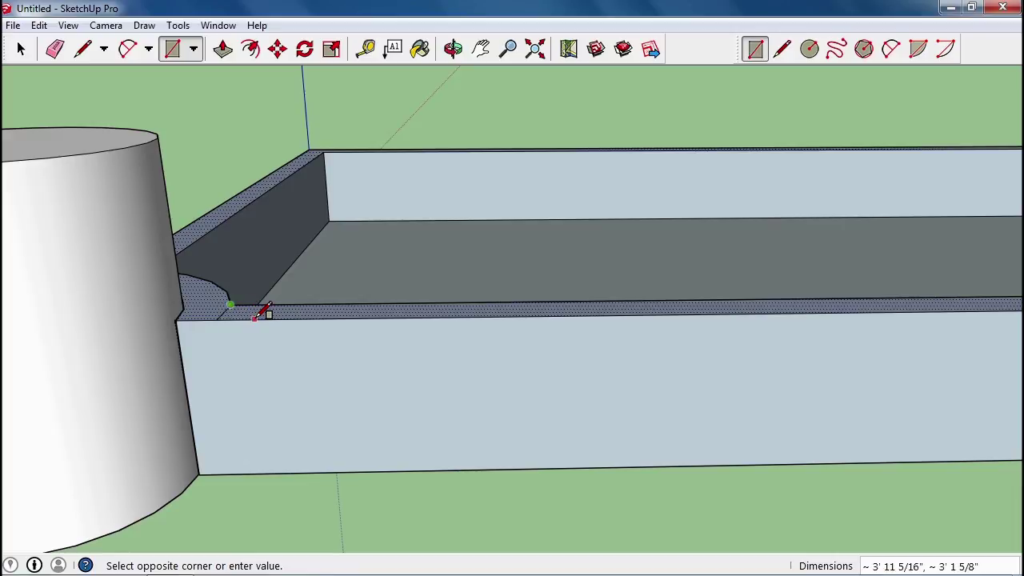
scroll(272, 310, "up", 1)
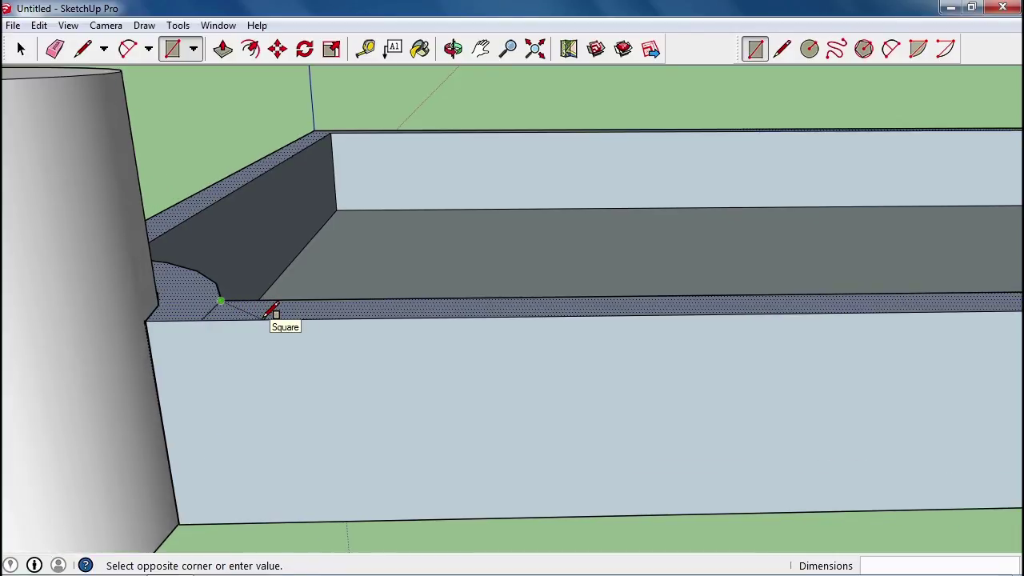
left_click(266, 317)
left_click(279, 302)
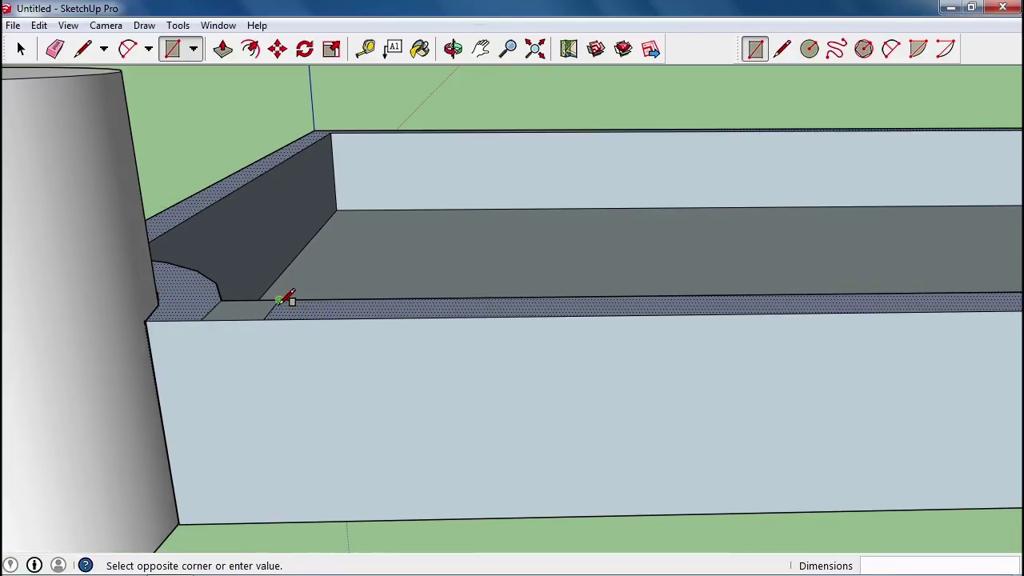
left_click(329, 317)
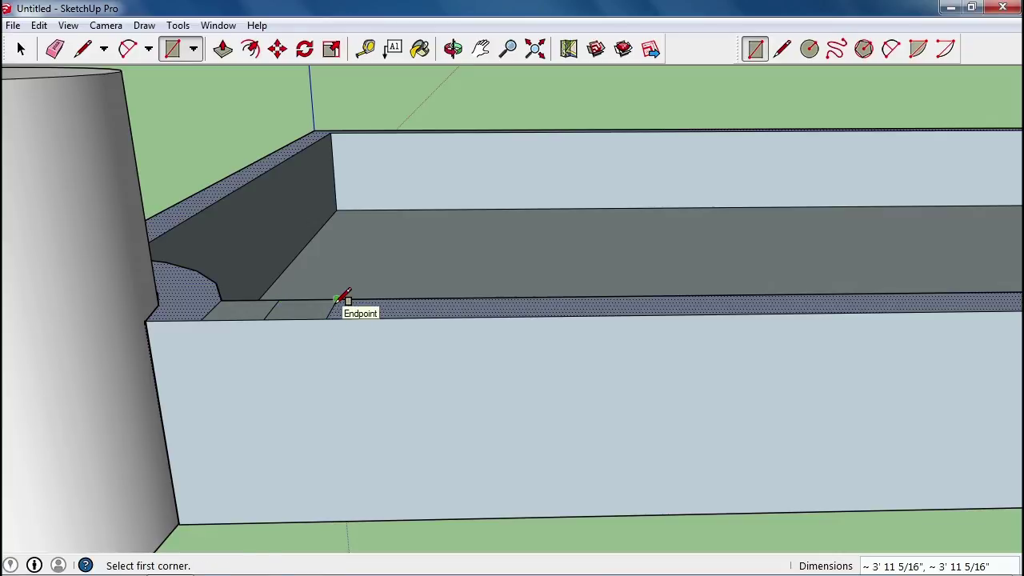
left_click(337, 301)
left_click(393, 317)
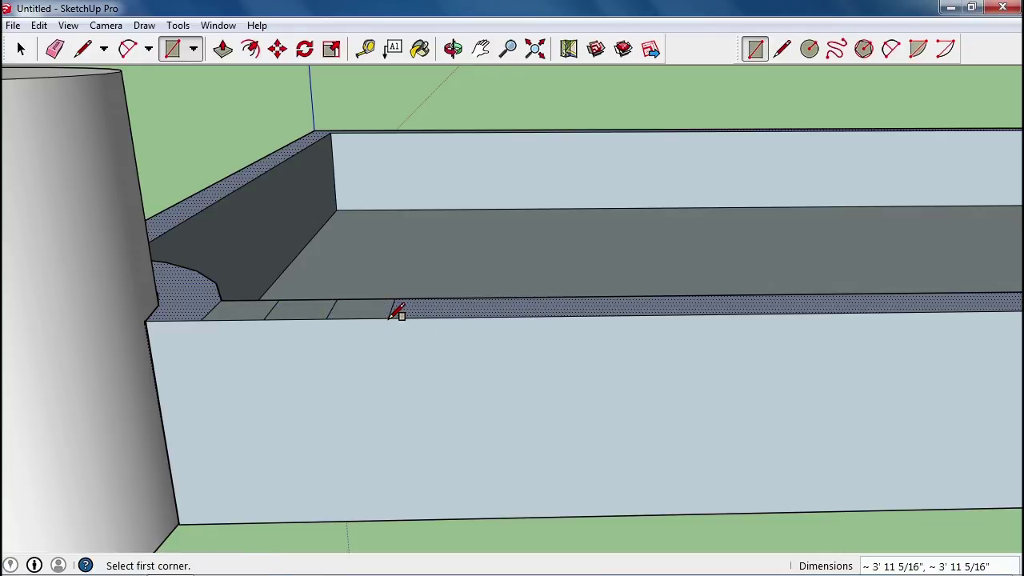
Continue with six more snapped squares to the far end of the front wall top
left_click(397, 299)
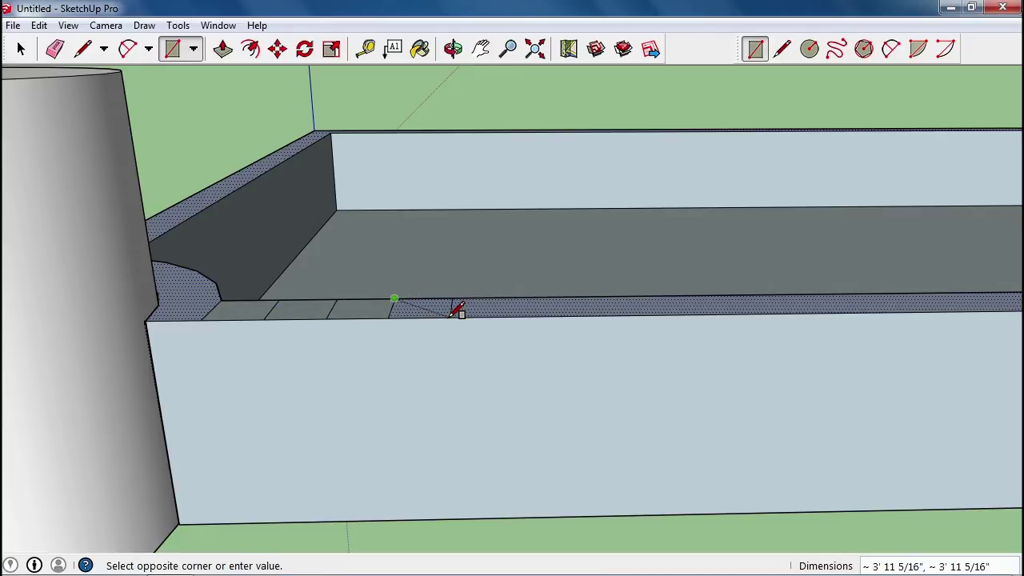
left_click(451, 315)
left_click(452, 300)
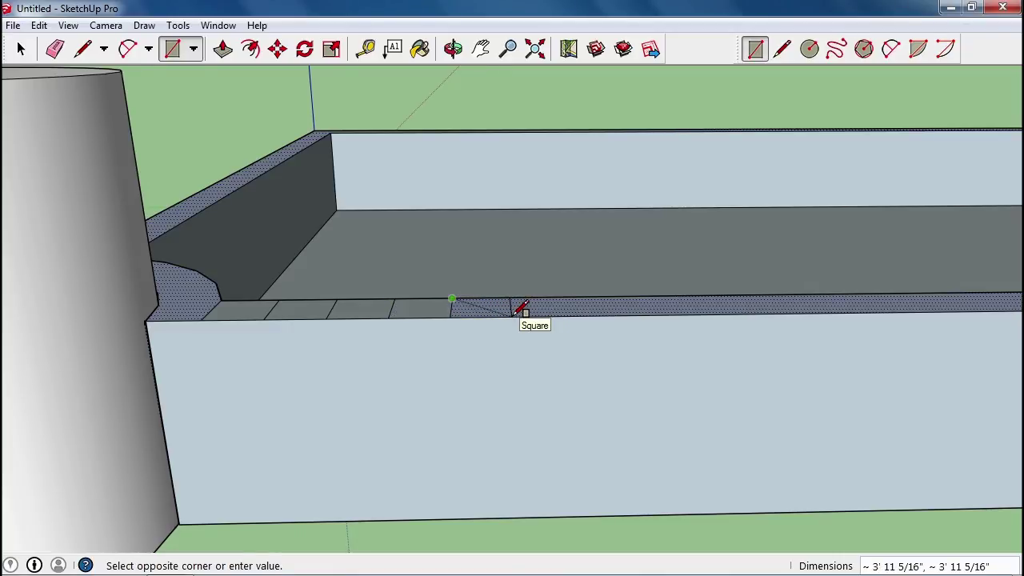
left_click(513, 315)
left_click(510, 298)
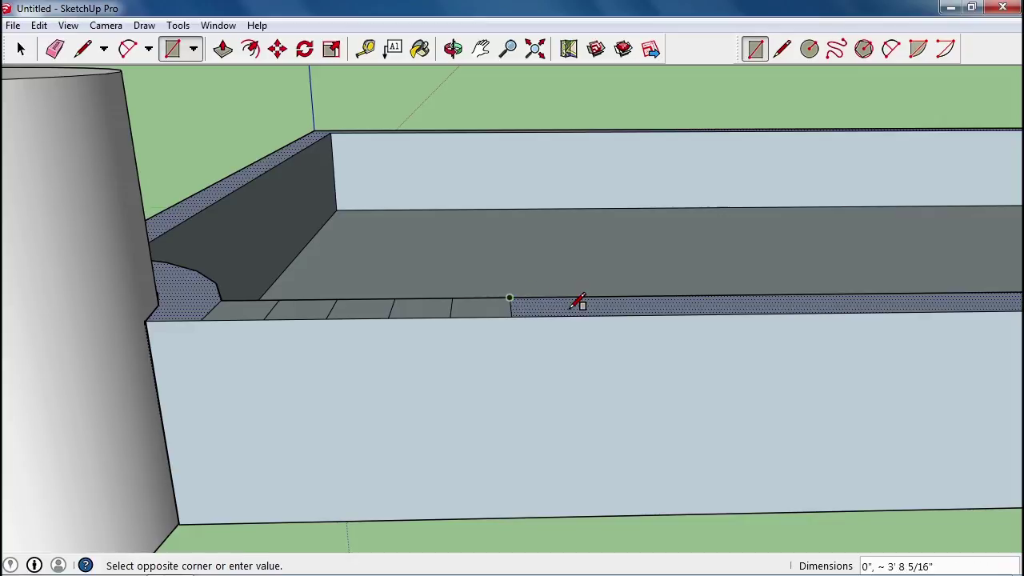
left_click(572, 315)
left_click(566, 298)
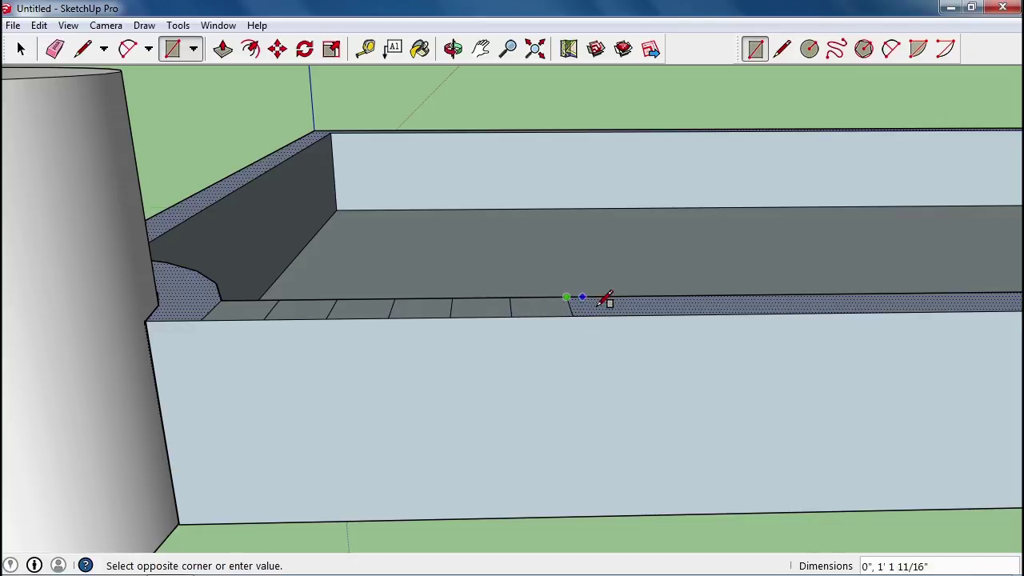
left_click(634, 316)
left_click(625, 296)
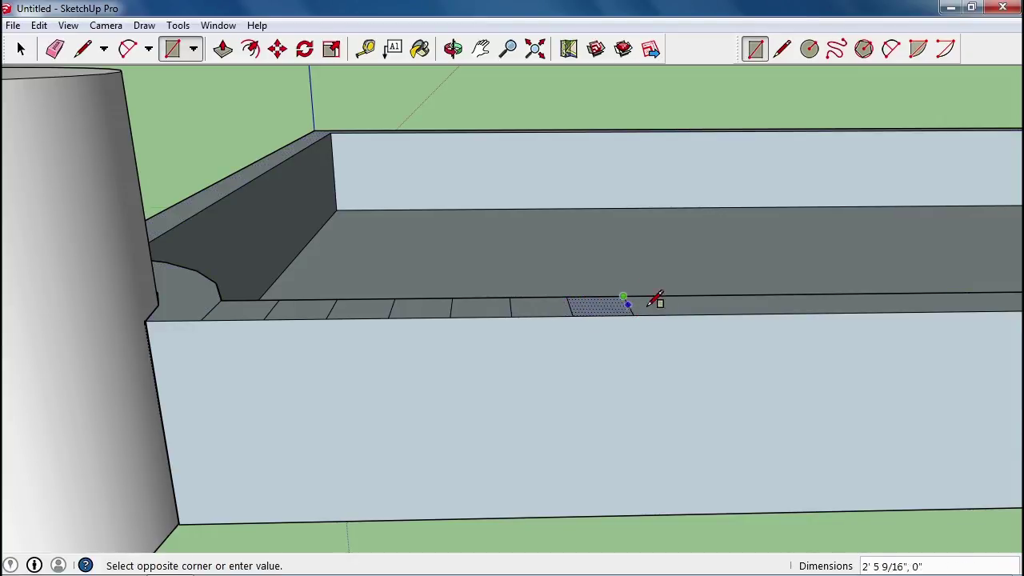
left_click(693, 316)
left_click(680, 296)
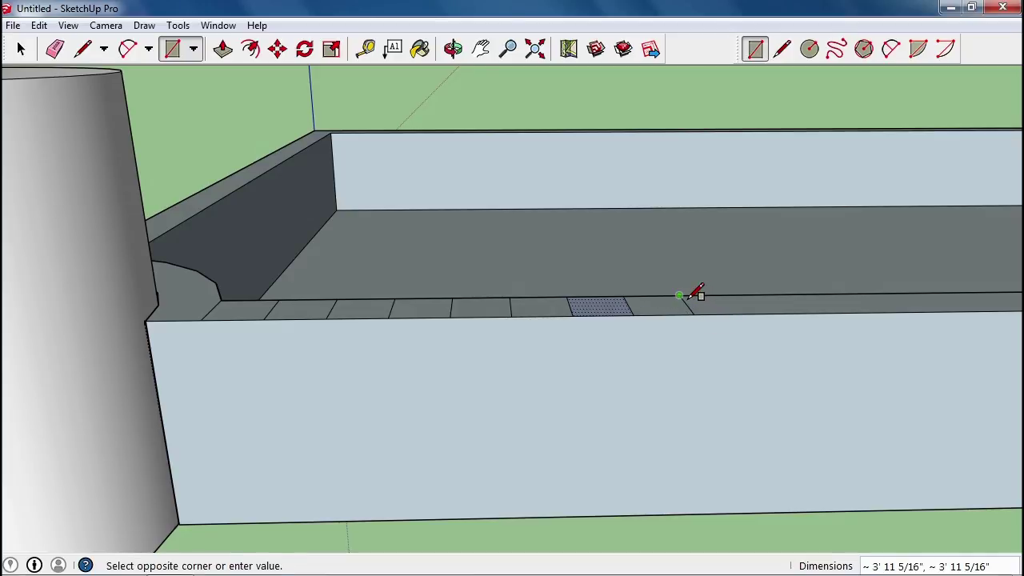
left_click(754, 314)
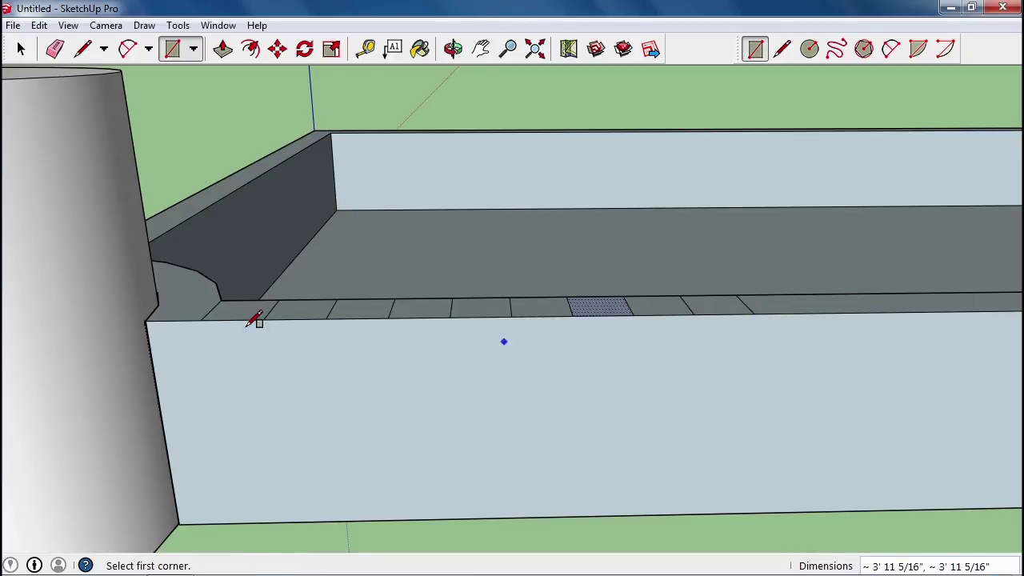
Push/Pull three wall-top squares beside the round tower up into merlon blocks
left_click(21, 51)
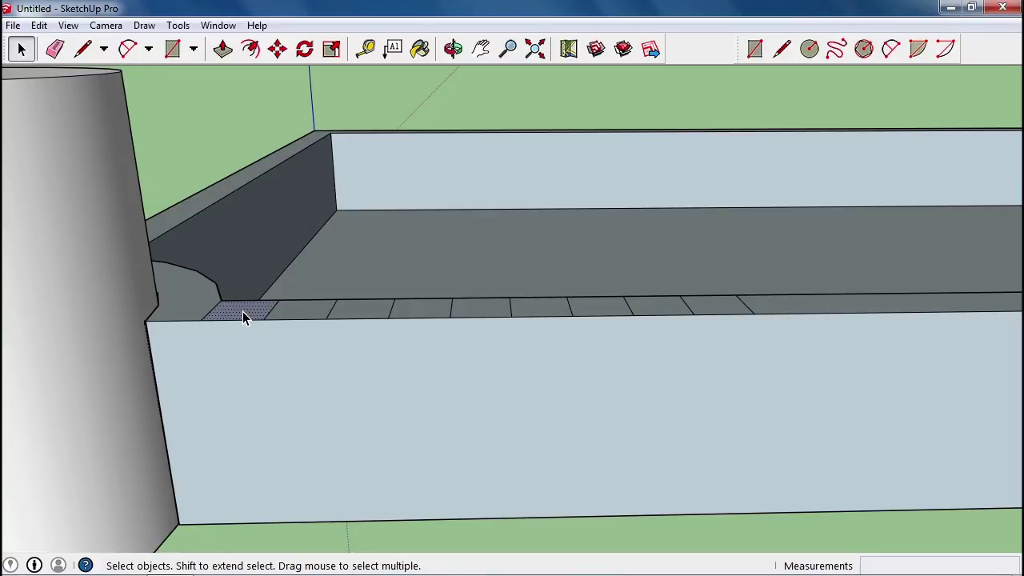
key("p")
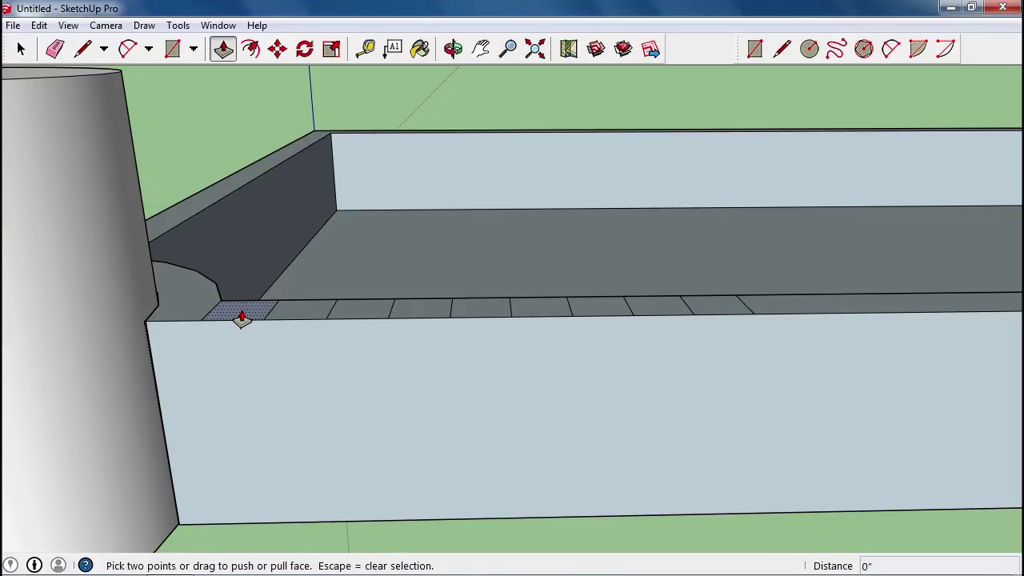
left_click(242, 317)
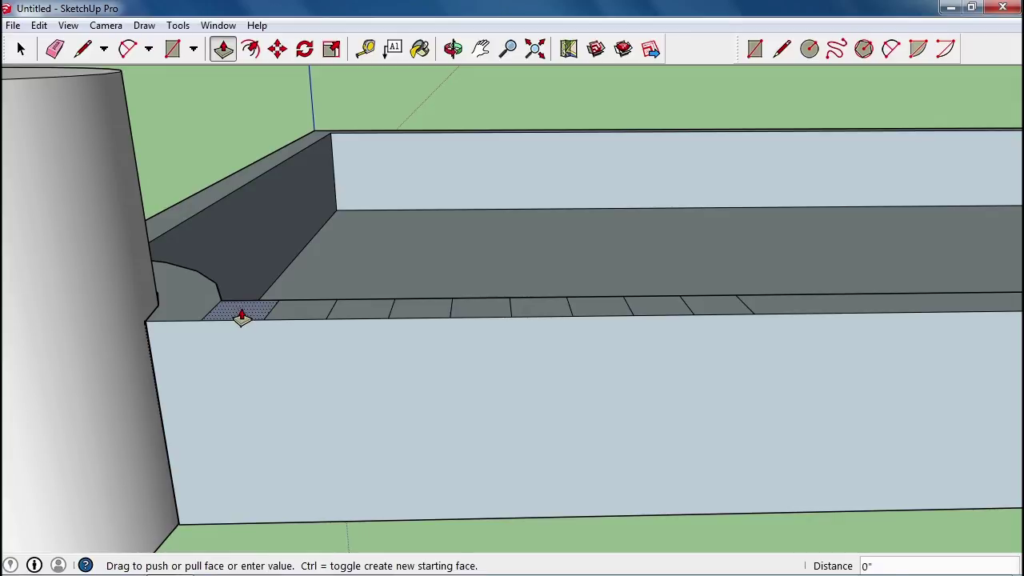
left_click(245, 293)
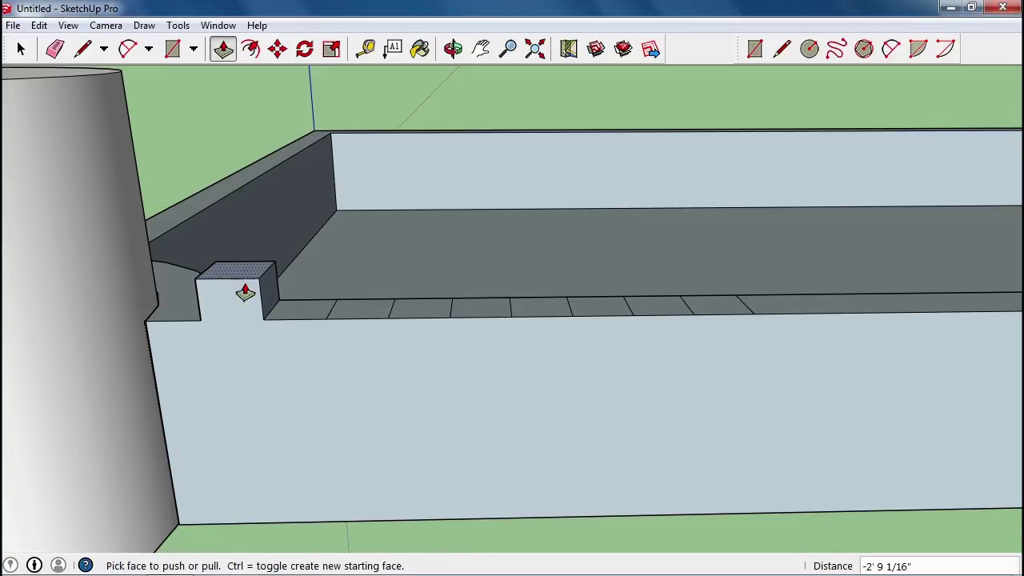
left_click(357, 313)
left_click(357, 279)
left_click(481, 298)
left_click(480, 272)
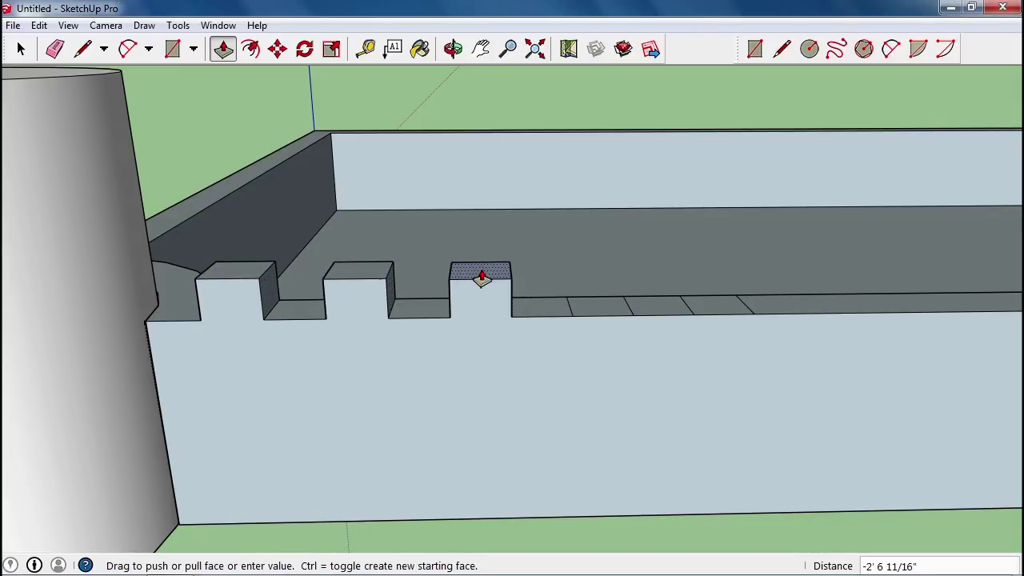
Dismiss the orbit menu and undo the raised merlons, leaving only the first block
key("o")
right_click(394, 384)
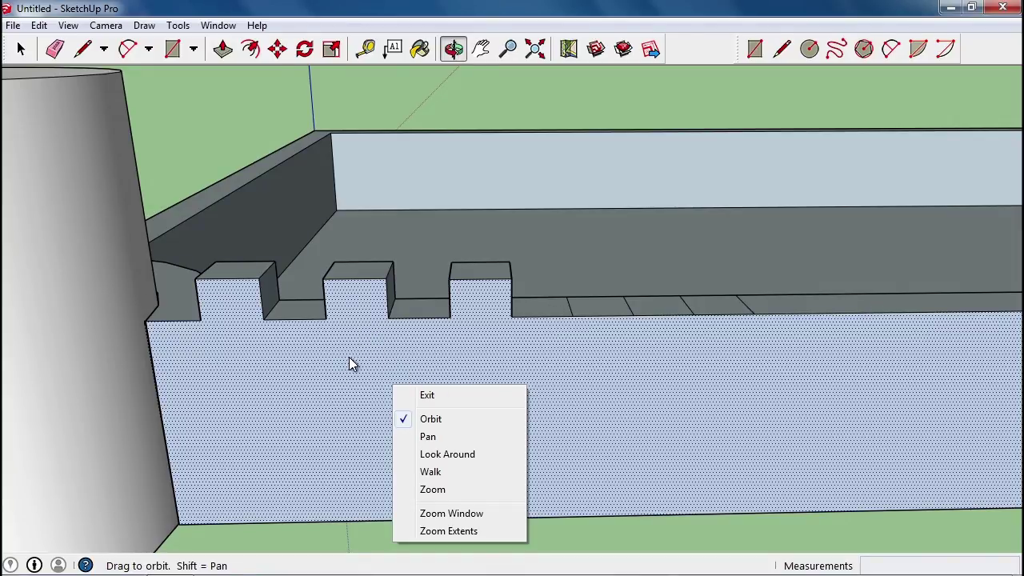
key("Escape")
key("ctrl+z")
key("ctrl+z")
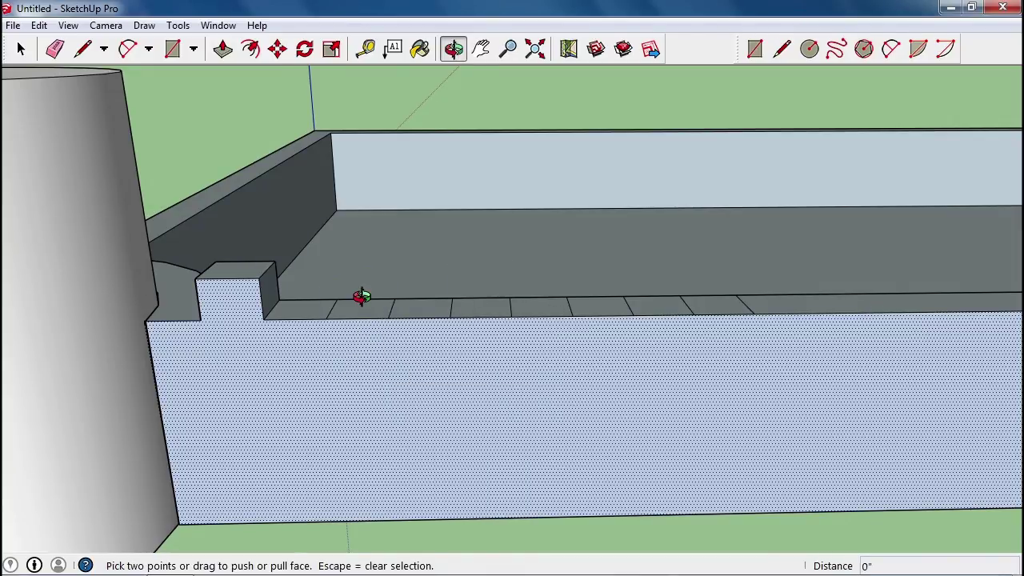
key("ctrl+z")
Raise the first two alternating wall-top squares 3' each, undoing a misjudged third block
left_click(22, 48)
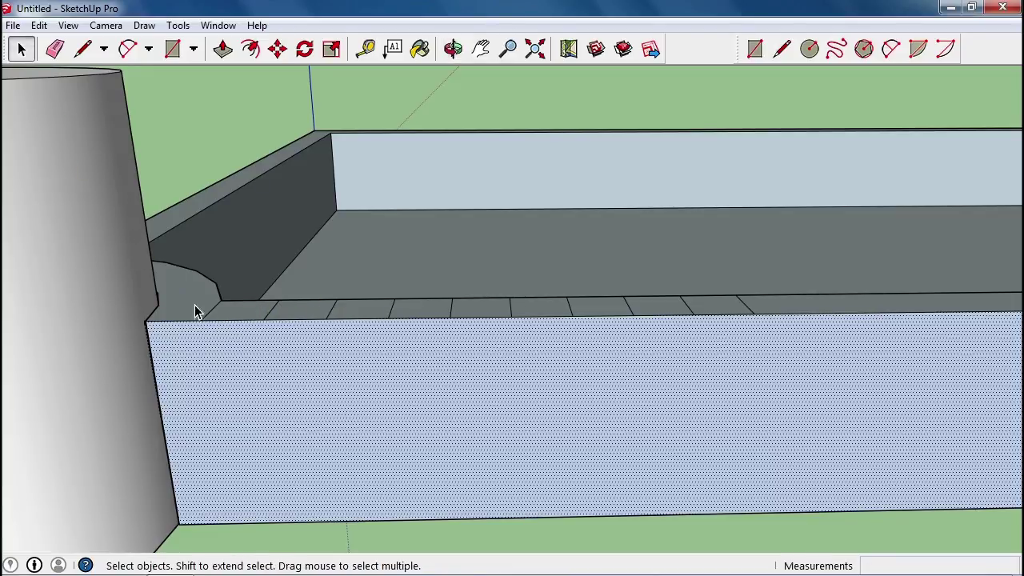
key("p")
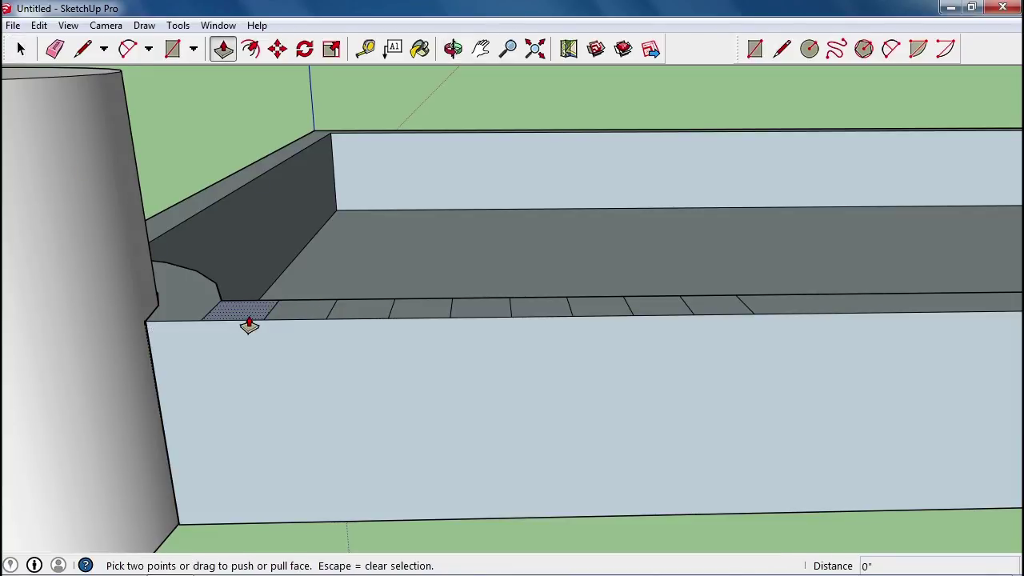
left_click(246, 318)
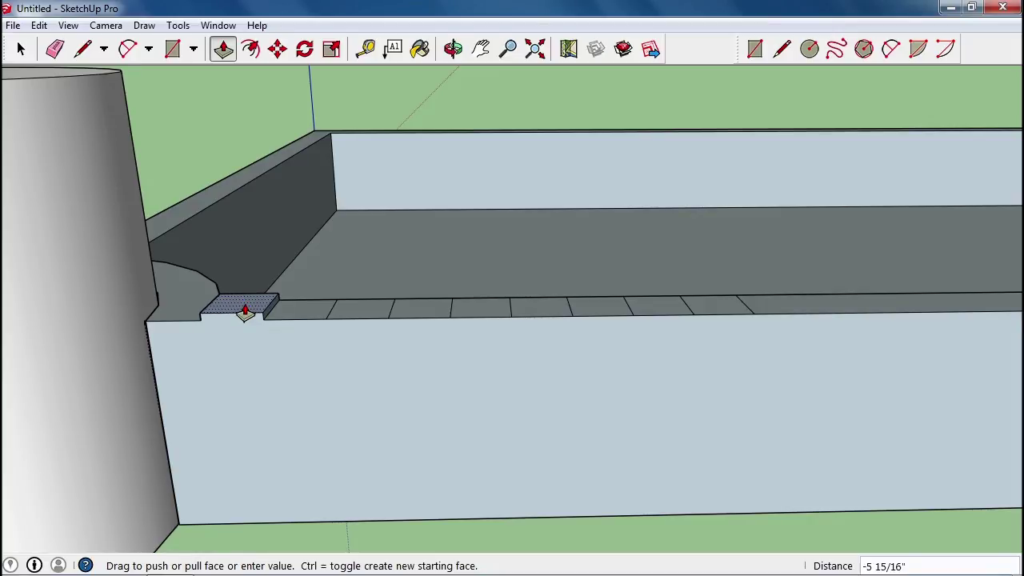
key("Return")
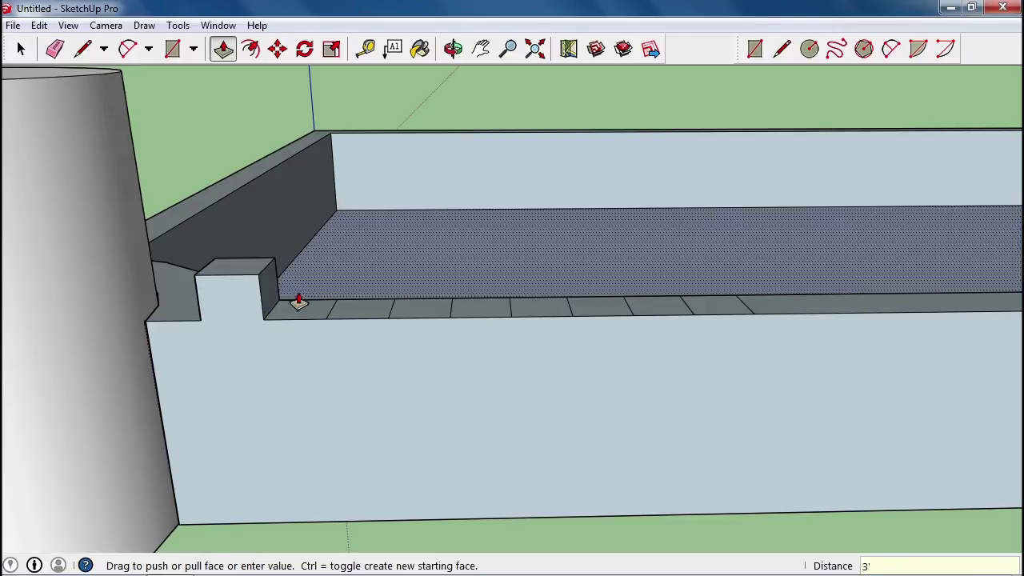
left_click(352, 320)
type("3")
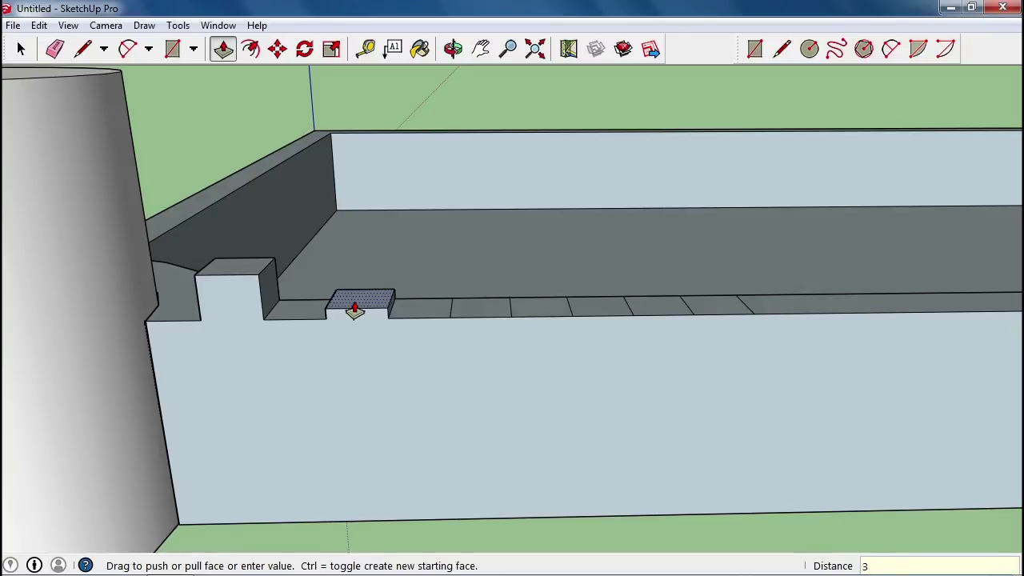
type("'")
key("Return")
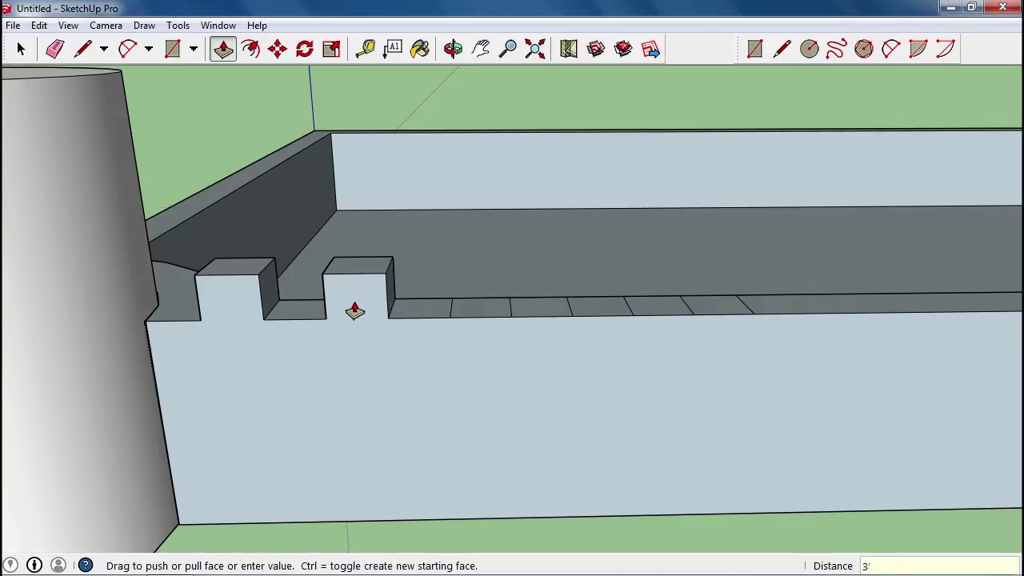
left_click(482, 320)
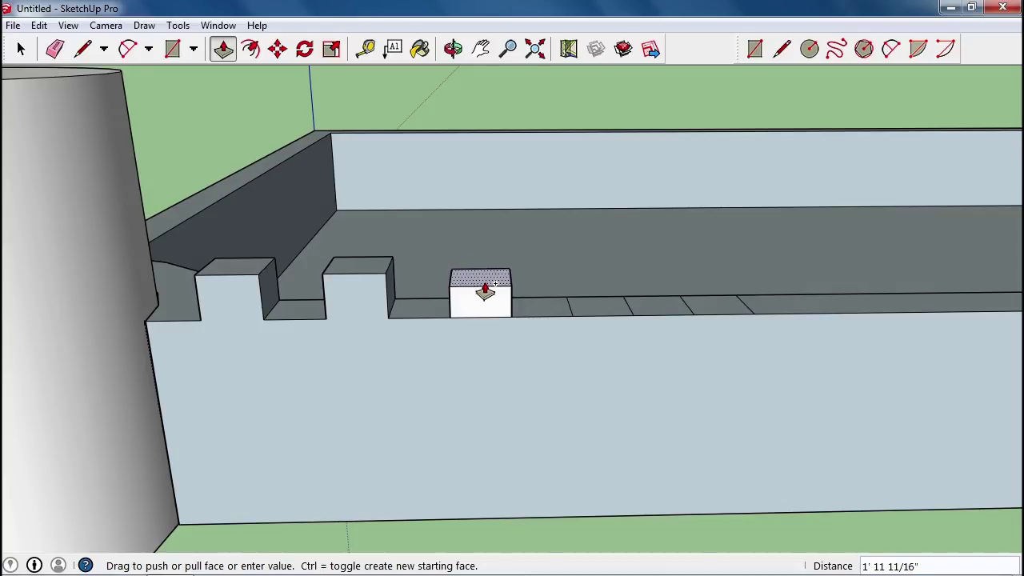
left_click(484, 284)
key("ctrl+z")
key("ctrl+z")
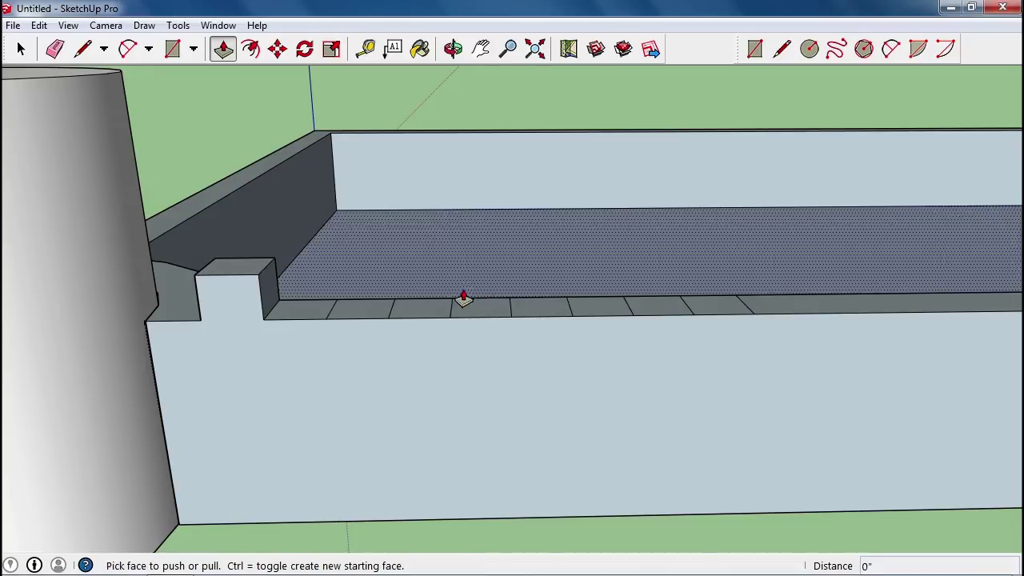
Raise the second through fifth merlons 3' tall on alternating squares, then view from above
left_click(368, 318)
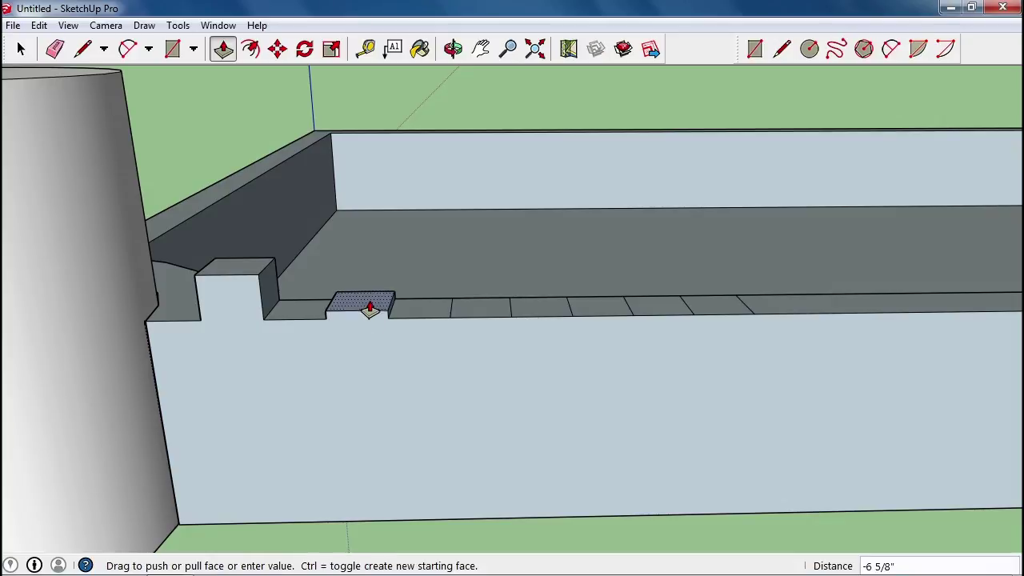
type("3'")
key("Return")
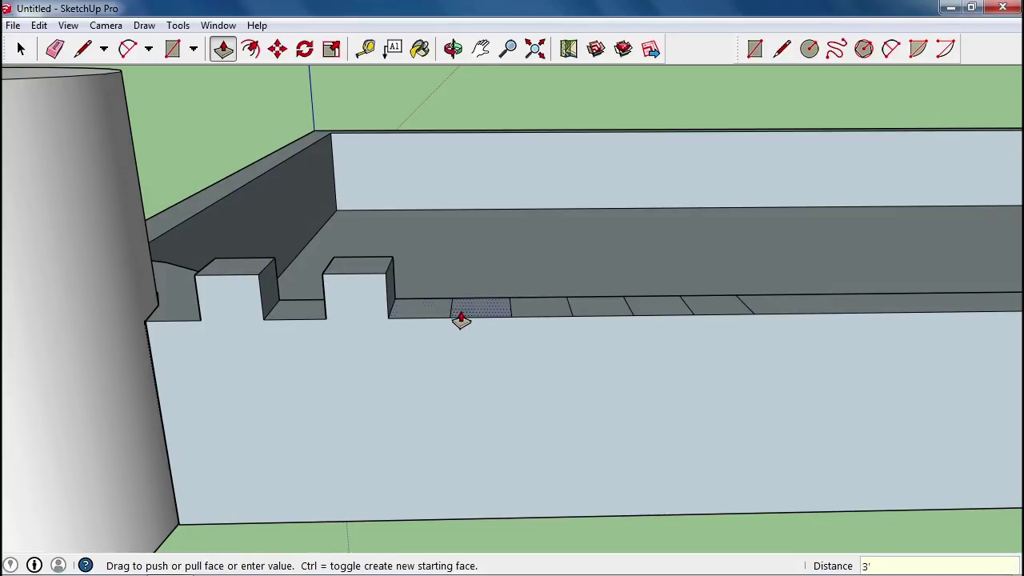
left_click(475, 315)
type("3'")
key("Return")
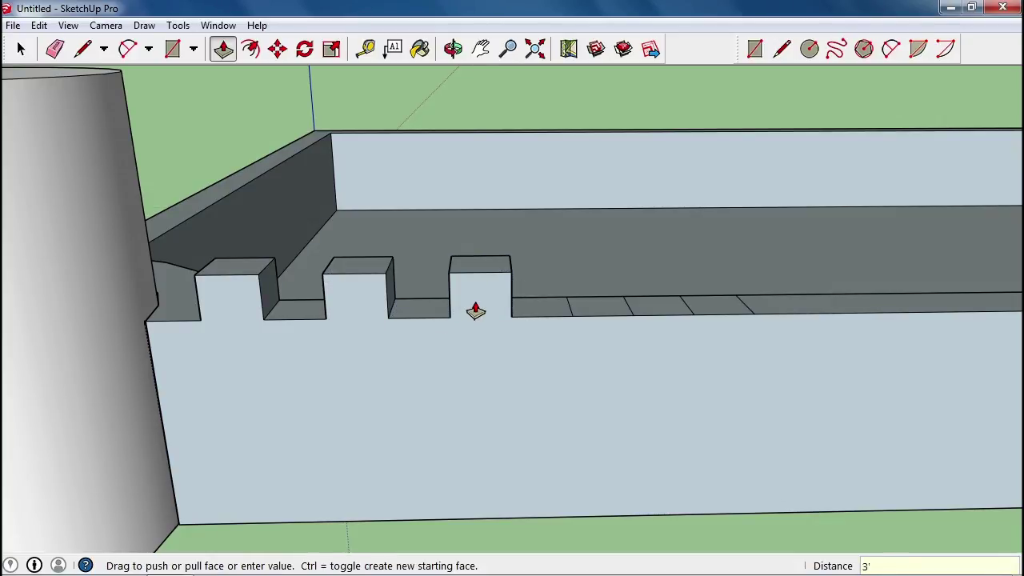
left_click(596, 314)
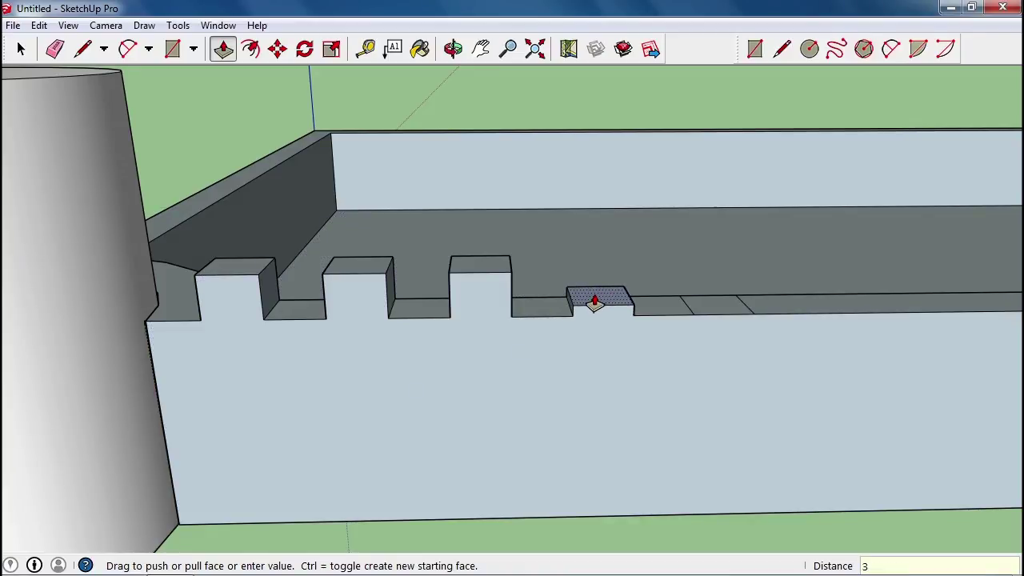
key("Return")
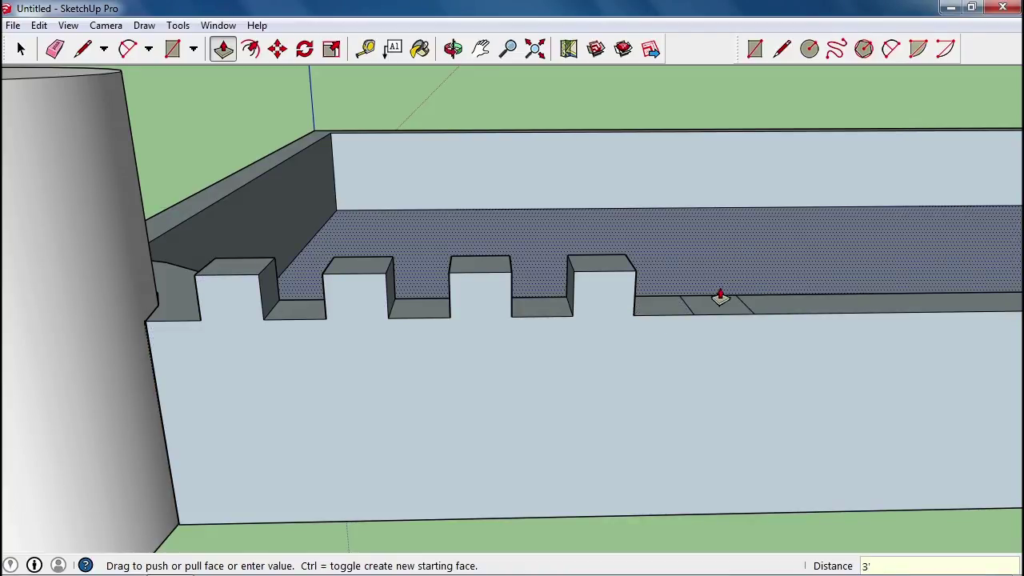
left_click(714, 308)
type("3")
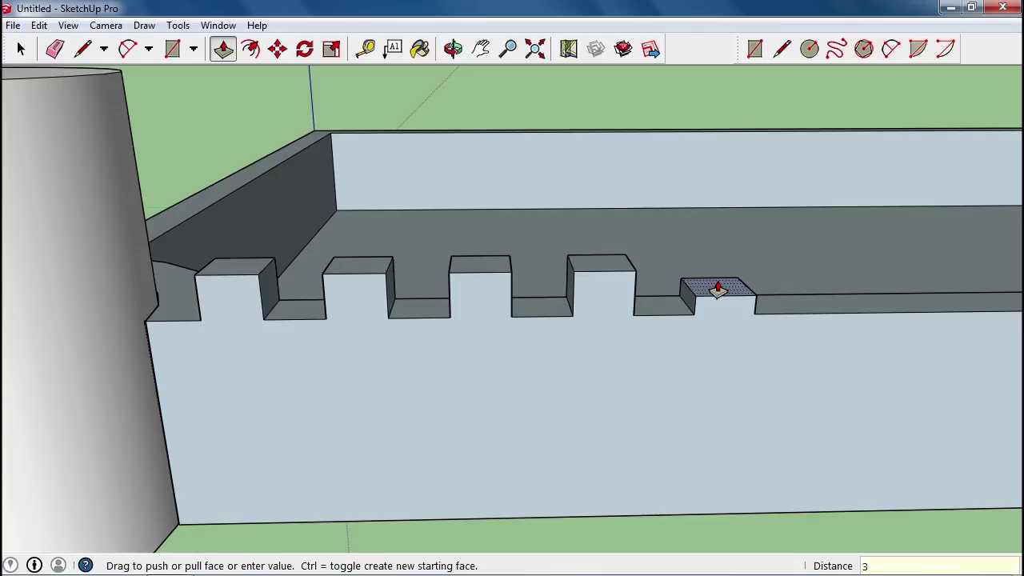
key("Return")
scroll(661, 297, "down", 5)
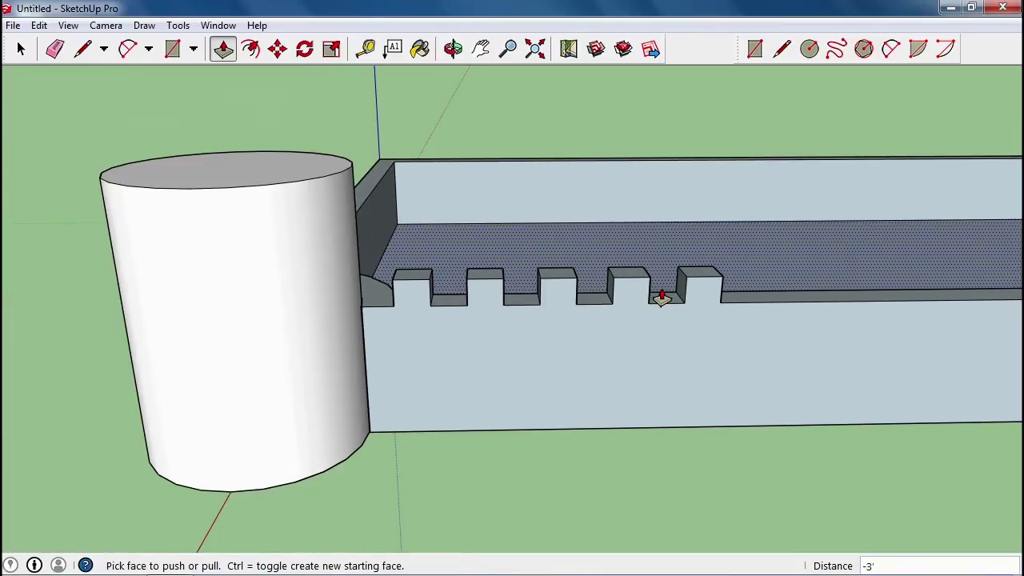
middle_click_drag(299, 234, 338, 293)
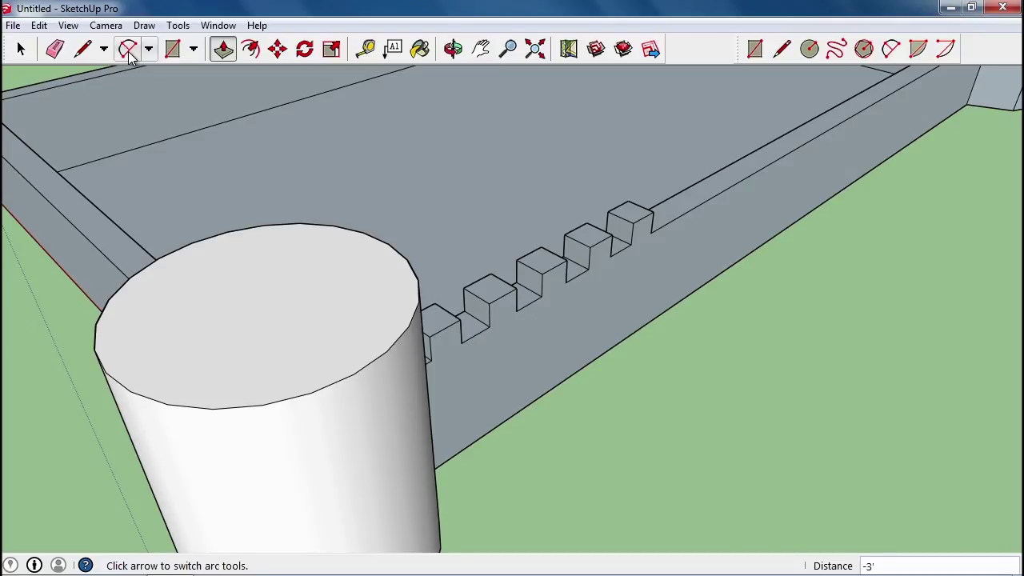
Offset the round tower's top edge inward to create an inner circle
left_click(251, 52)
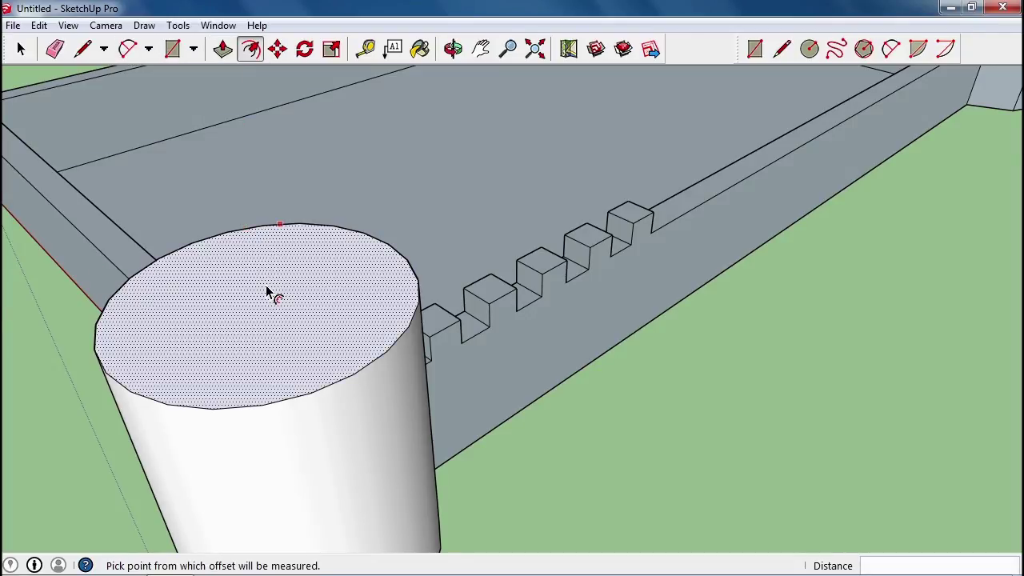
left_click(271, 291)
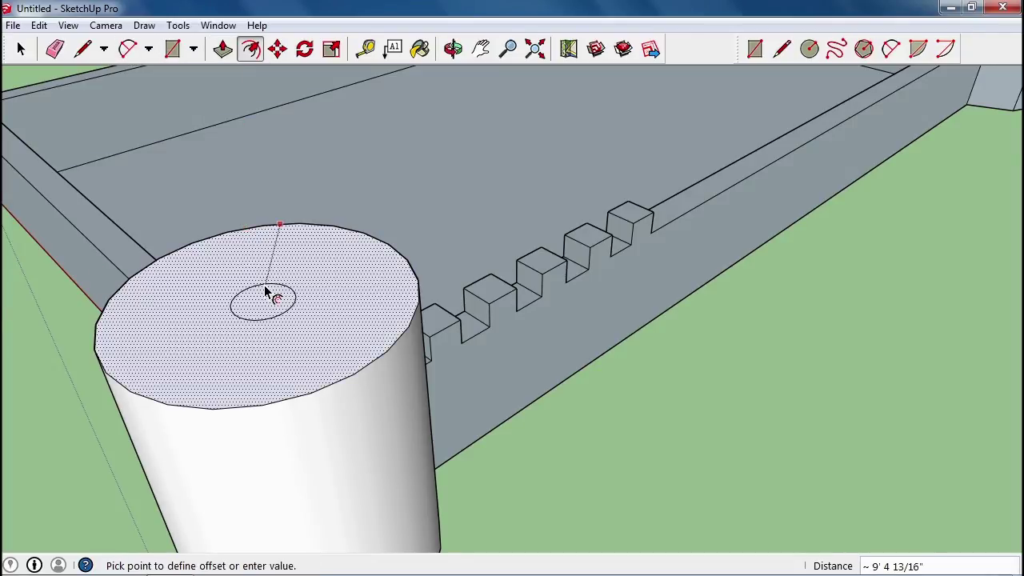
left_click(318, 243)
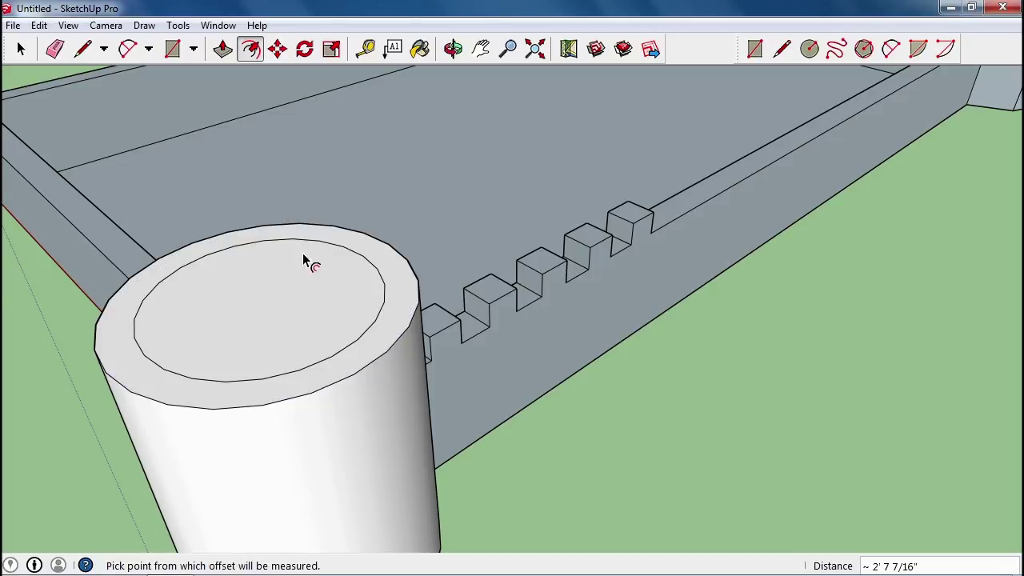
Draw the first three radial lines from the inner circle out to the rim
left_click(85, 51)
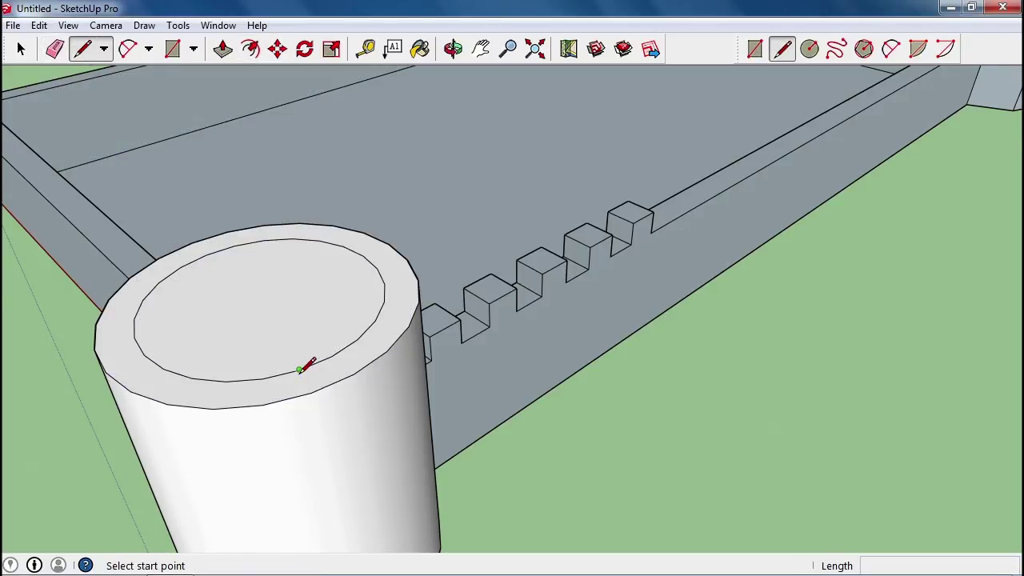
left_click(299, 370)
left_click(311, 392)
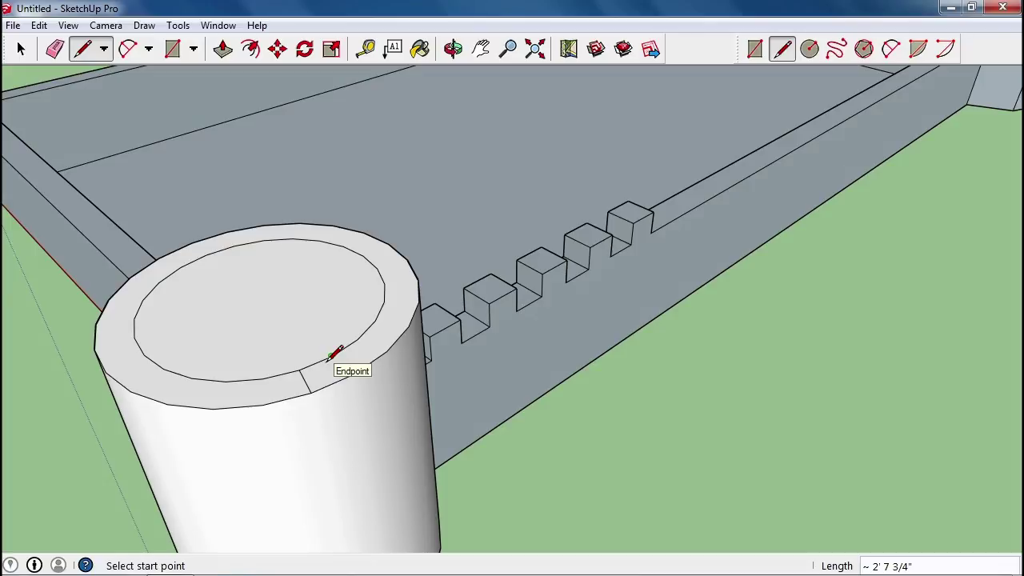
left_click(331, 356)
left_click(354, 373)
left_click(359, 340)
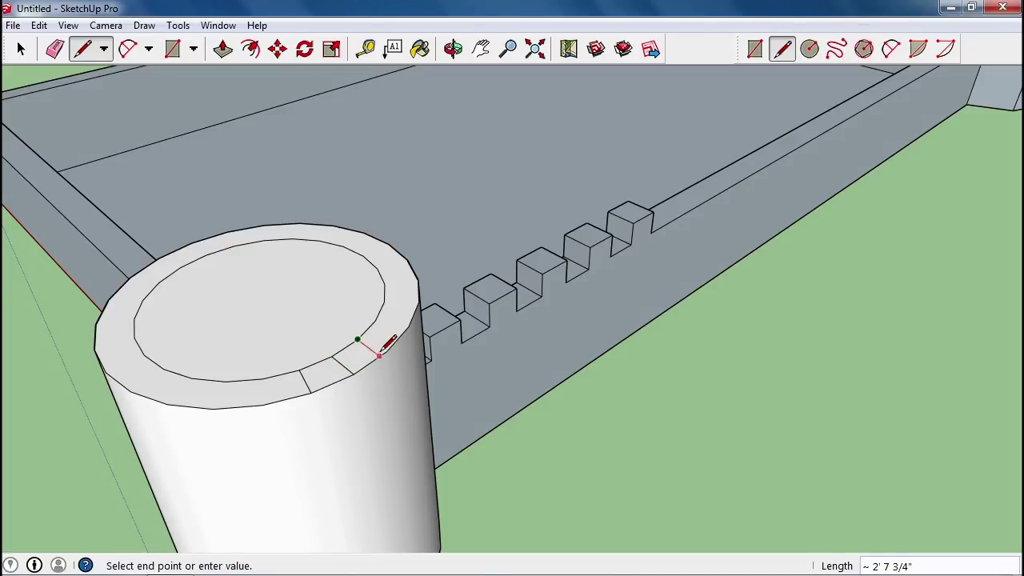
left_click(384, 352)
Add the remaining radial lines around the rim's front and select the inner circle
left_click(375, 321)
left_click(408, 326)
left_click(384, 302)
left_click(417, 302)
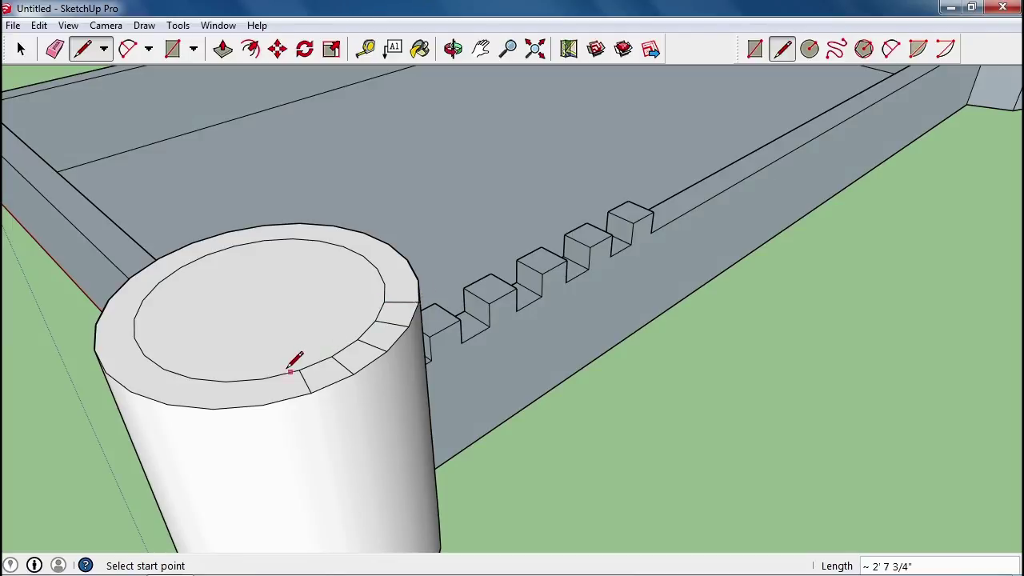
left_click(263, 378)
left_click(262, 405)
mouse_move(369, 401)
middle_mouse_down()
mouse_move(259, 369)
mouse_move(268, 330)
middle_mouse_up()
left_click(21, 49)
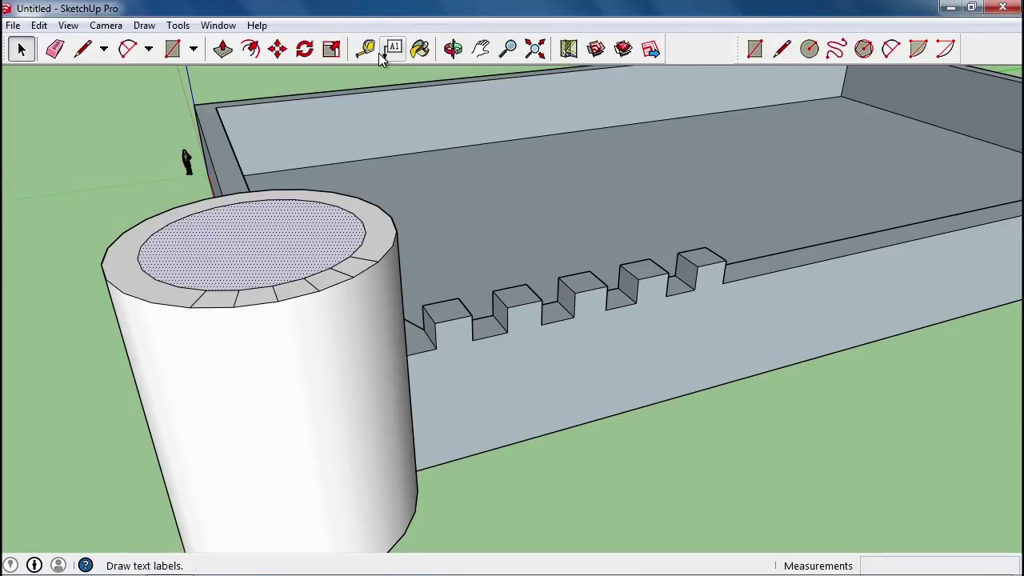
left_click(223, 48)
Sink the inner circle into the round tower and raise two rim segments 3' as merlons
left_click_drag(251, 206, 254, 280)
key("Return")
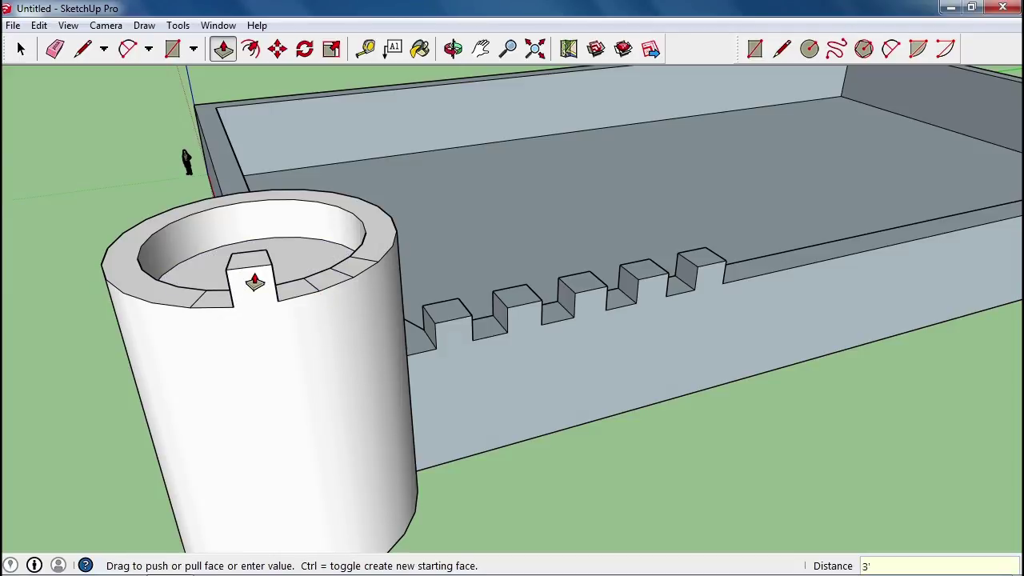
left_click_drag(326, 290, 333, 277)
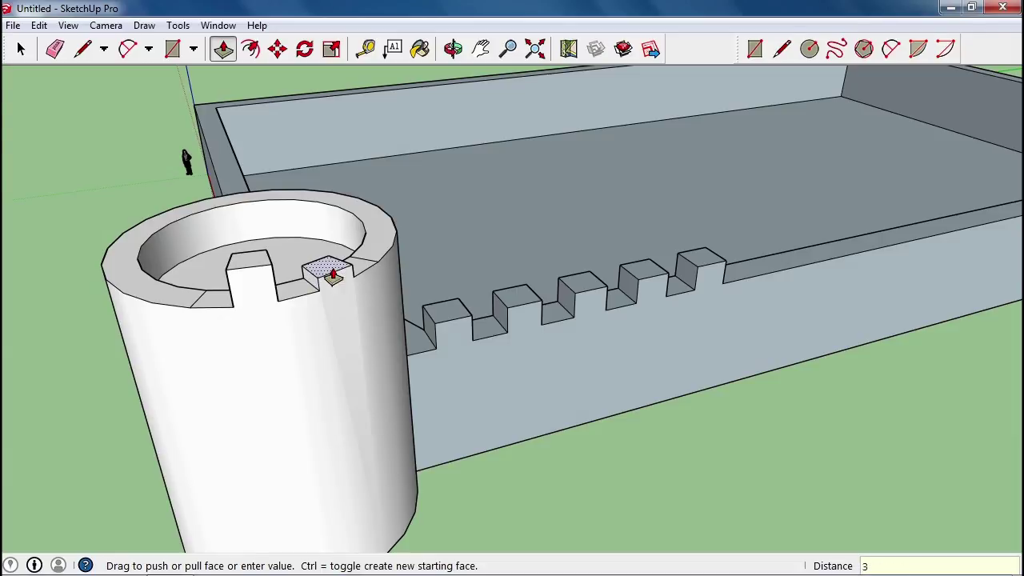
key("Return")
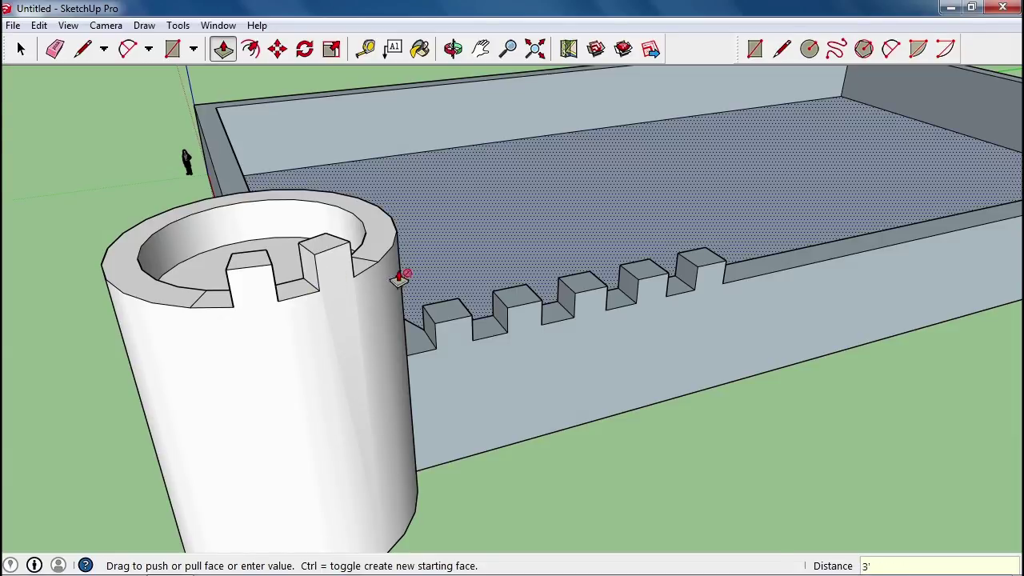
middle_click_drag(400, 270, 282, 347)
middle_click_drag(361, 334, 421, 264)
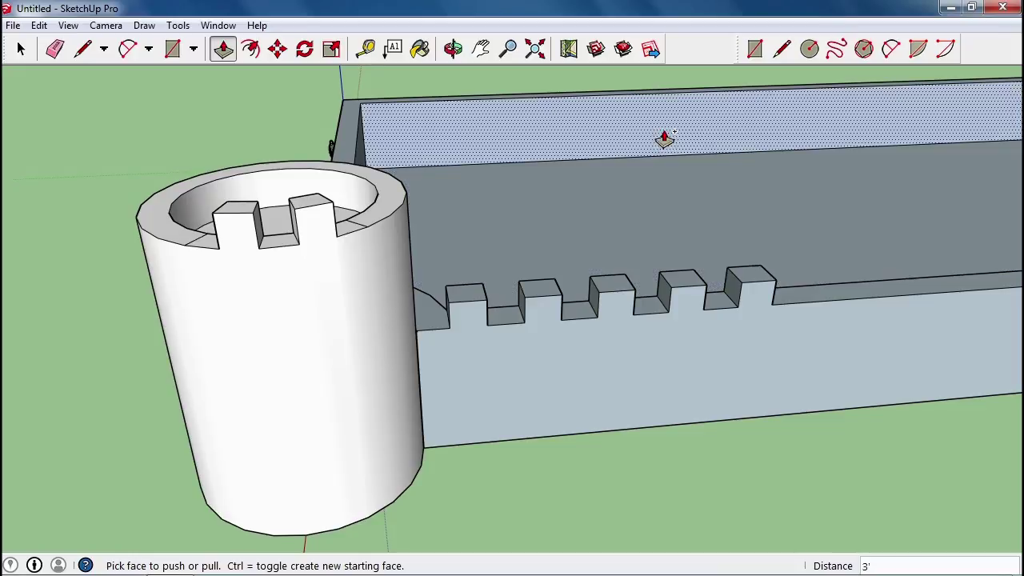
Pan to the octagonal tower and offset its top face inward to form a rim
left_click(481, 49)
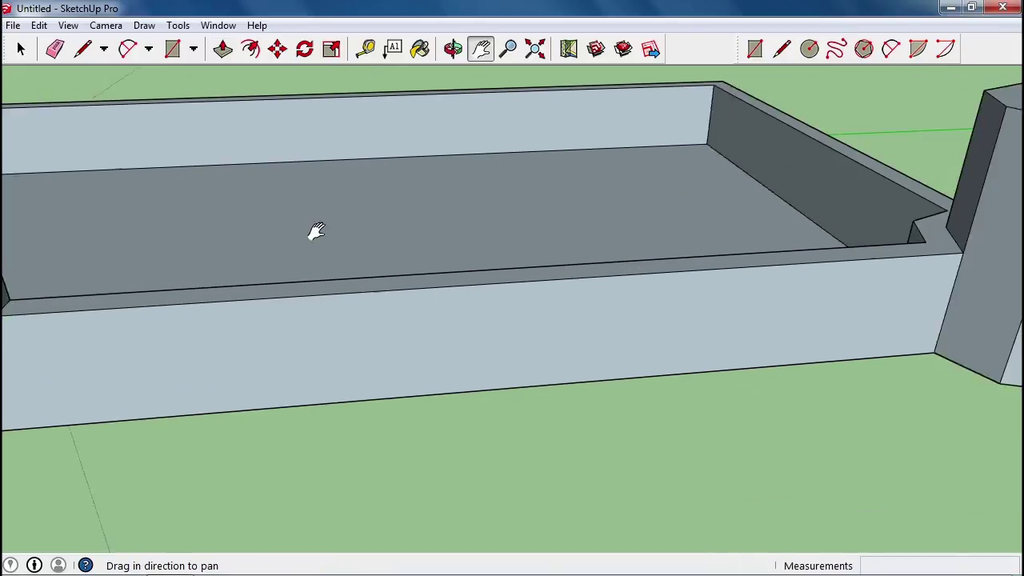
left_click_drag(315, 232, 281, 295)
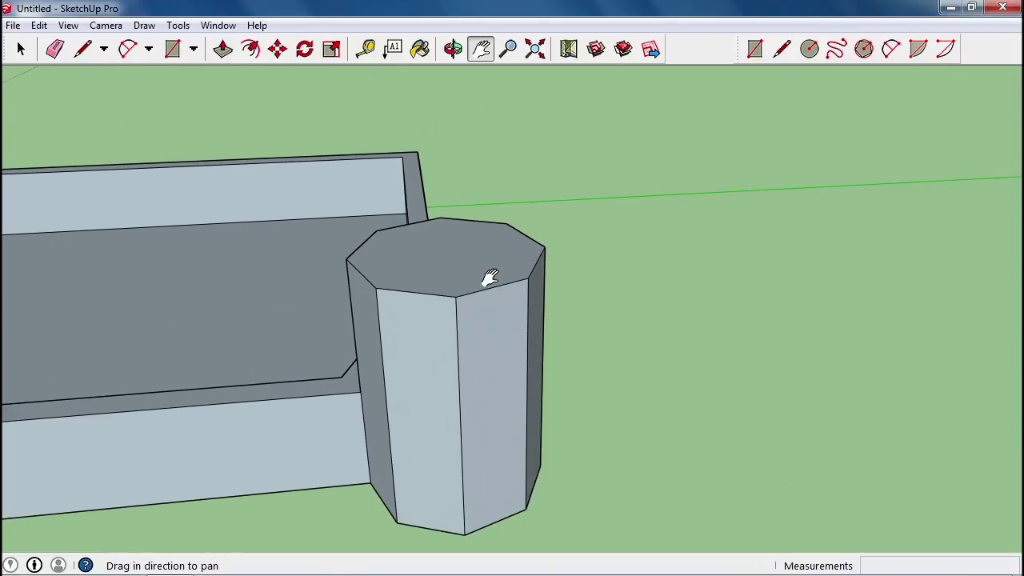
left_click(251, 49)
left_click(418, 252)
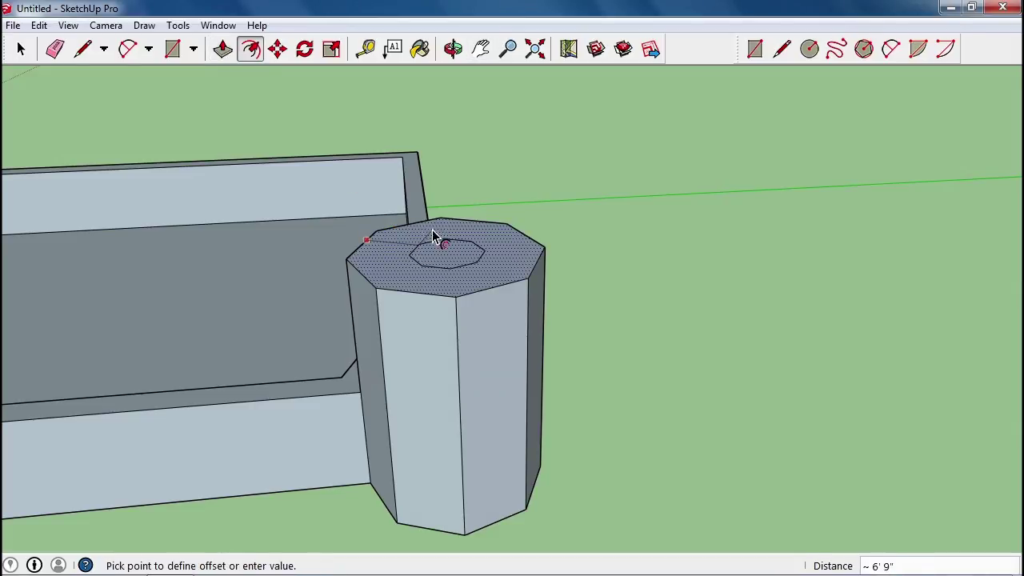
left_click(540, 229)
scroll(445, 279, "up", 2)
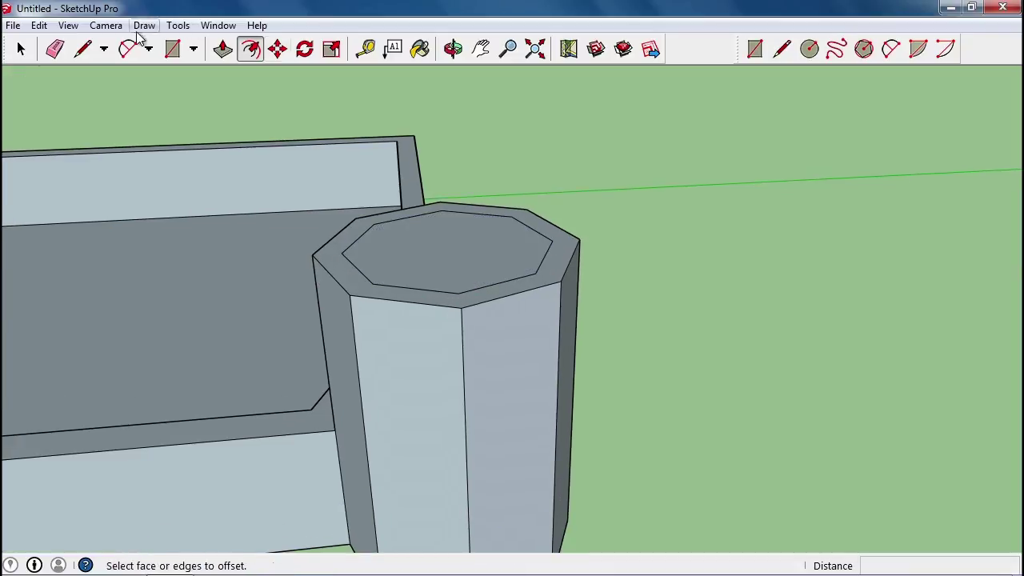
Draw short edges across the rim at its near and left corners
left_click(85, 48)
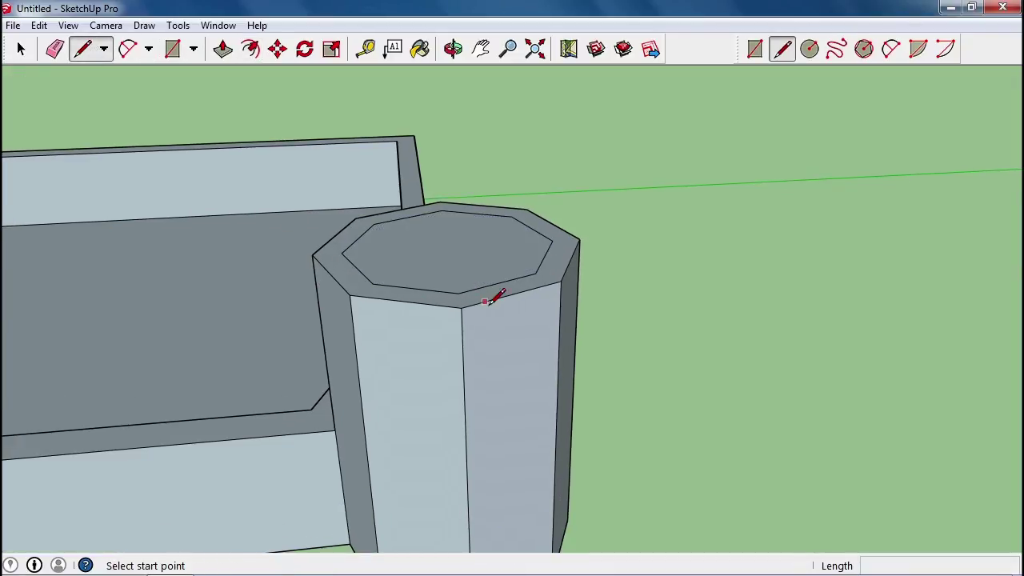
left_click(460, 306)
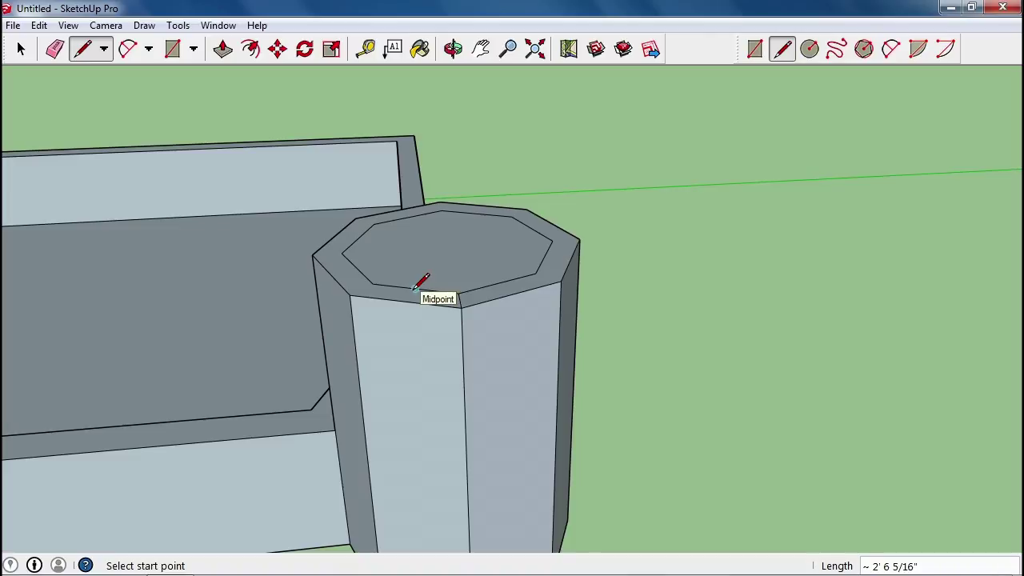
left_click(416, 301)
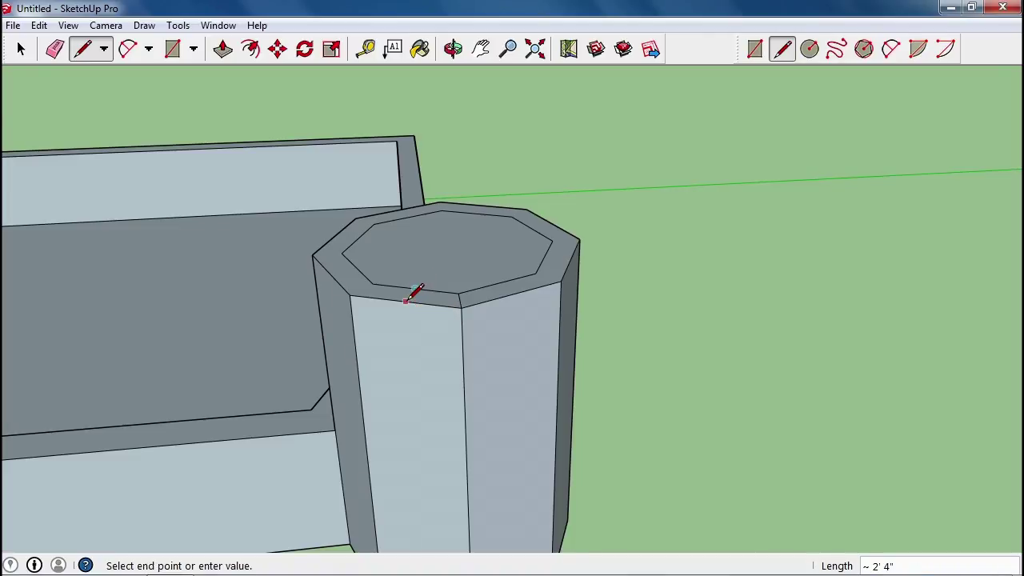
left_click(414, 289)
left_click(415, 289)
left_click(353, 296)
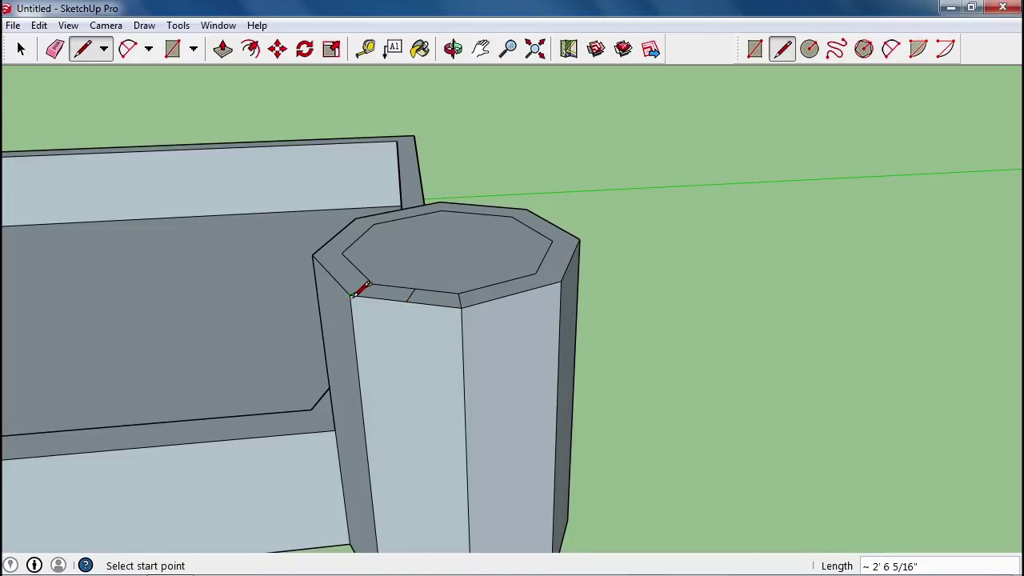
left_click(341, 251)
left_click(372, 223)
left_click(370, 221)
left_click(356, 219)
left_click(356, 266)
left_click(342, 269)
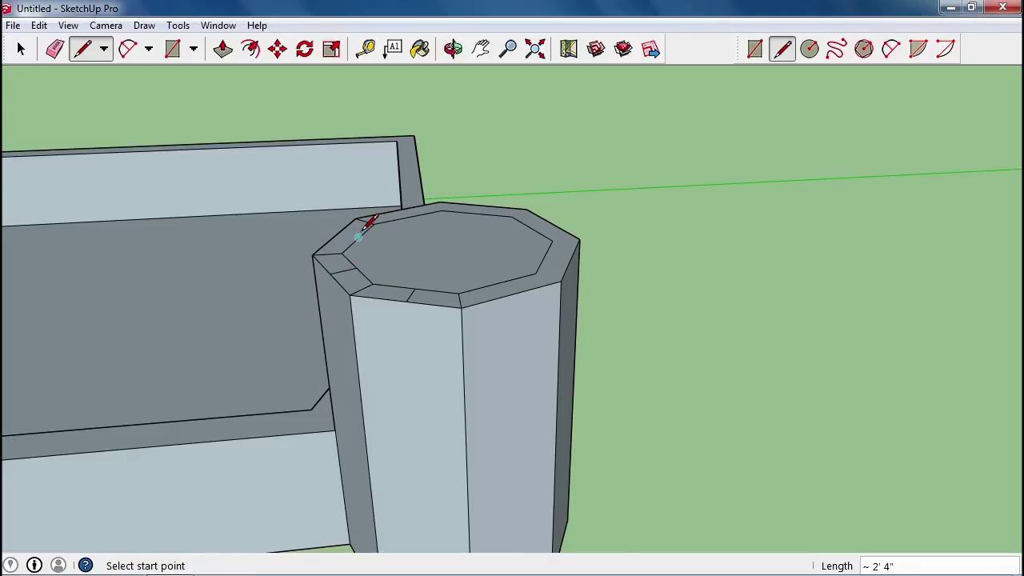
left_click(358, 238)
left_click(348, 230)
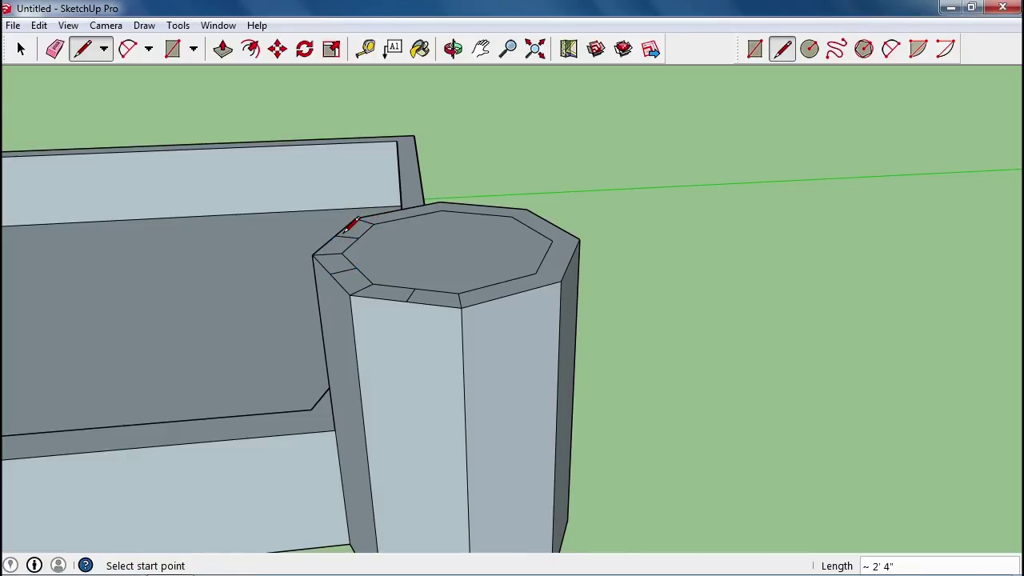
Split the rim's back and right sides with edges from inner to outer outline
left_click(402, 209)
left_click(405, 214)
left_click(441, 209)
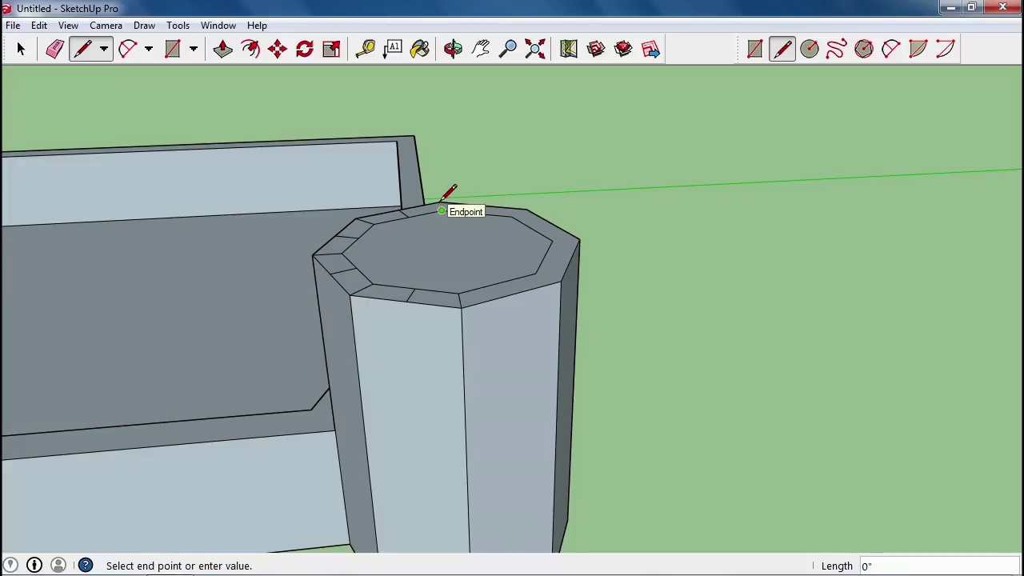
left_click(453, 209)
left_click(494, 288)
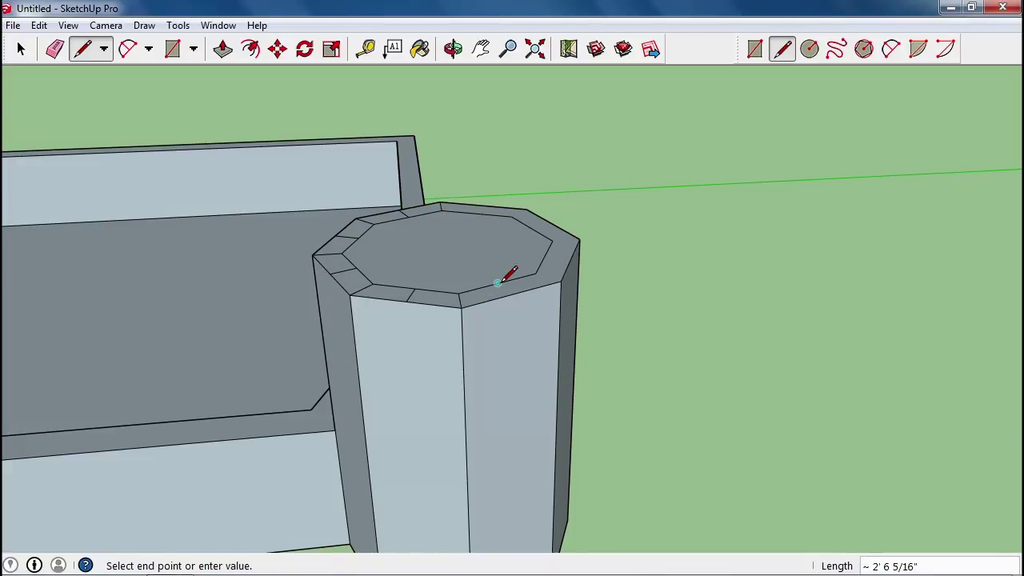
left_click(502, 296)
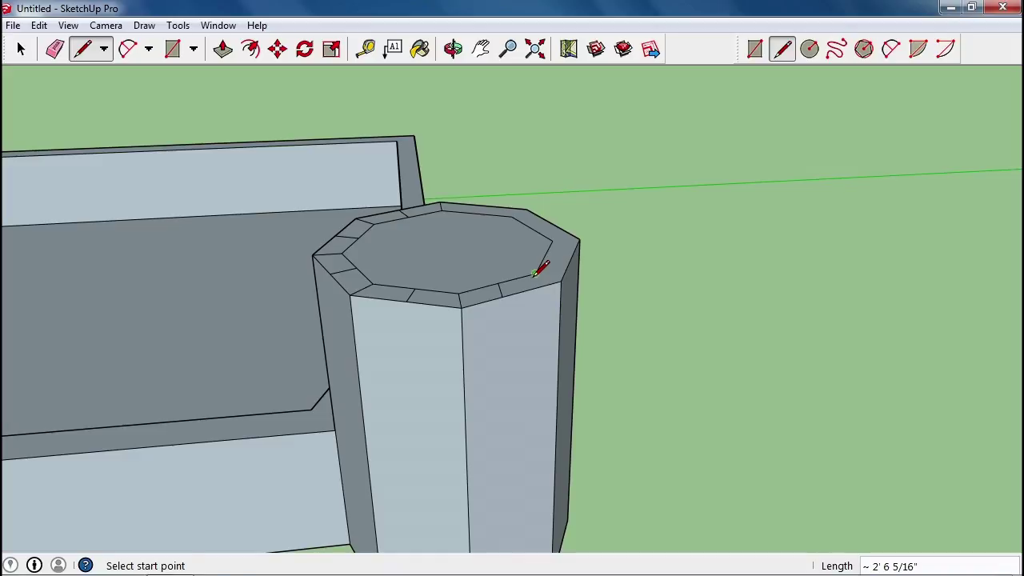
left_click(535, 275)
key("Escape")
middle_click_drag(599, 265, 496, 420)
left_click(523, 316)
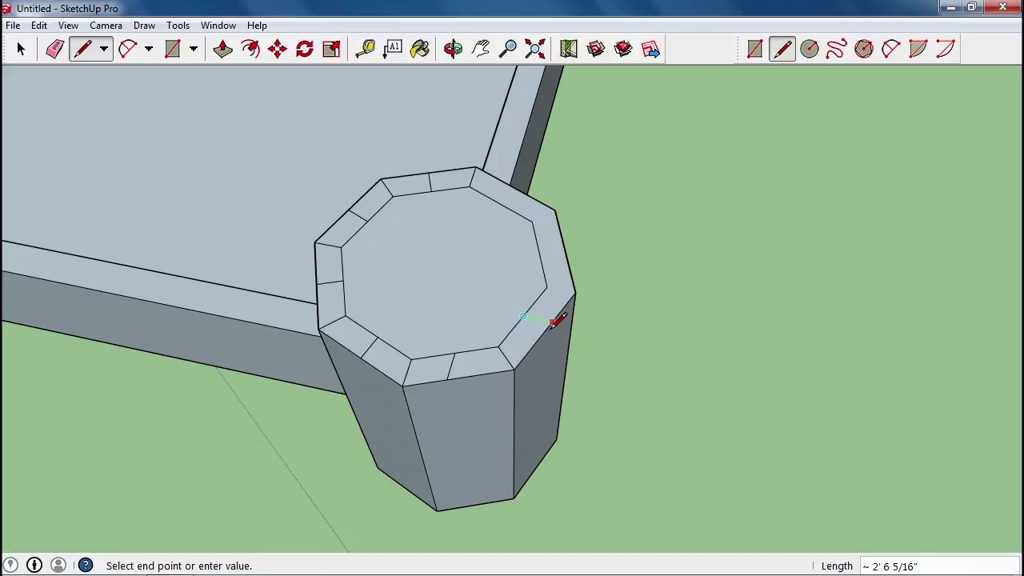
left_click(552, 322)
left_click(547, 287)
left_click(575, 293)
From a top-down view, add the final edges dividing the rim's remaining sections
middle_click_drag(617, 290, 442, 461)
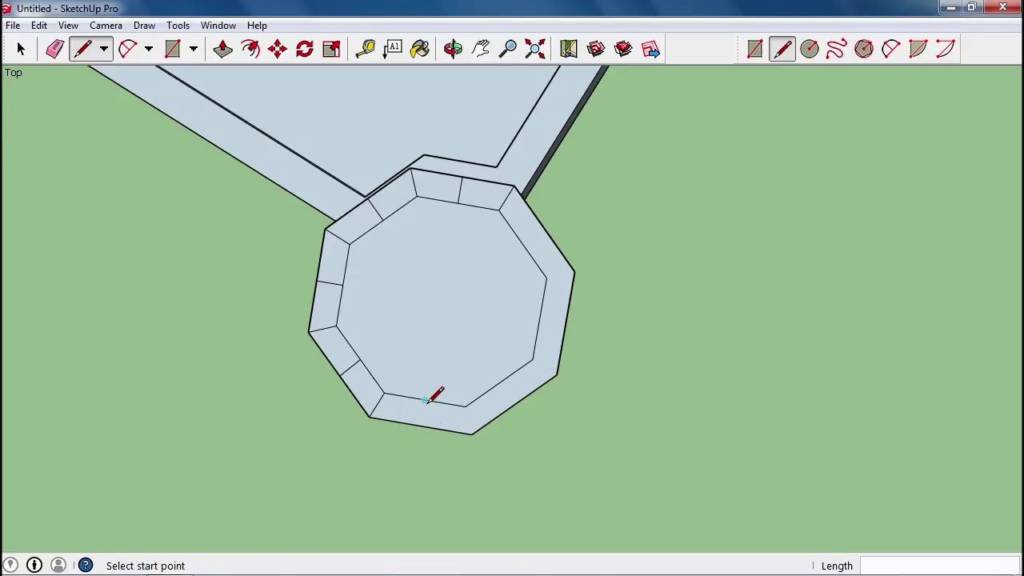
left_click(425, 399)
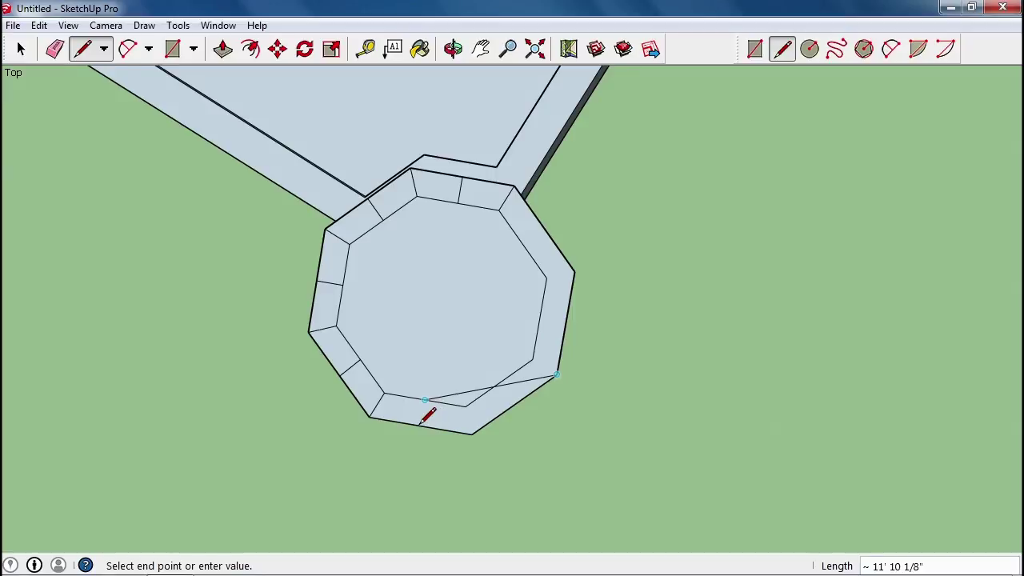
scroll(436, 417, "up", 3)
key("Escape")
left_click(511, 387)
left_click(525, 443)
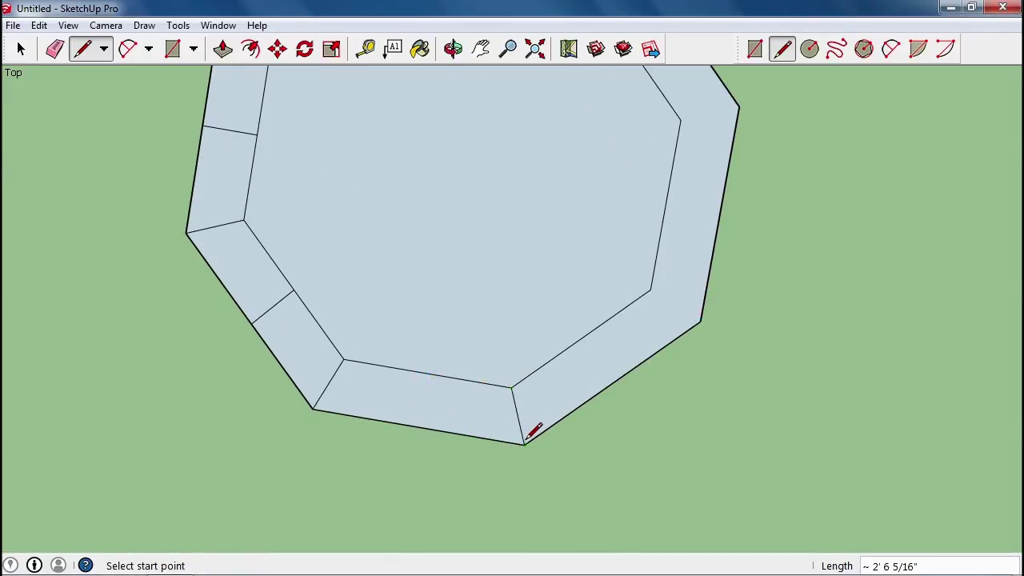
left_click(651, 291)
left_click(701, 321)
left_click(583, 338)
left_click(612, 383)
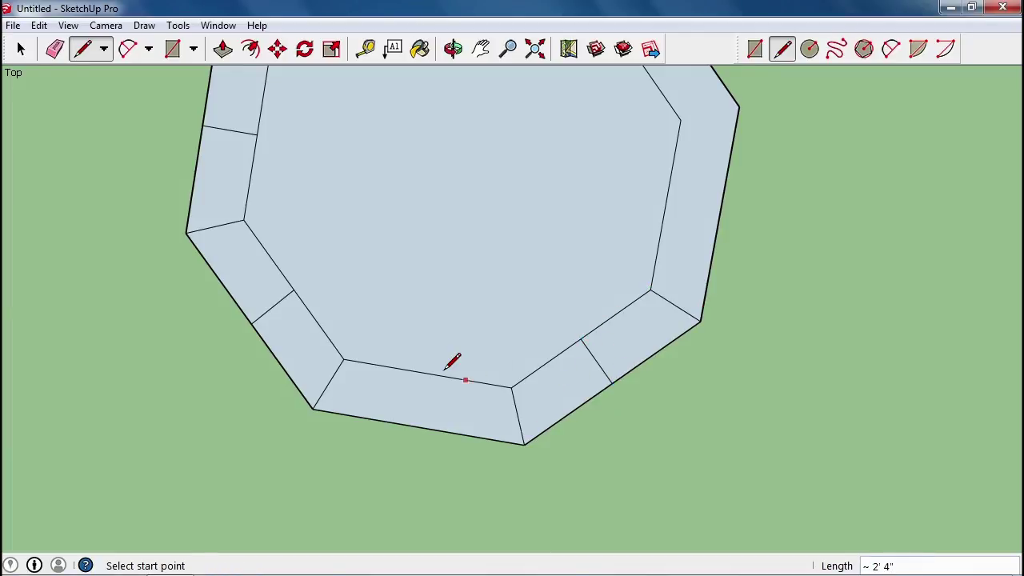
left_click(428, 372)
left_click(419, 426)
key("o")
left_click_drag(485, 408, 550, 162)
Raise the front, right and upper-left rim sections of the octagonal tower 2' into merlons
key("l")
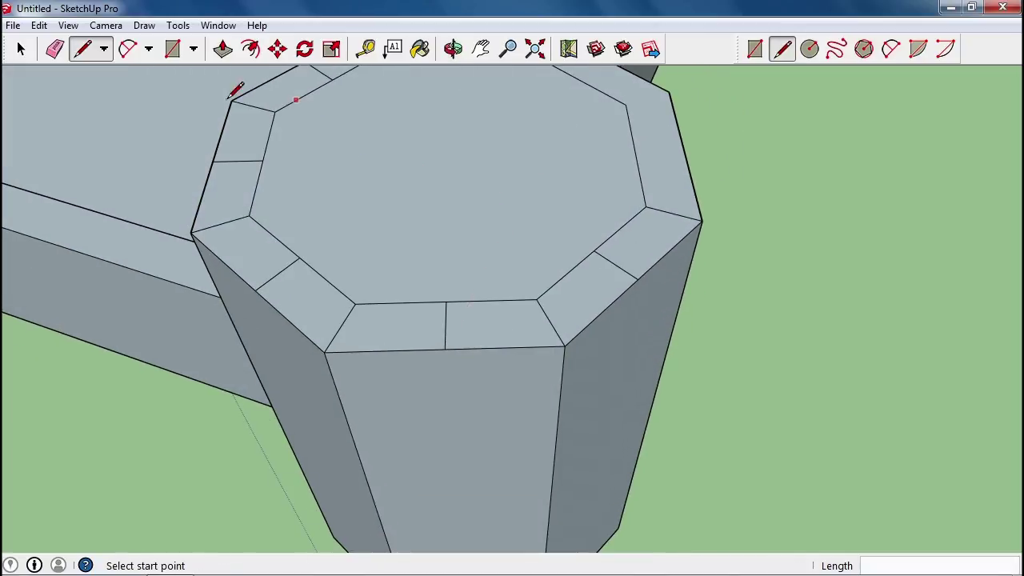
left_click(21, 50)
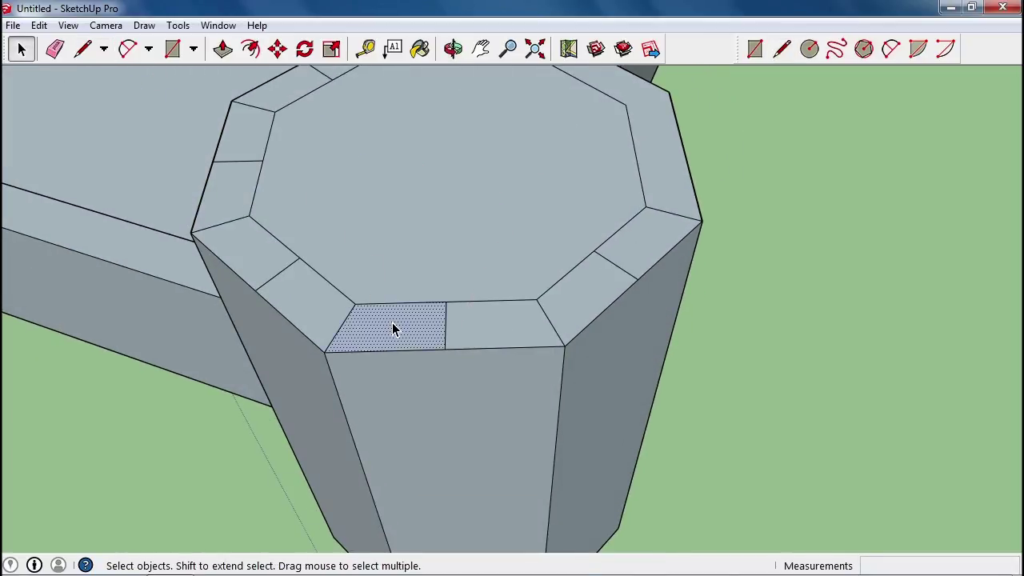
key("p")
mouse_move(393, 328)
left_mouse_down()
mouse_move(393, 285)
mouse_move(406, 314)
left_mouse_up()
key("ctrl+z")
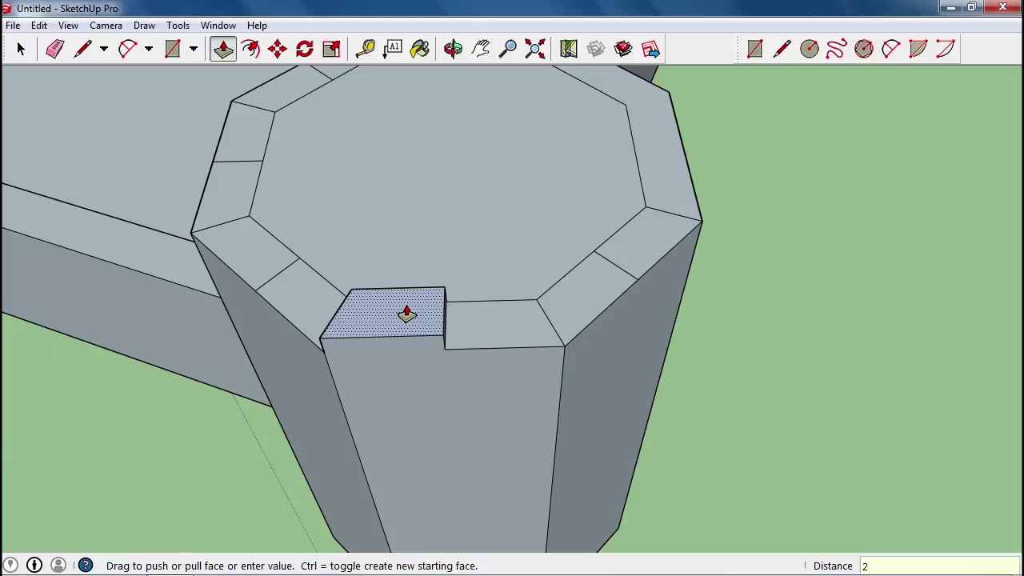
left_click_drag(406, 314, 410, 299)
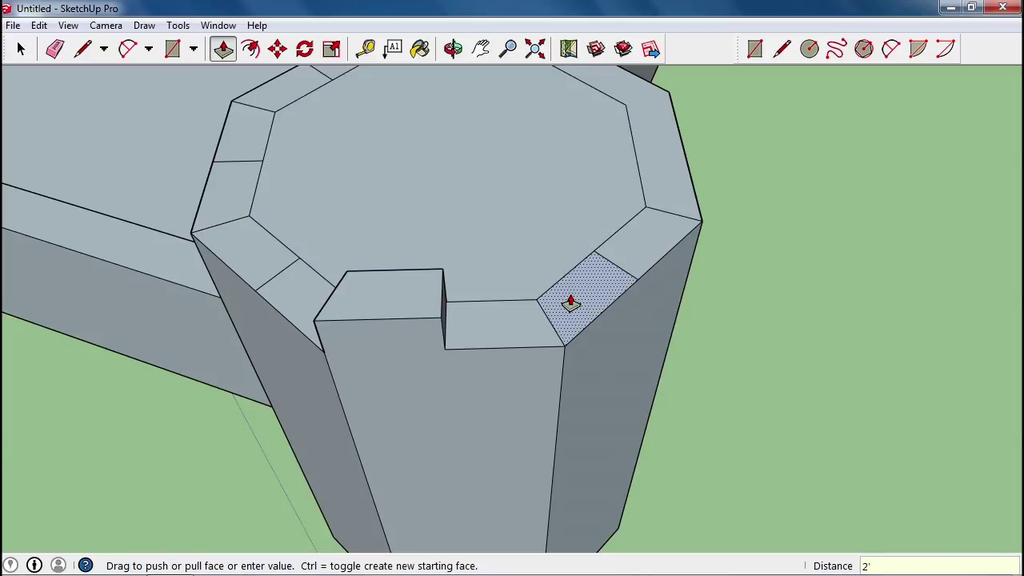
left_click_drag(568, 299, 565, 291)
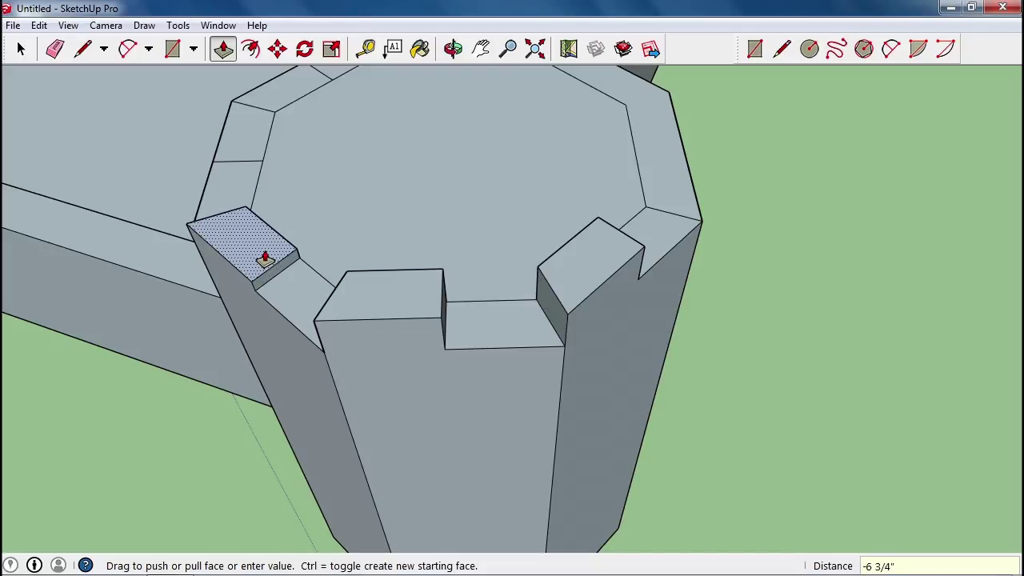
type("'")
key("Return")
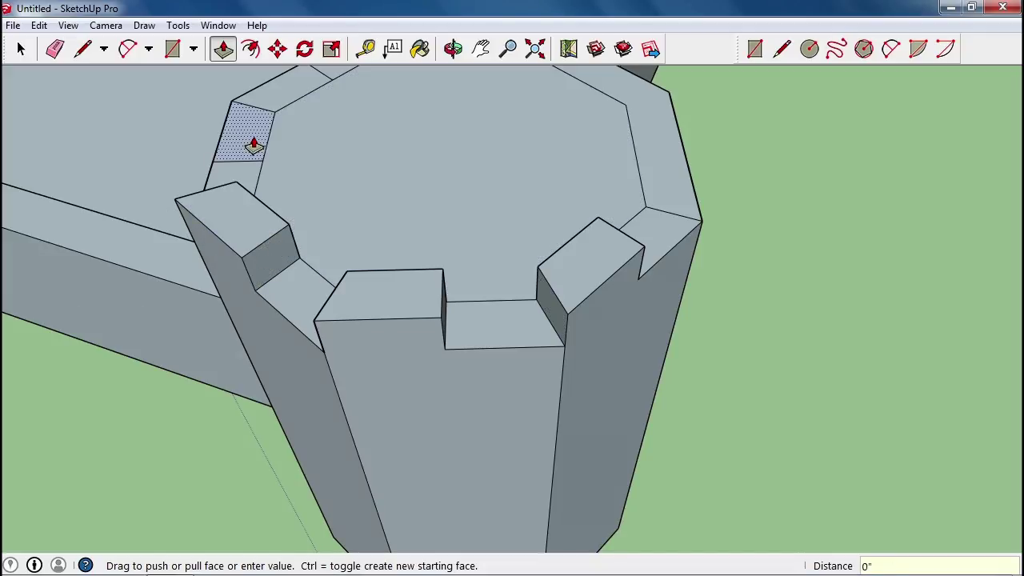
left_click_drag(251, 141, 256, 132)
scroll(255, 132, "down", 6)
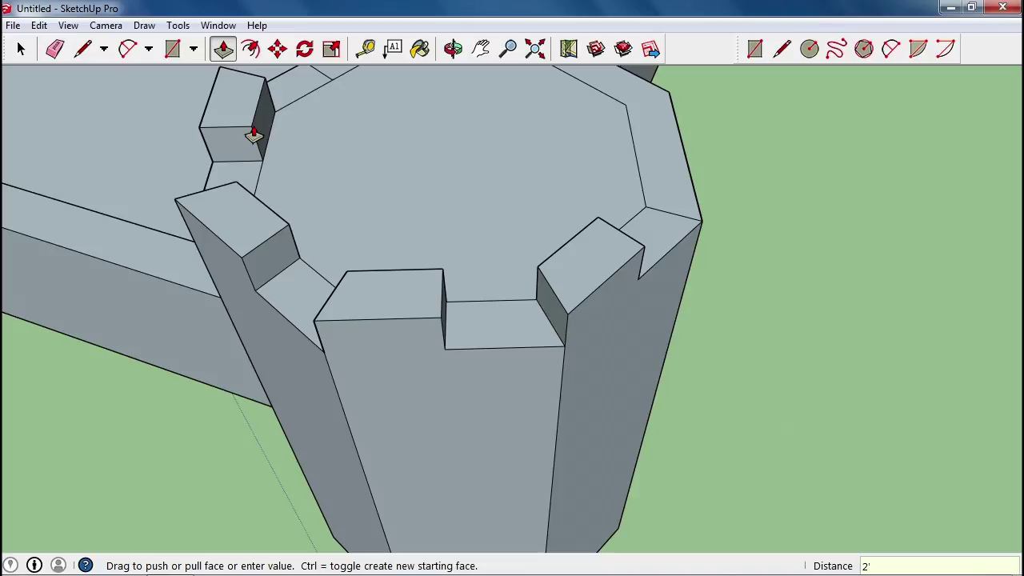
middle_click_drag(224, 248, 261, 236)
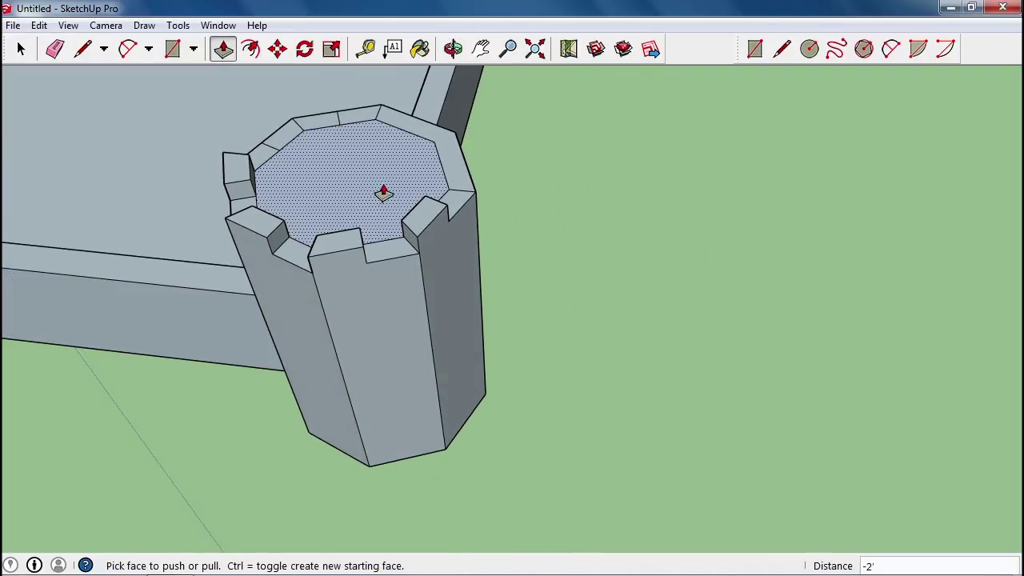
Zoom to extents and orbit around the castle's walls and battlemented round and octagonal towers
left_click(535, 49)
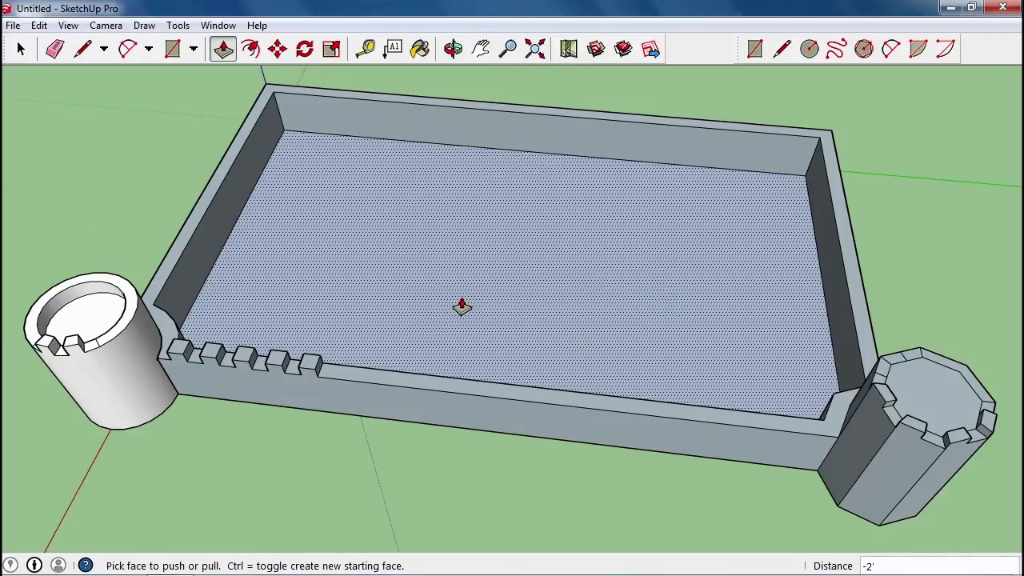
middle_click_drag(284, 252, 598, 371)
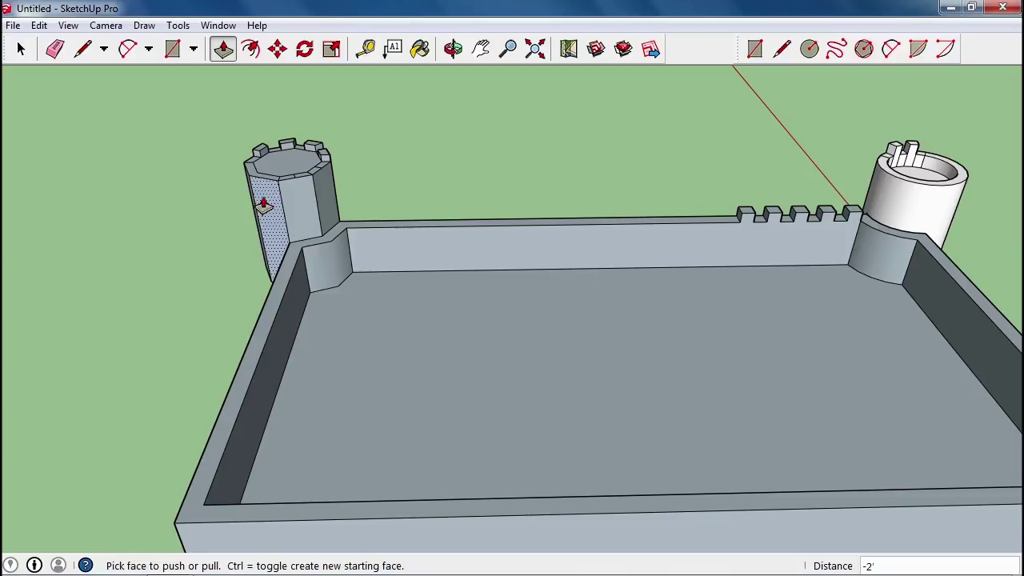
middle_click_drag(265, 205, 358, 258)
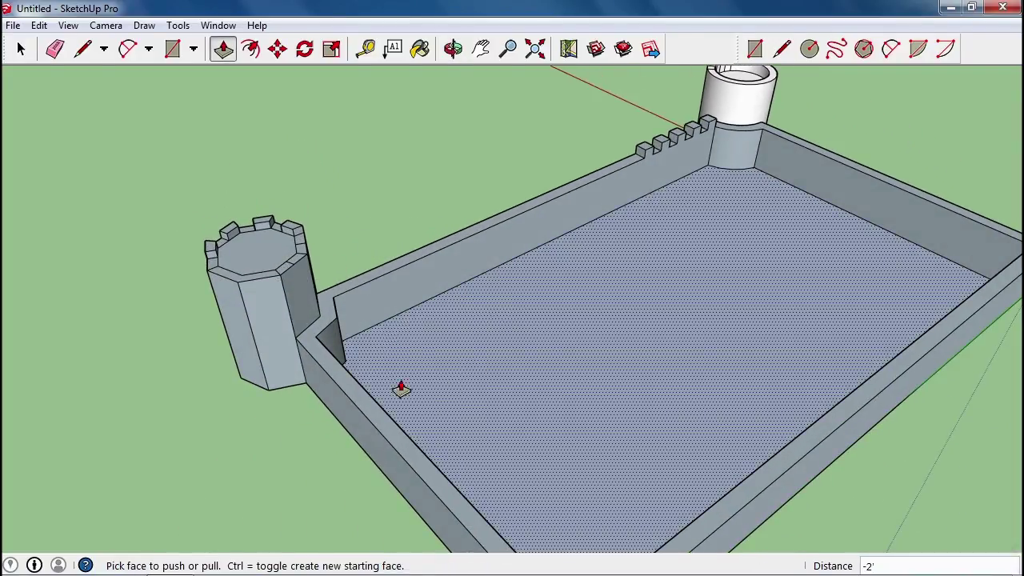
middle_click_drag(611, 279, 350, 349)
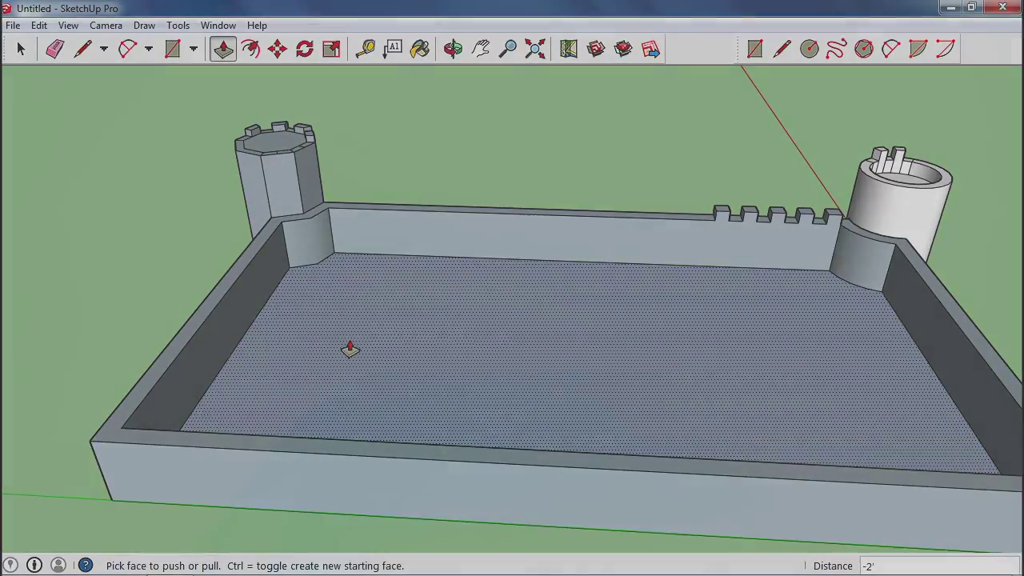